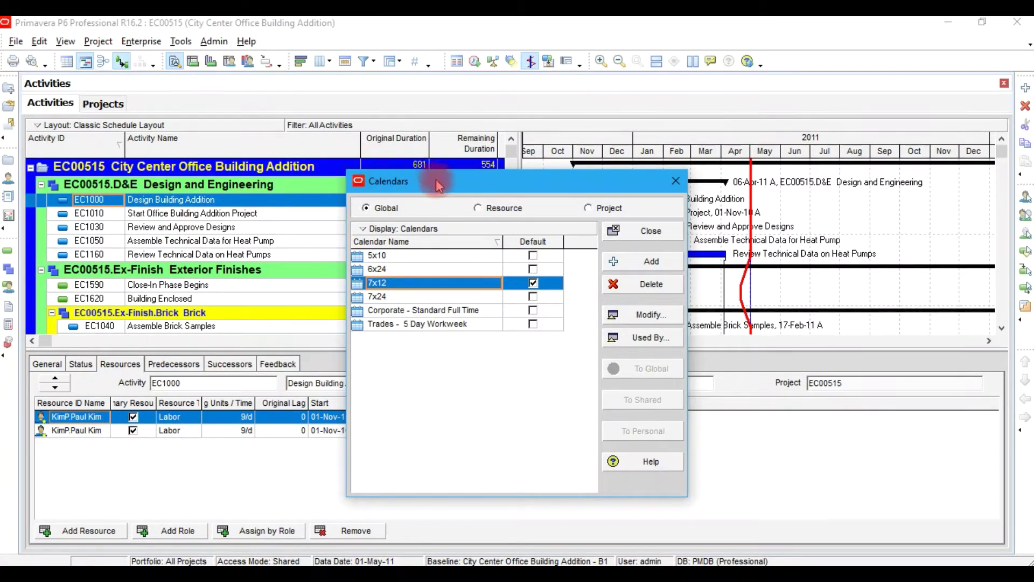
Add a new project calendar copied from the global calendar 7x12, after viewing the resource calendars and the shared resource copy sources
click(491, 209)
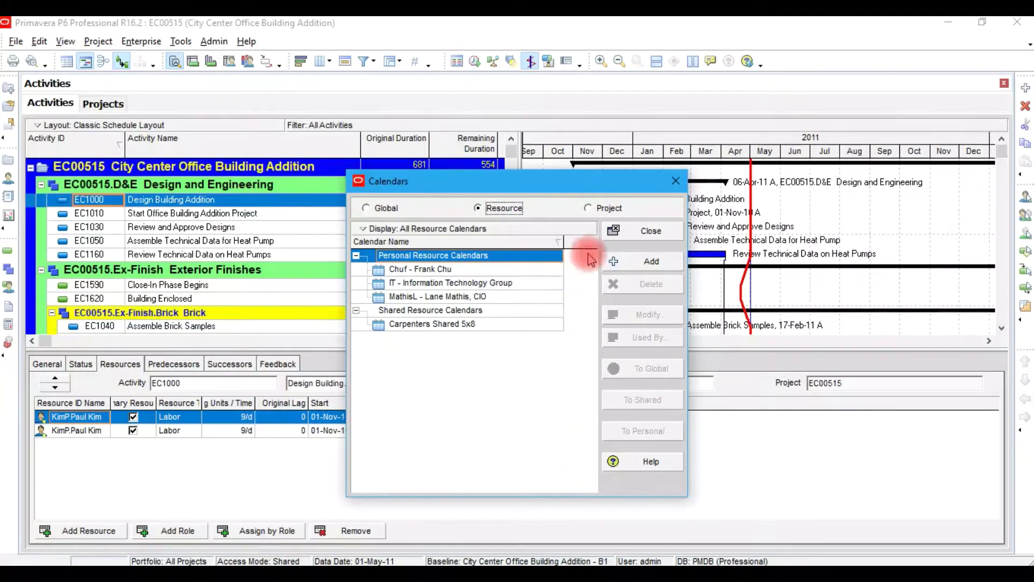
click(603, 213)
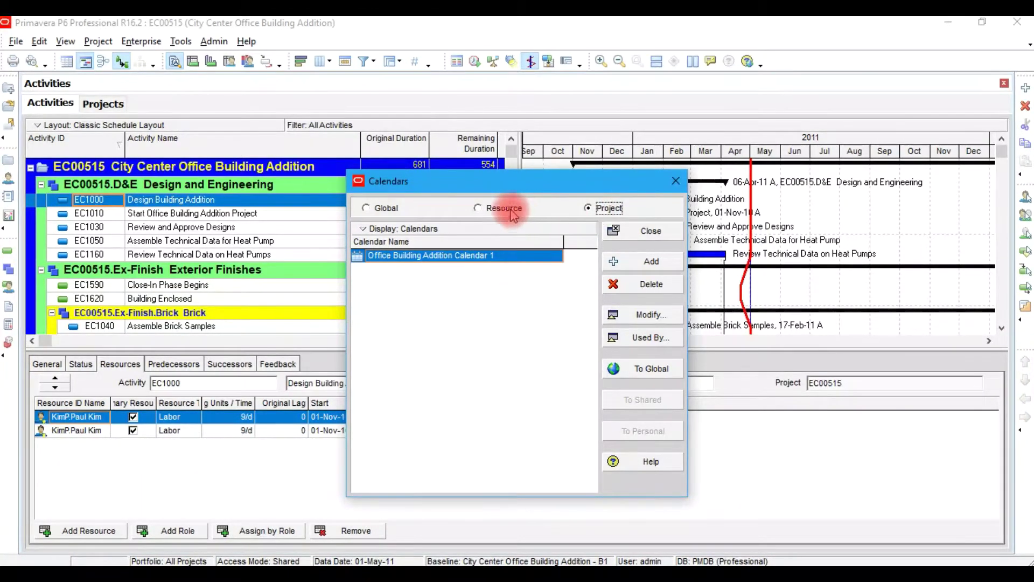
click(616, 260)
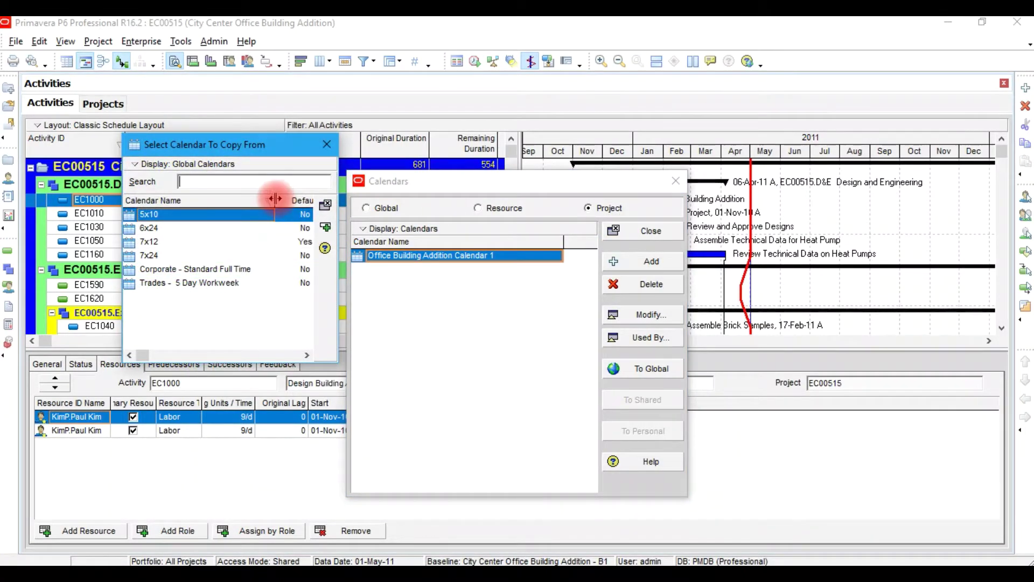
click(156, 245)
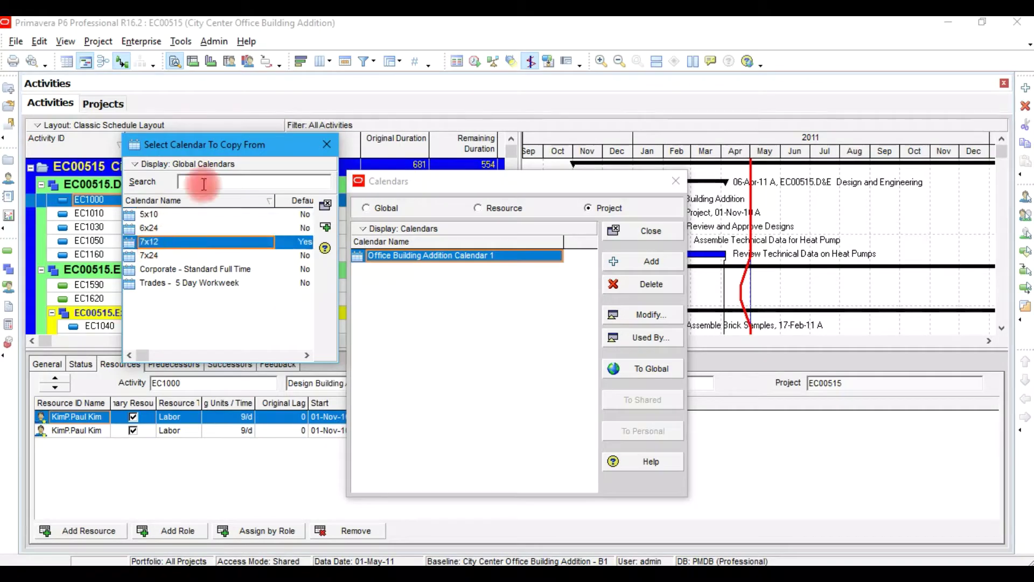
click(170, 165)
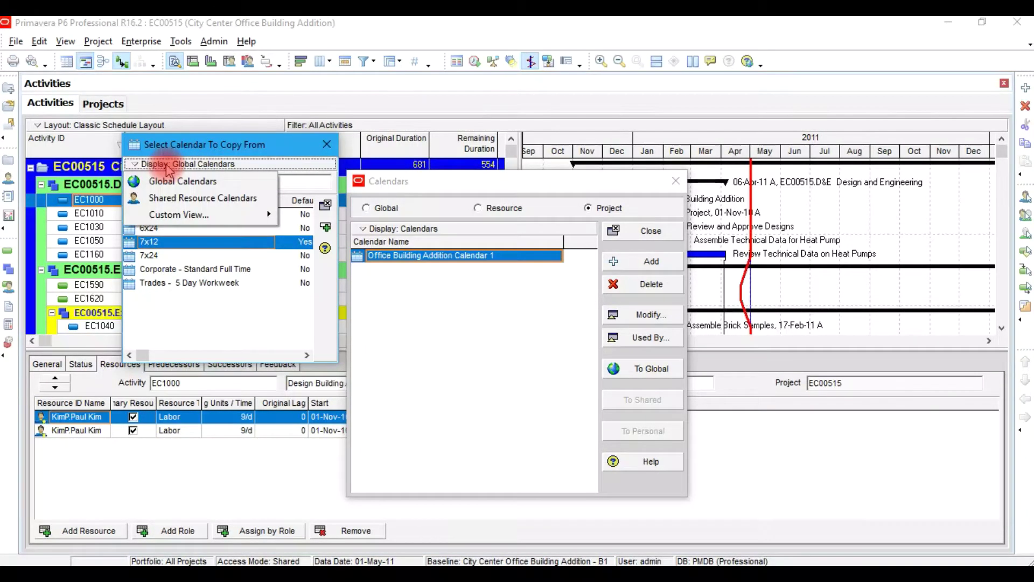
click(172, 198)
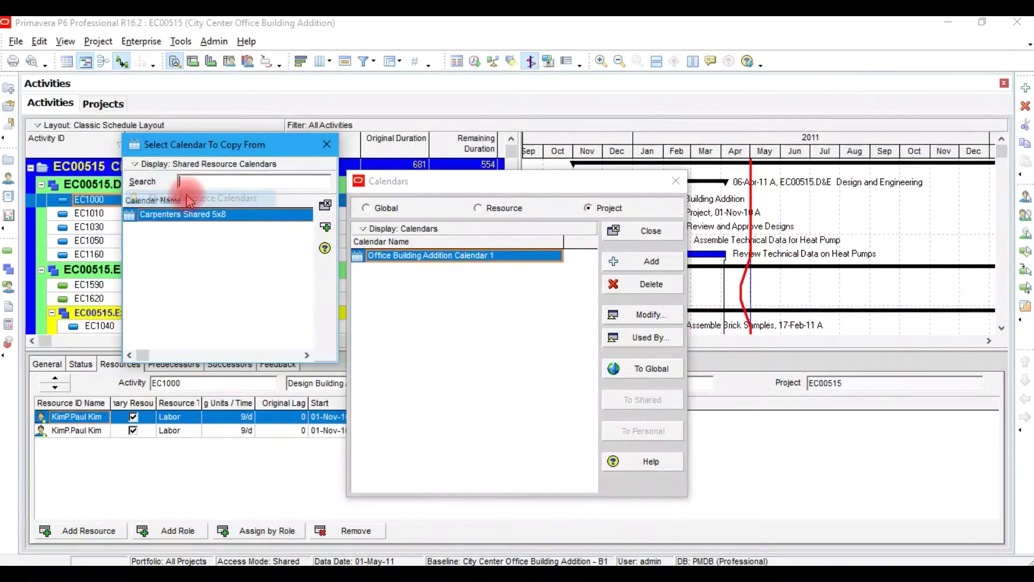
click(138, 221)
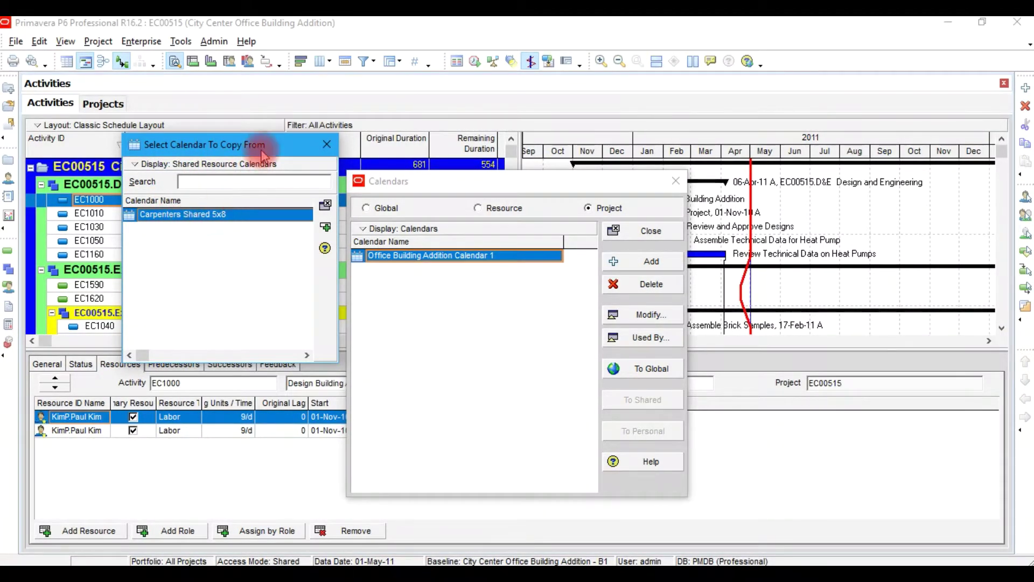
click(234, 164)
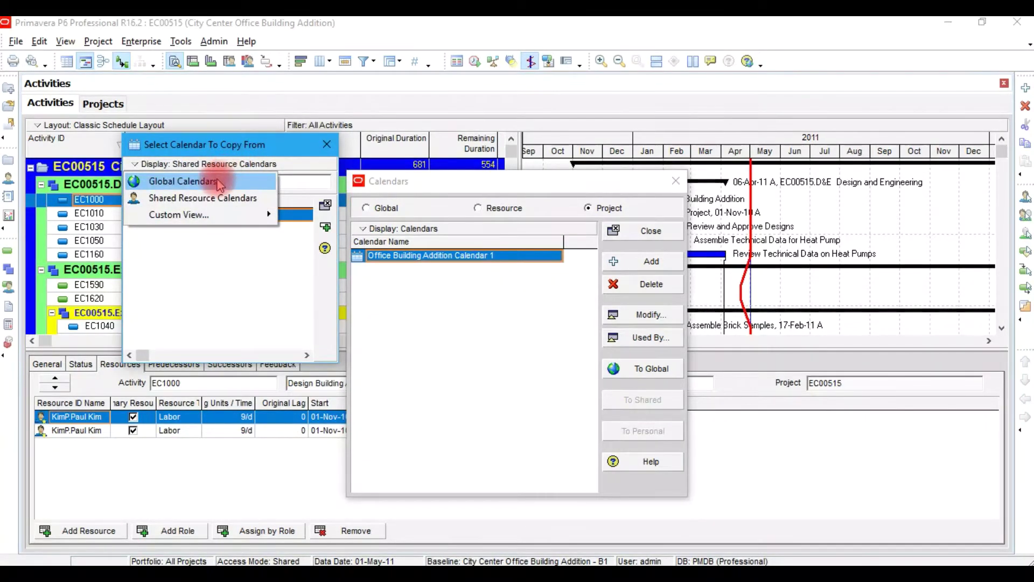
click(220, 185)
click(160, 244)
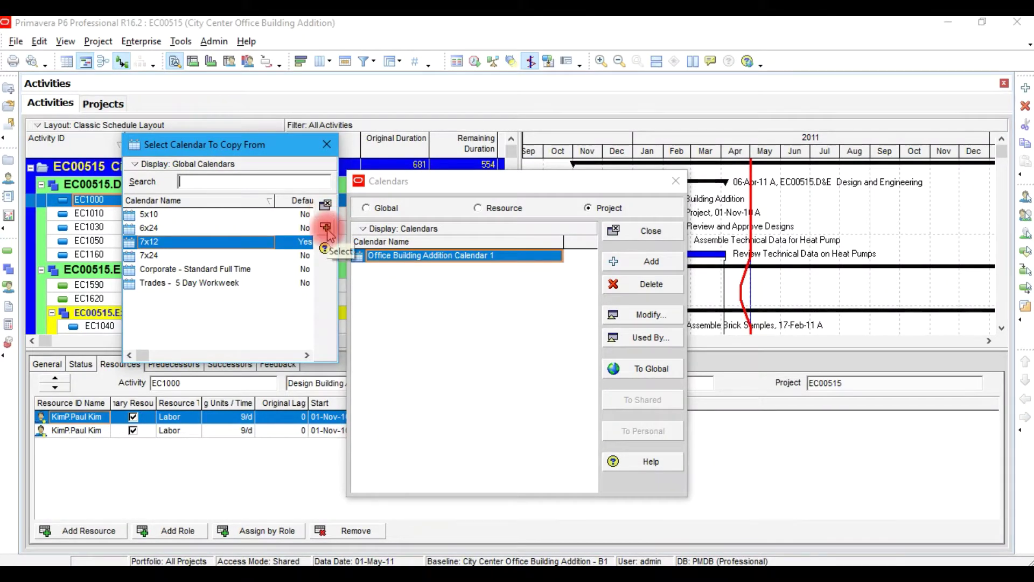
click(326, 207)
Name the new project calendar 7x12
click(444, 270)
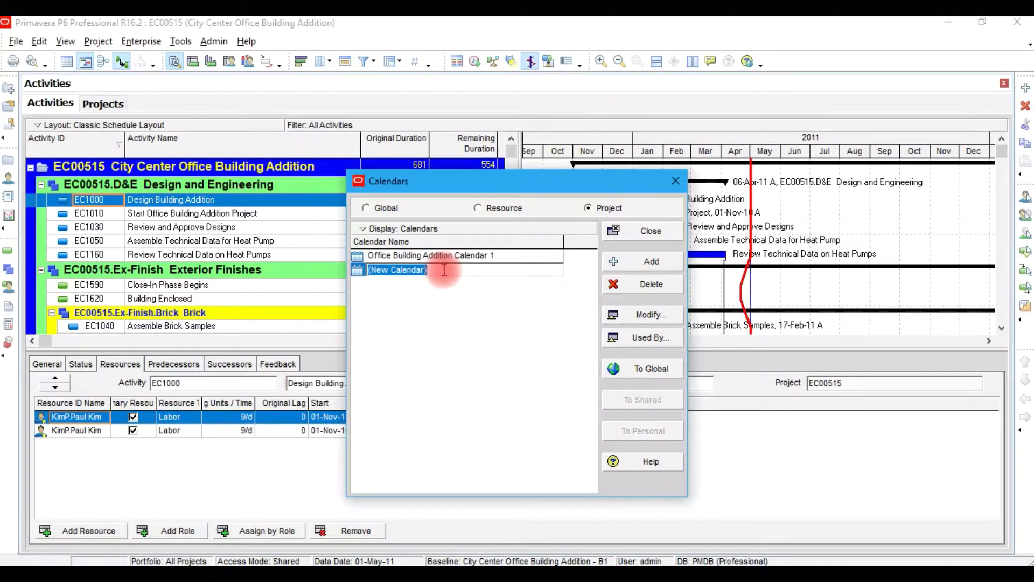
text(7x12)
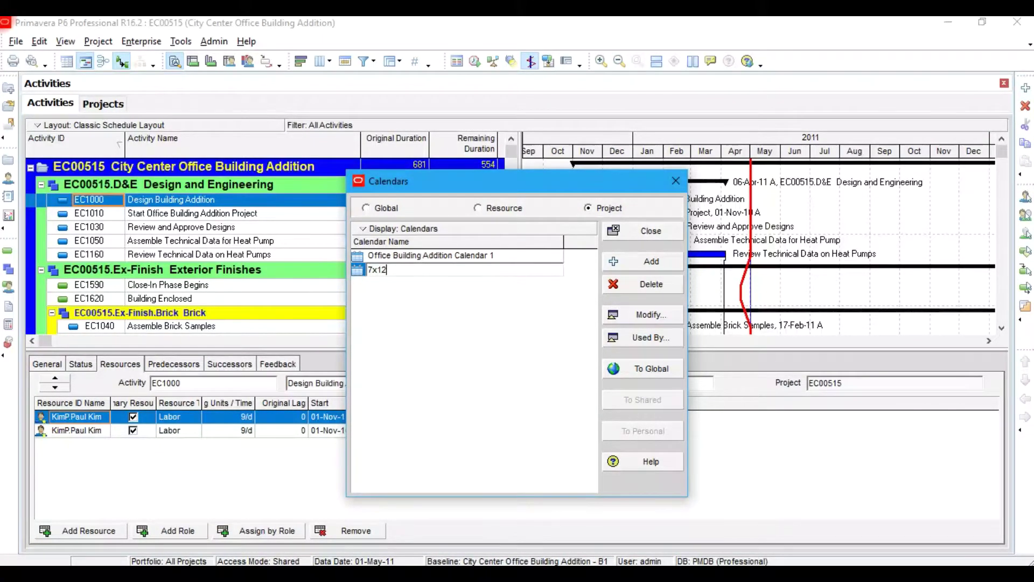
click(614, 264)
click(513, 322)
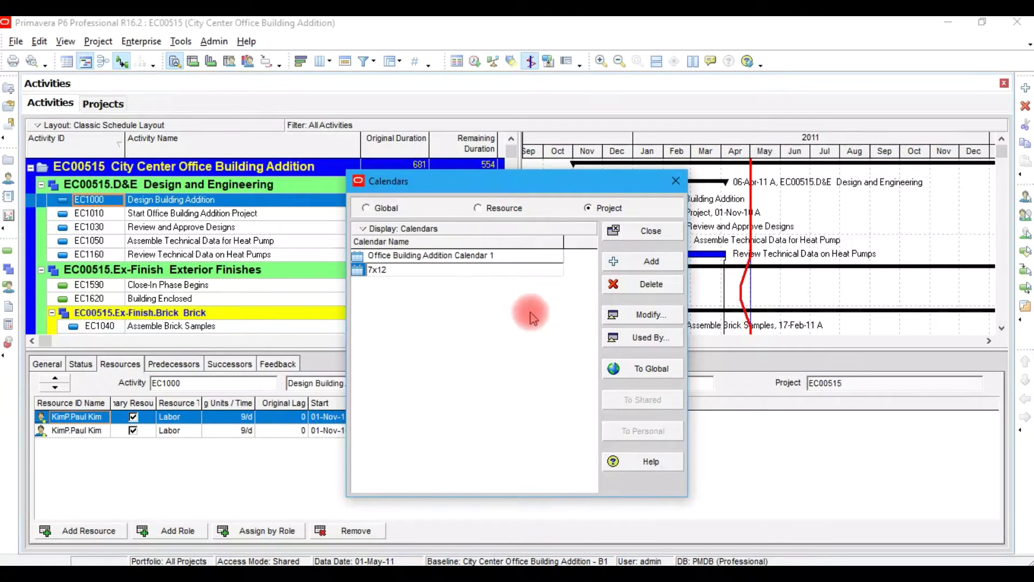
key(Return)
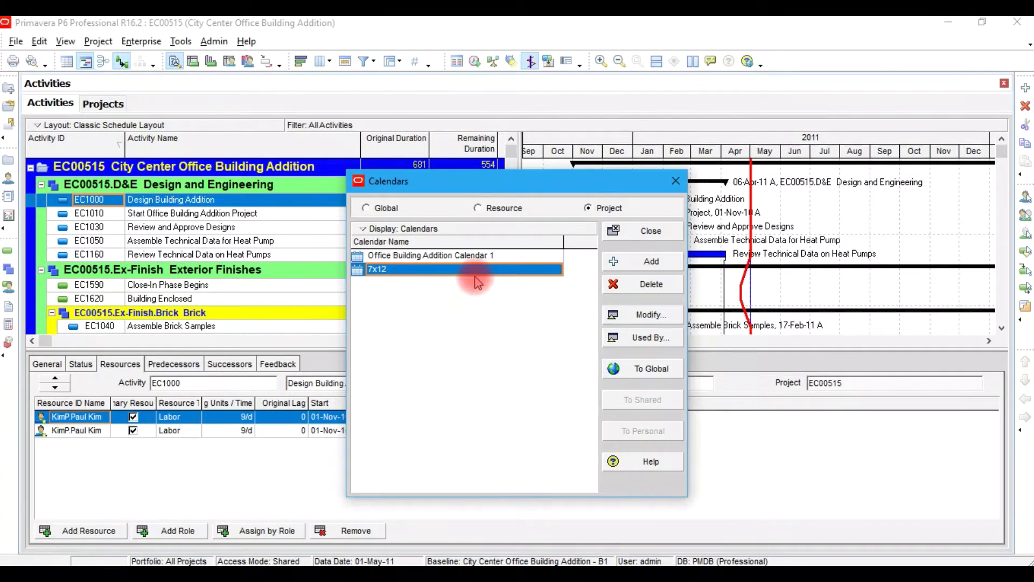
Open Office Building Addition Calendar 1 for modification and review its standard weekly work hours without changing them
click(449, 258)
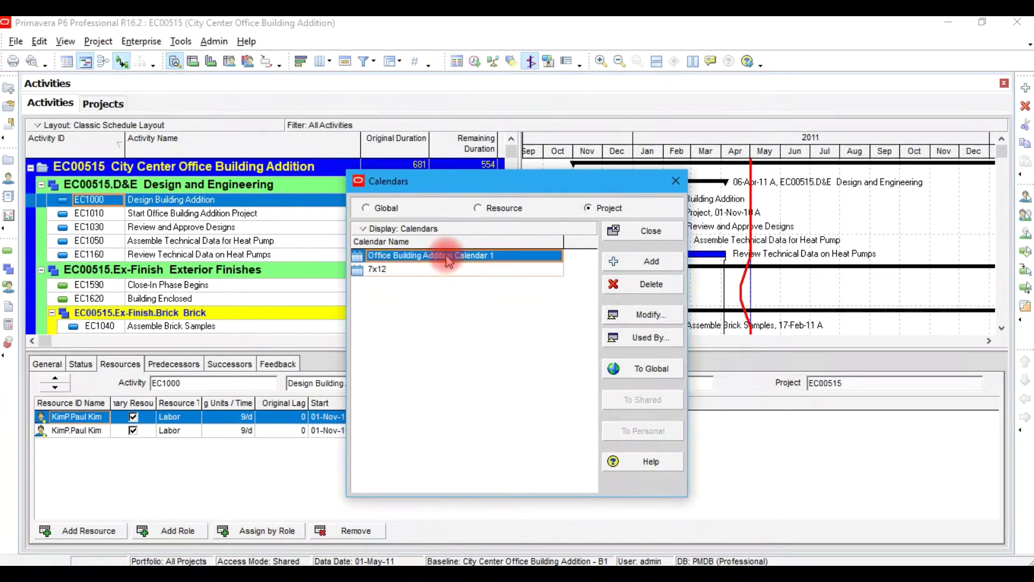
click(639, 317)
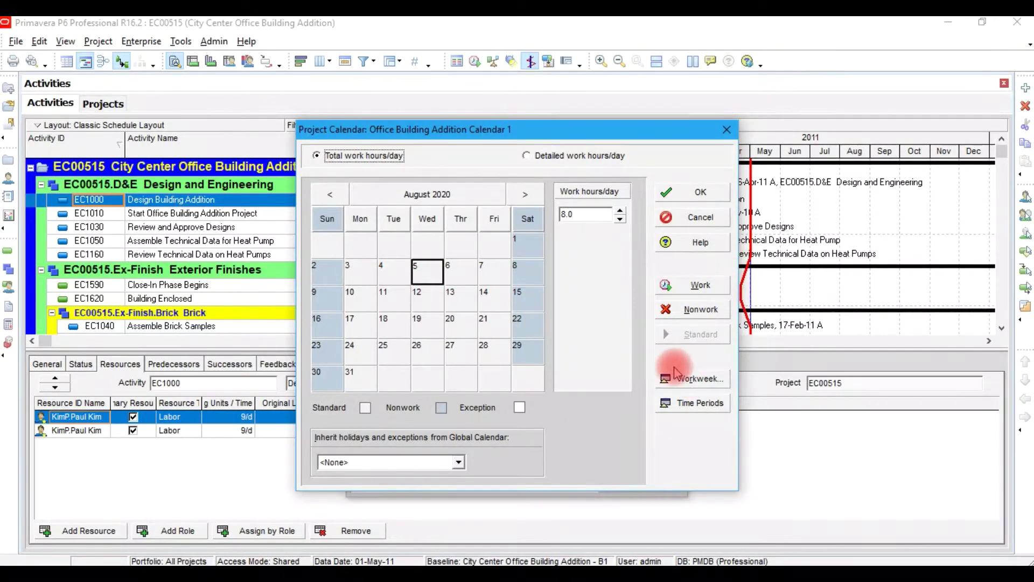
click(696, 380)
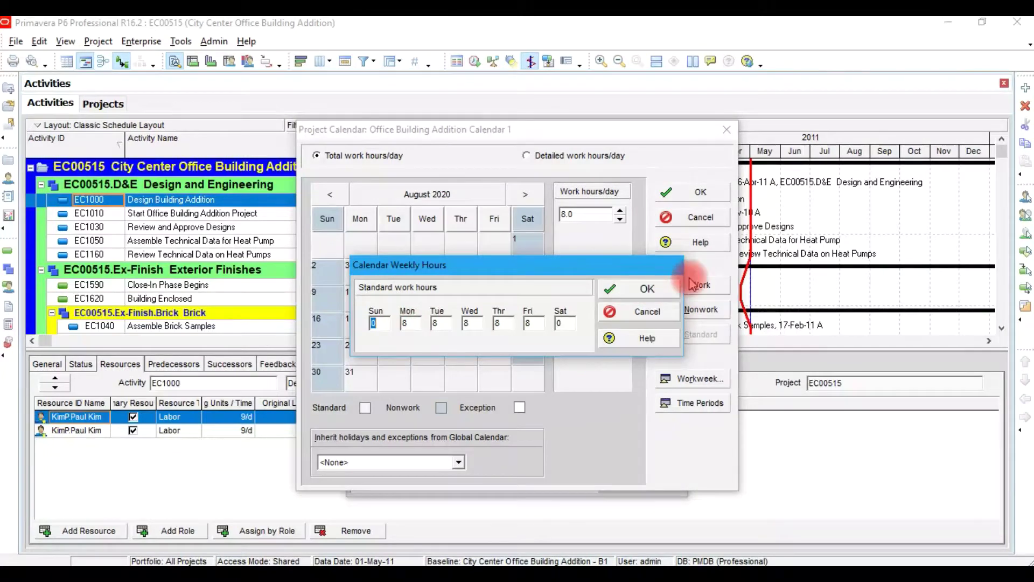
click(651, 318)
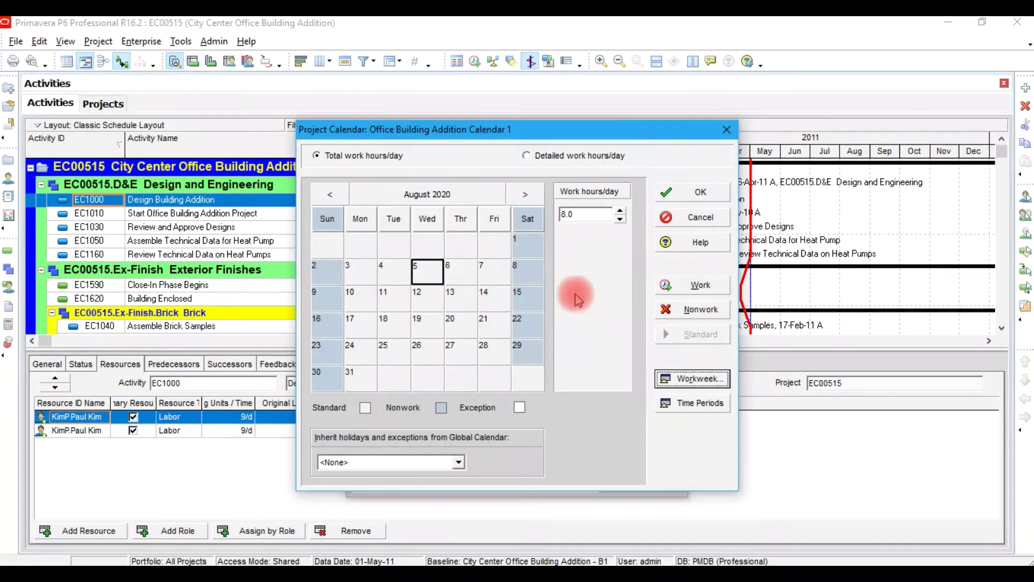
Examine the total and detailed work hours of Office Building Addition Calendar 1 for 8, 14 and 13 August 2020, and close the calendar
click(545, 279)
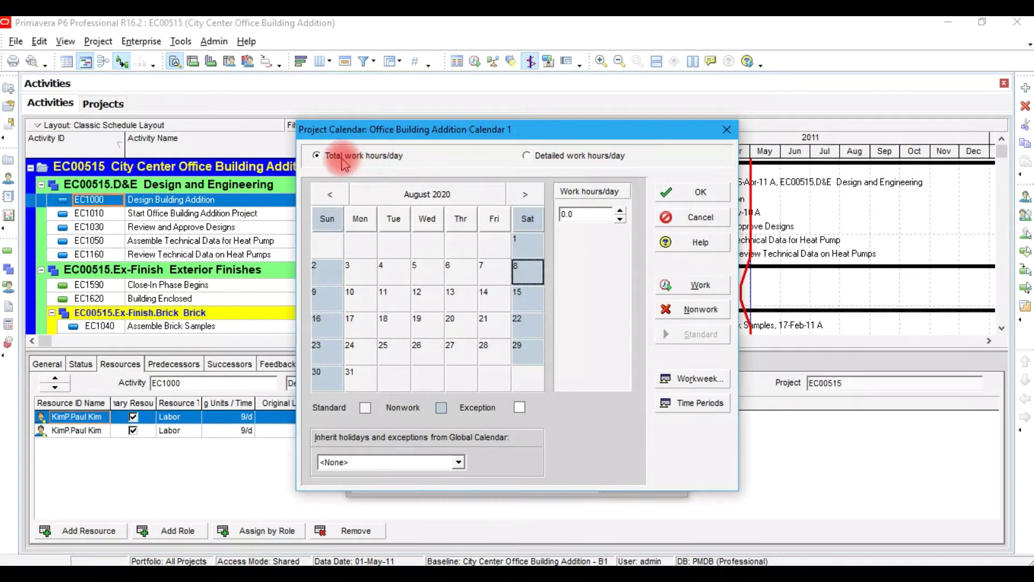
click(578, 157)
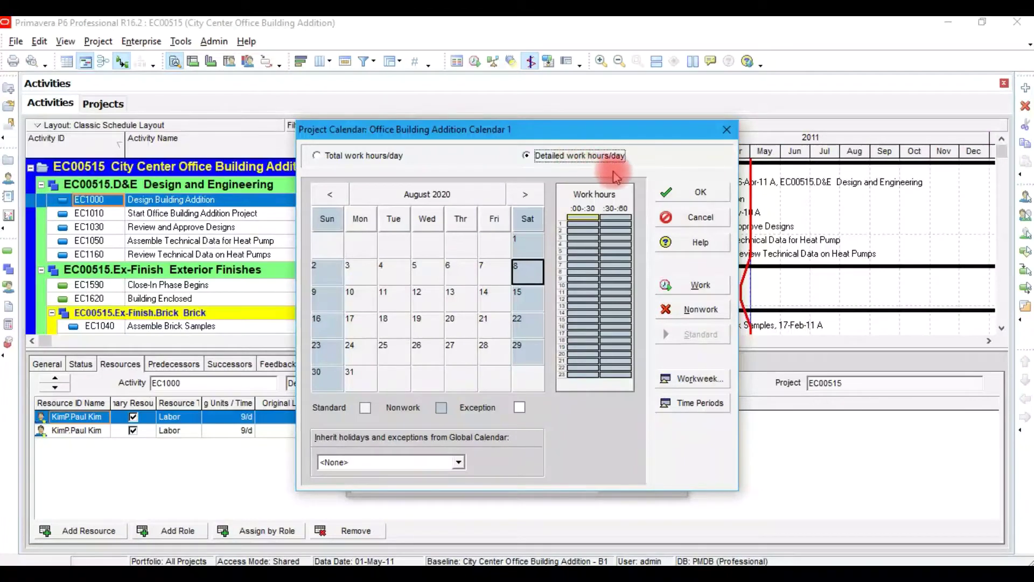
click(492, 297)
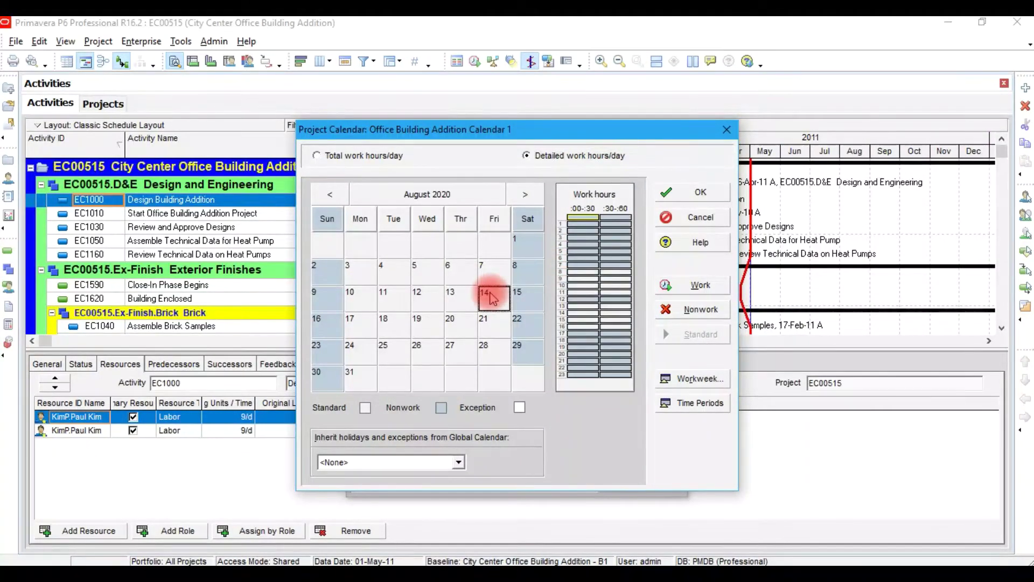
click(460, 296)
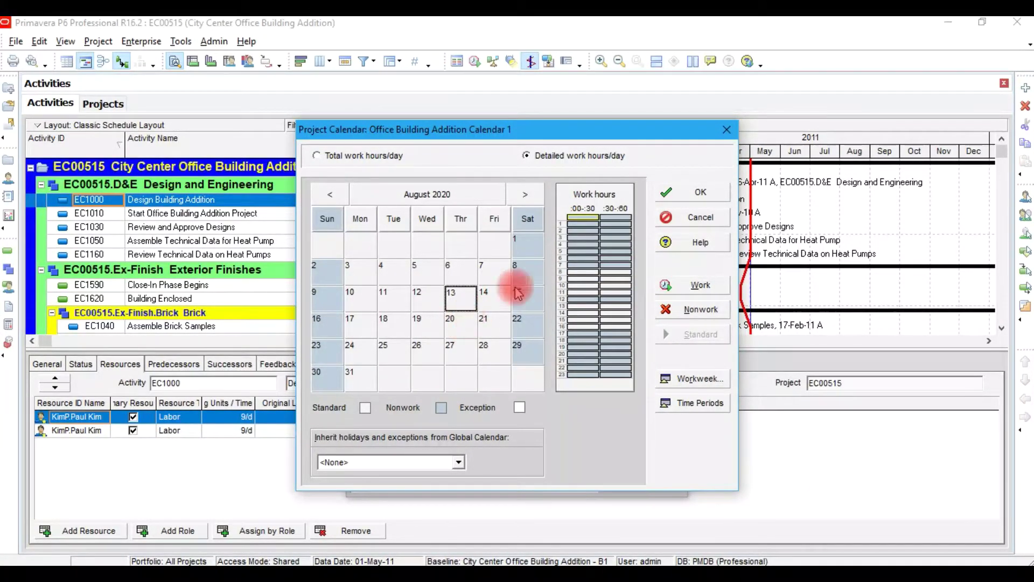
click(727, 129)
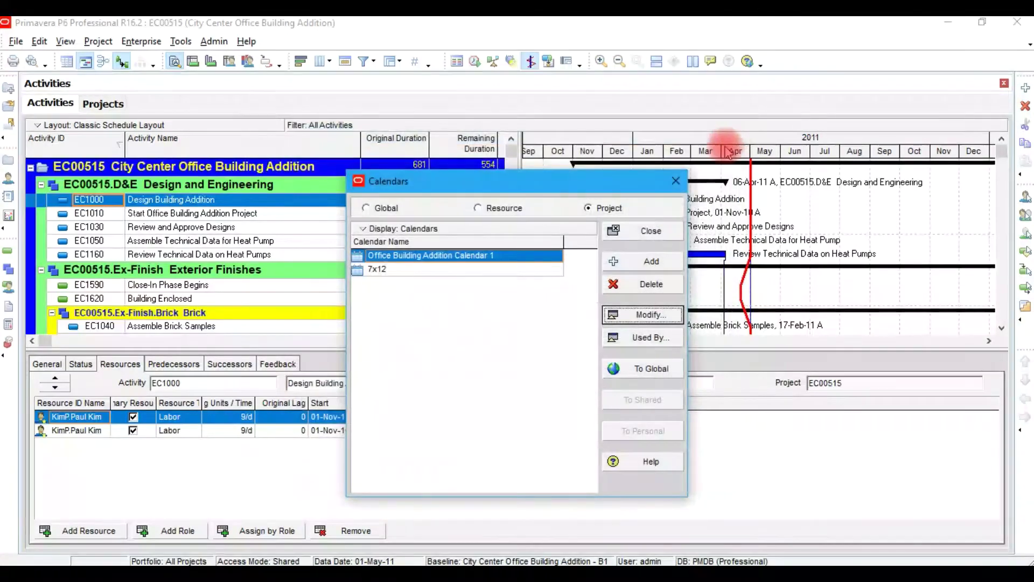
Check which WBS elements use Office Building Addition Calendar 1
click(485, 269)
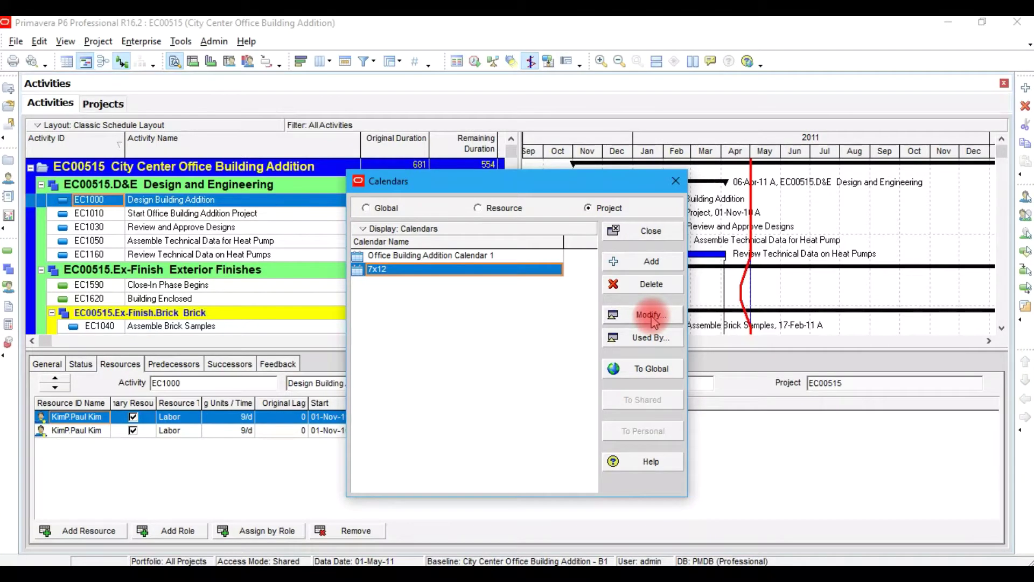
click(462, 256)
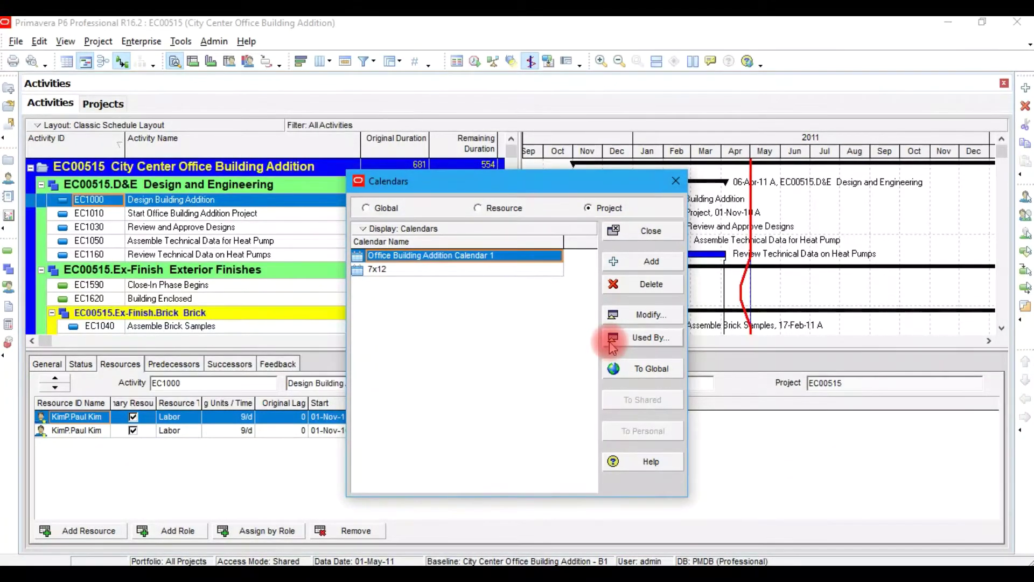
click(650, 339)
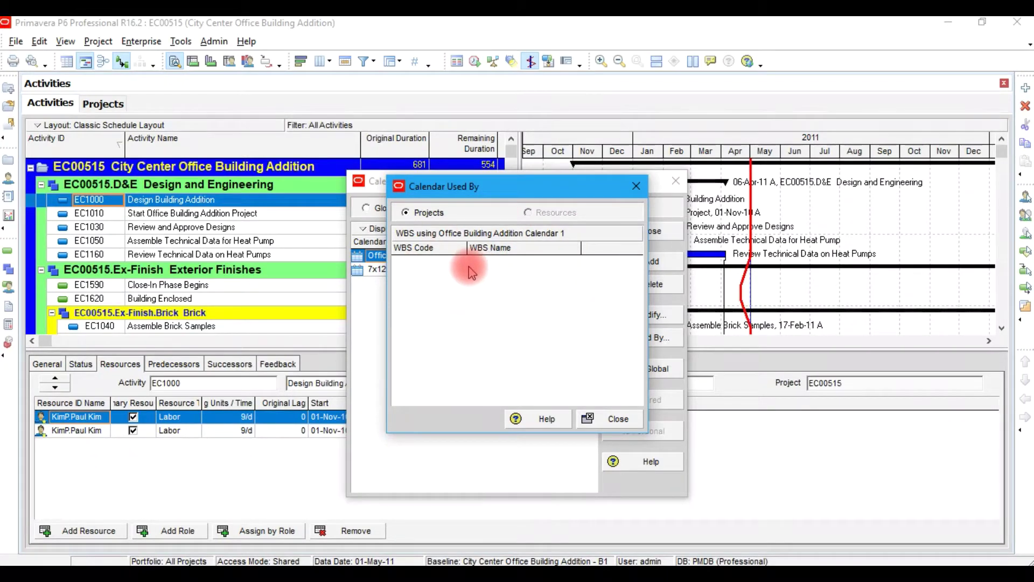
click(636, 187)
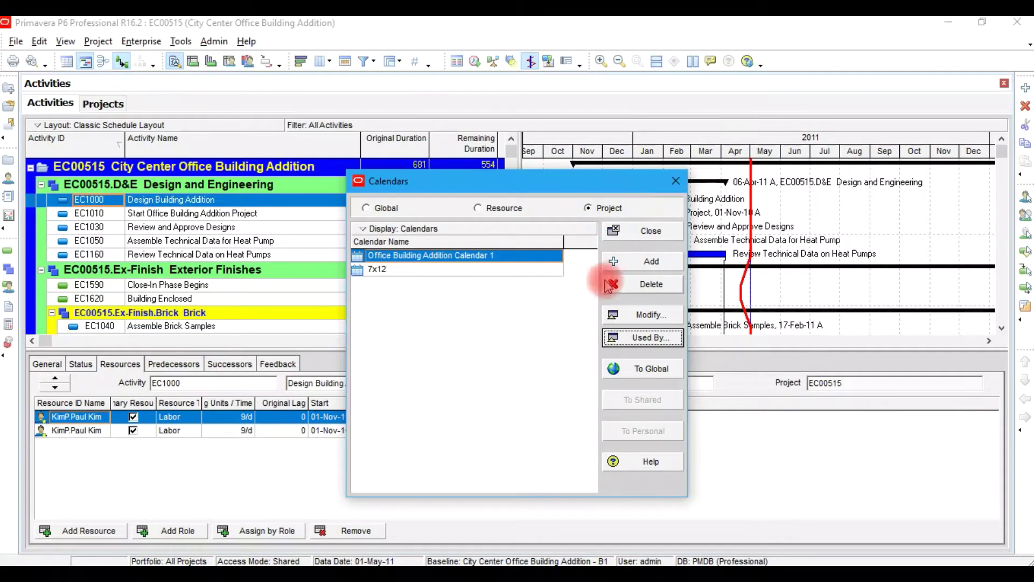
click(633, 335)
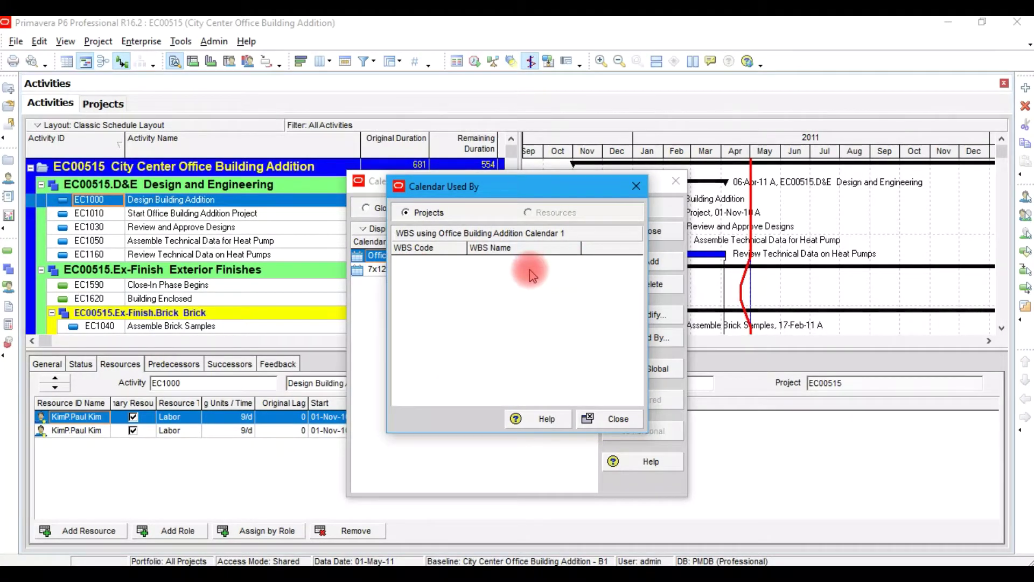
click(620, 418)
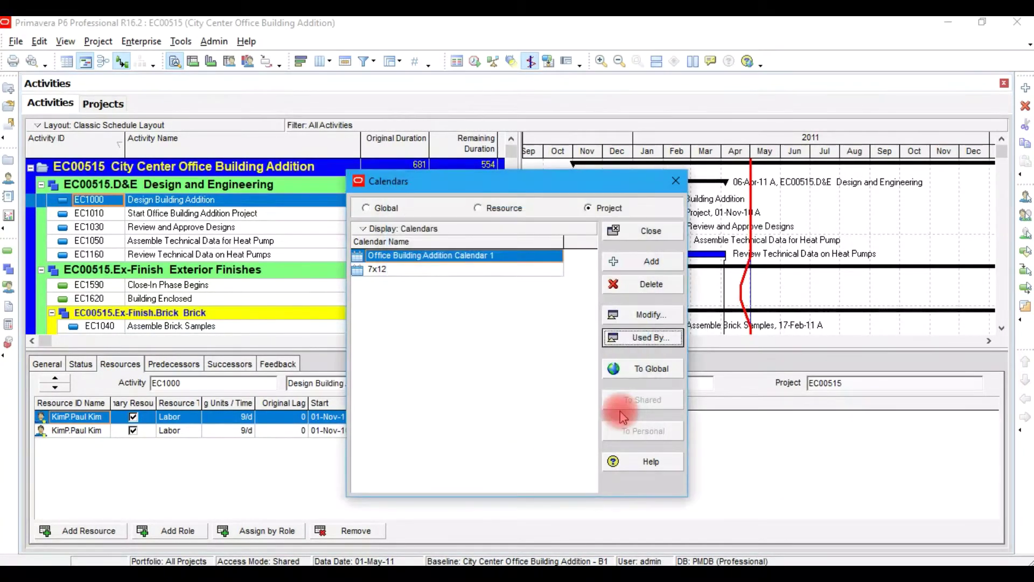
click(490, 269)
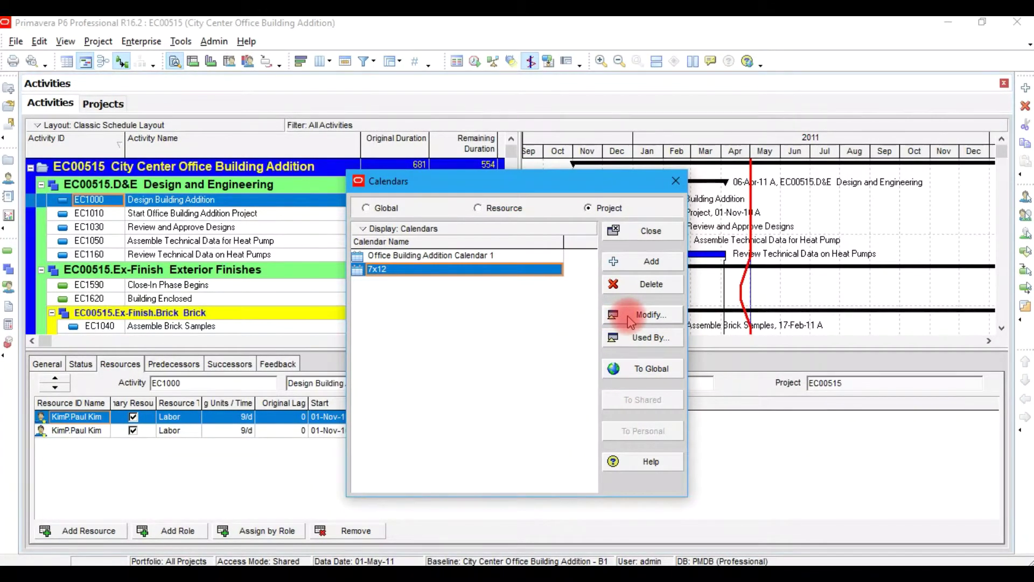
click(649, 377)
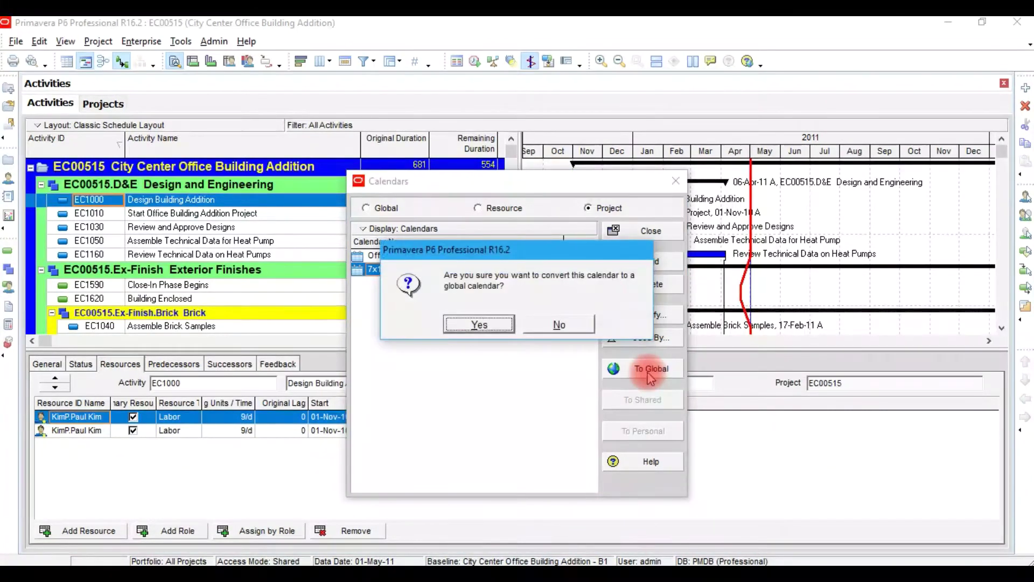
click(590, 332)
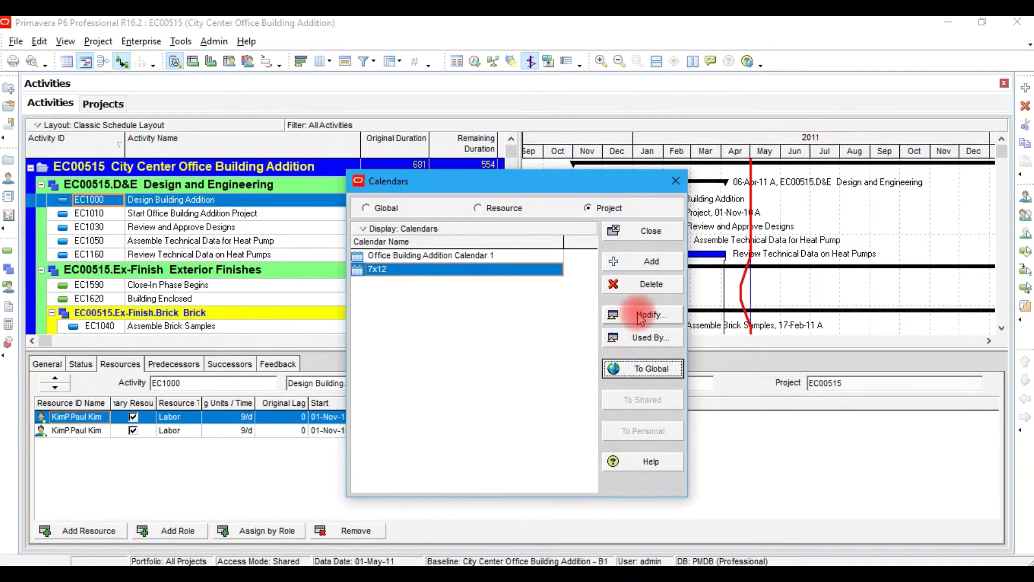
Open the 7x12 project calendar for modification and mark Tuesday 4 August 2020 as a nonwork day
click(641, 317)
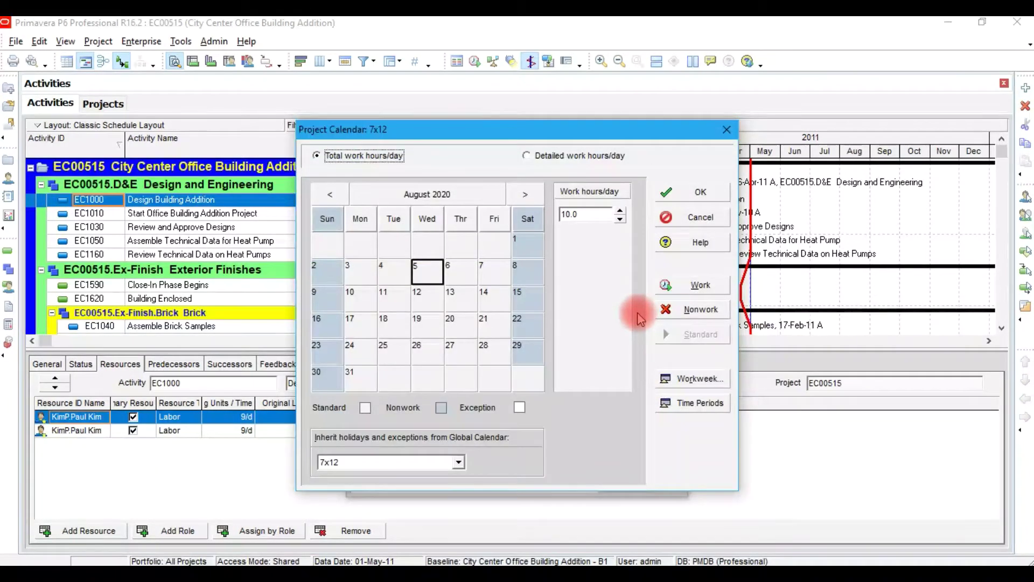
click(395, 275)
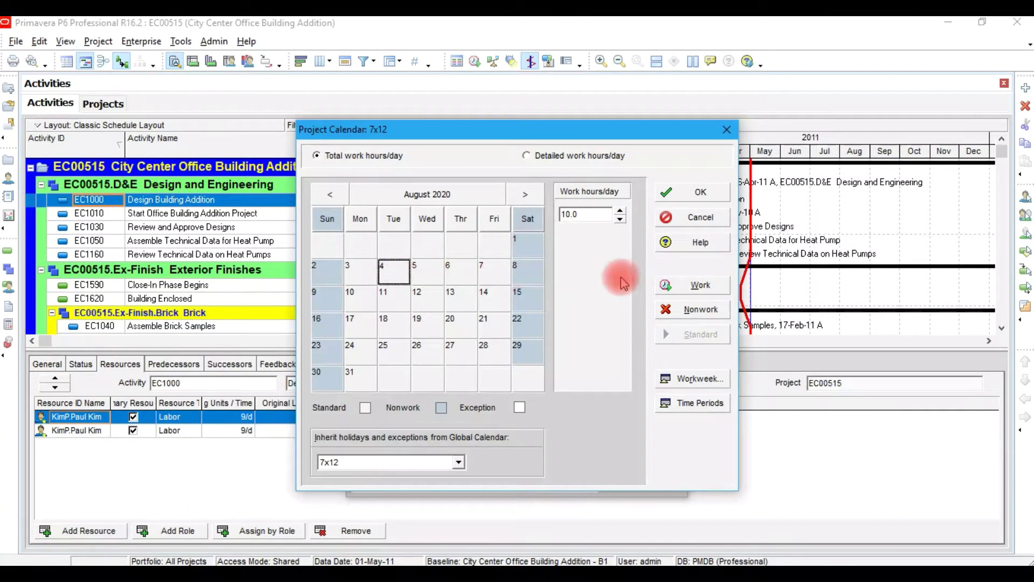
click(680, 288)
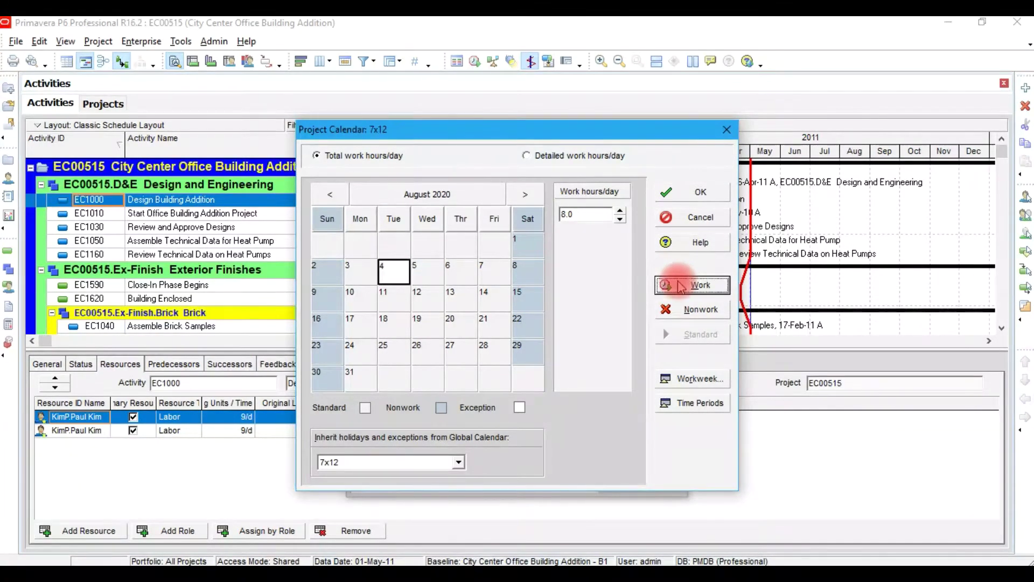
click(695, 316)
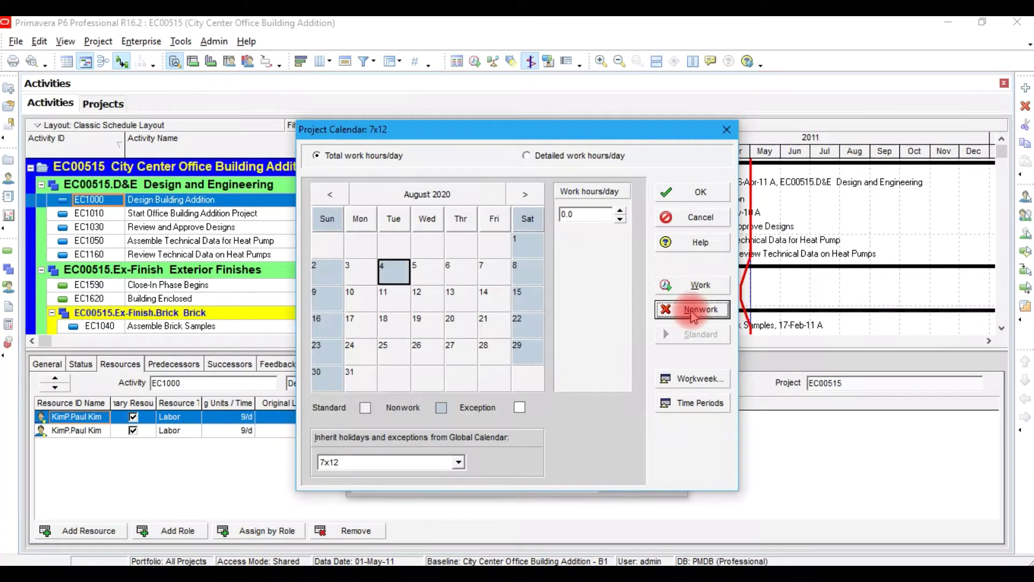
Mark Tuesday 4 August 2020 as a workday and set Saturday's standard work hours in the 7x12 calendar's workweek to 12
click(711, 291)
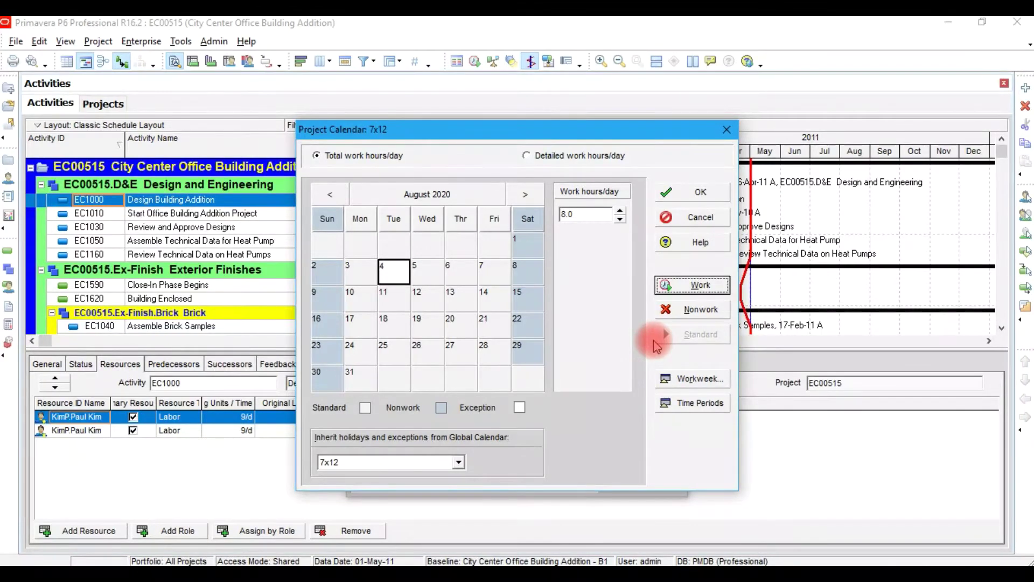
click(710, 380)
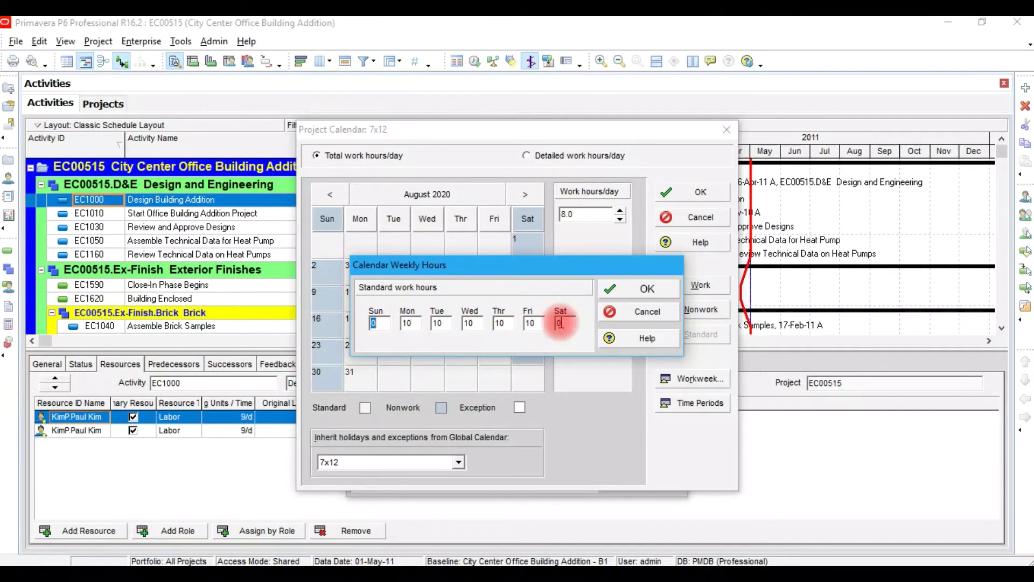
click(567, 323)
key(BackSpace)
text(10)
click(619, 314)
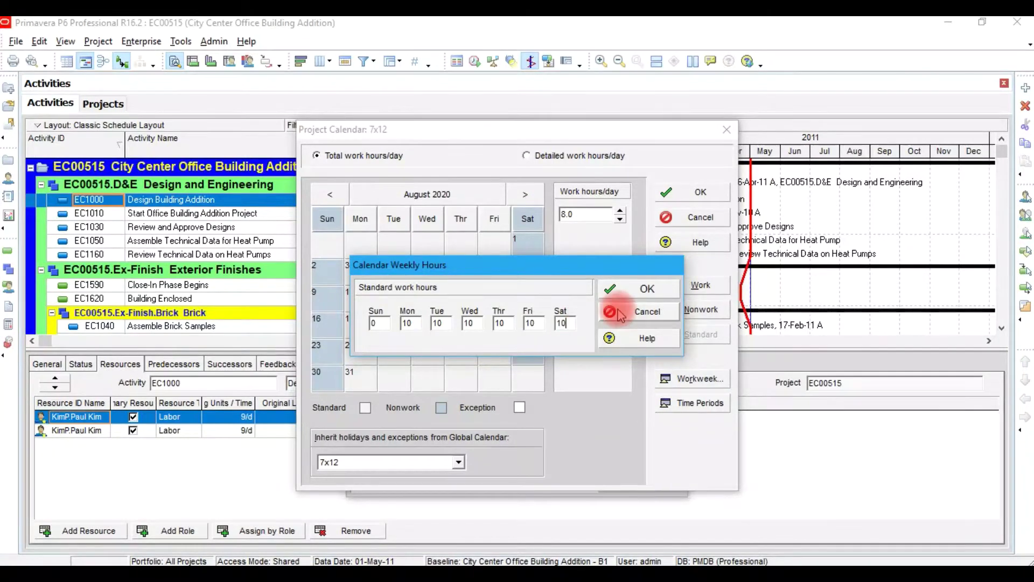
key(BackSpace)
key(BackSpace)
text(12)
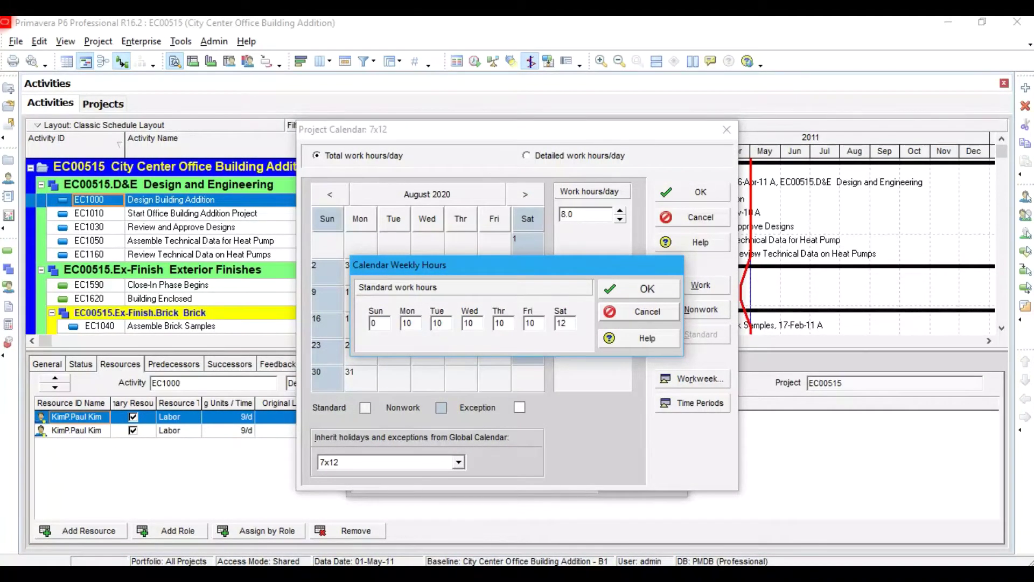
Set the standard work hours for Friday, Thursday and Wednesday to 12 each
click(536, 323)
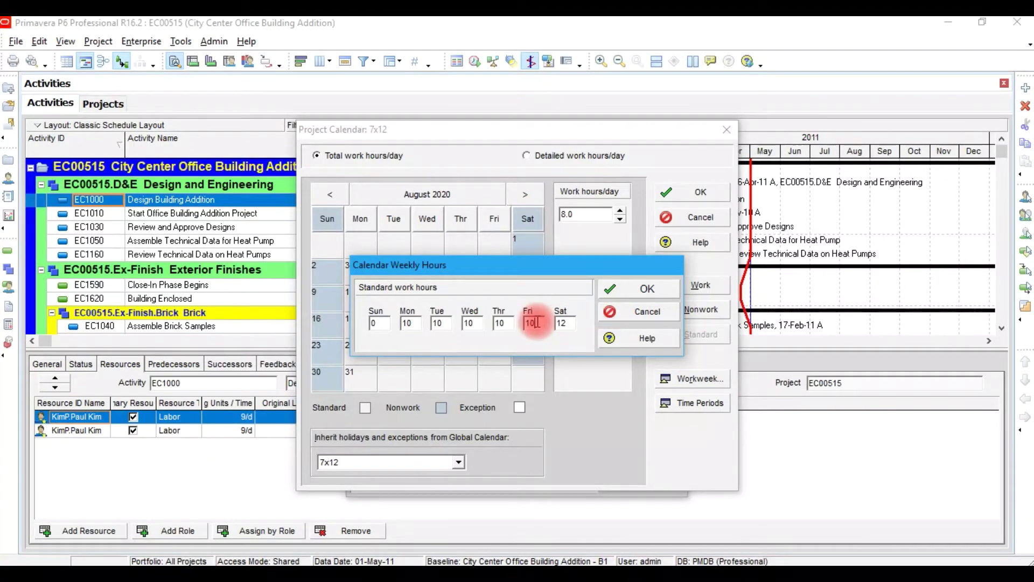
key(BackSpace)
text(2)
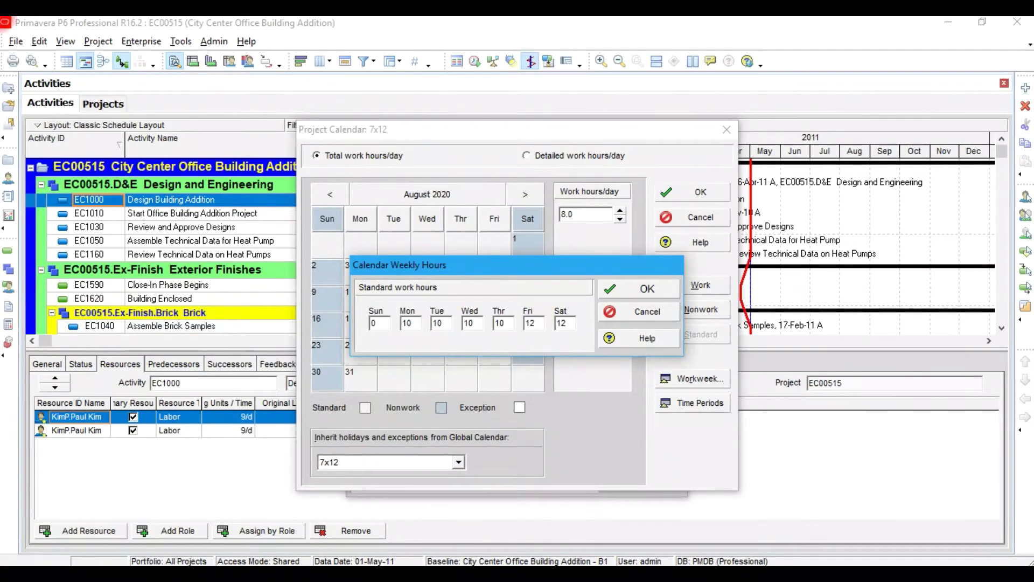
click(513, 324)
key(BackSpace)
text(2)
click(476, 325)
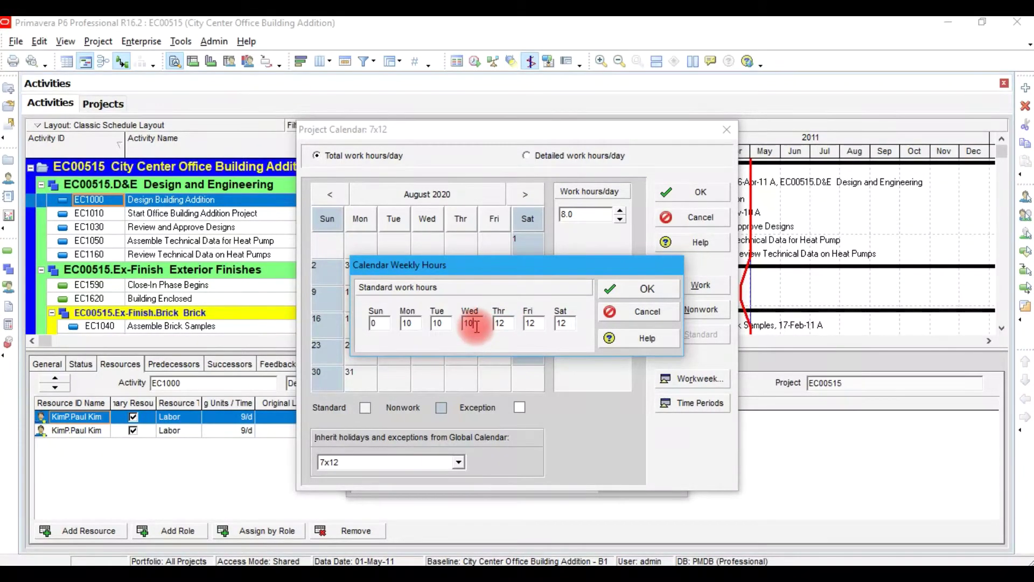
key(BackSpace)
text(2)
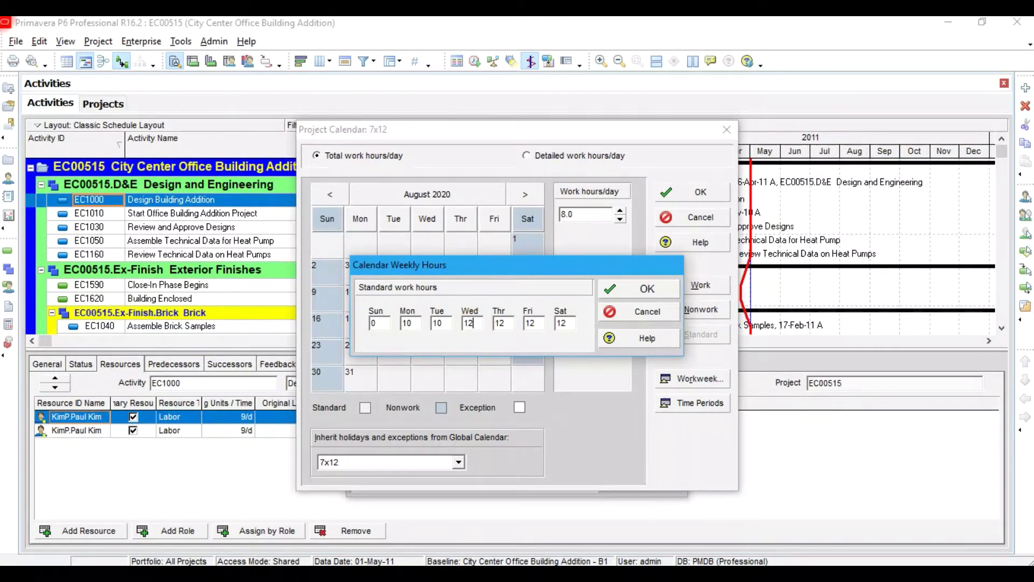
Set the standard work hours for Tuesday and Monday to 12 each and apply the calendar weekly hours
click(443, 323)
key(BackSpace)
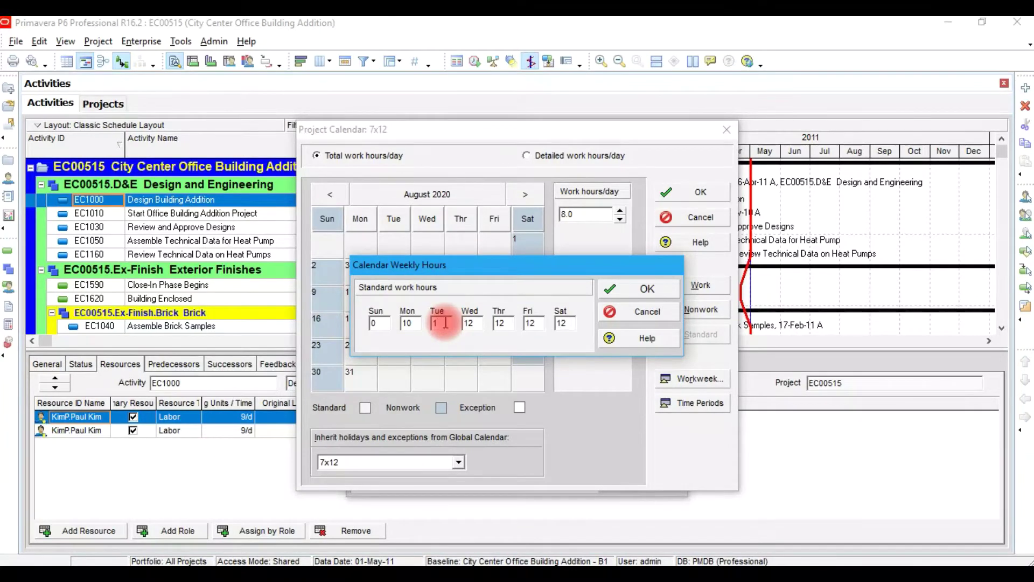
text(2)
click(414, 325)
key(BackSpace)
text(2)
click(519, 318)
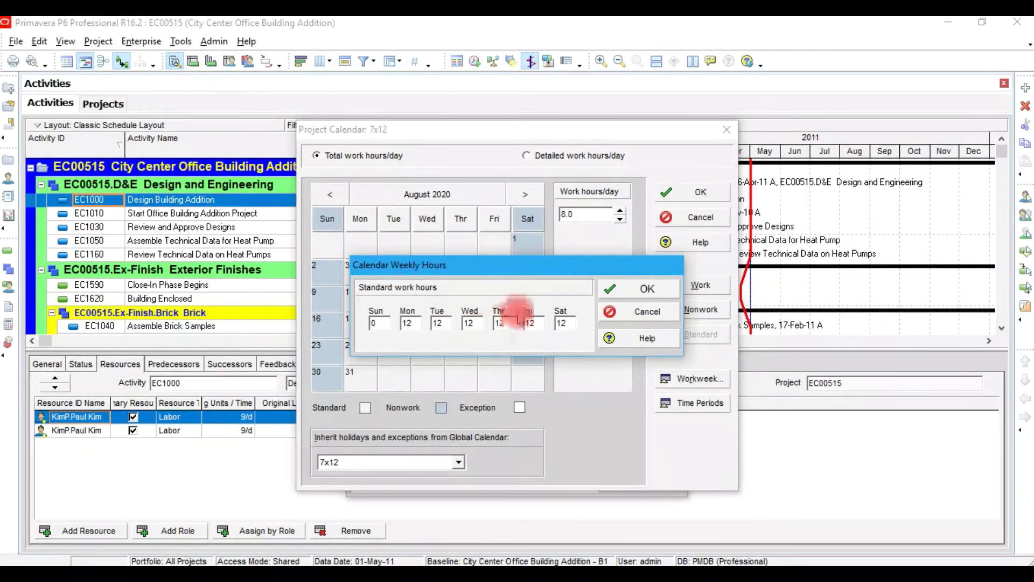
click(621, 298)
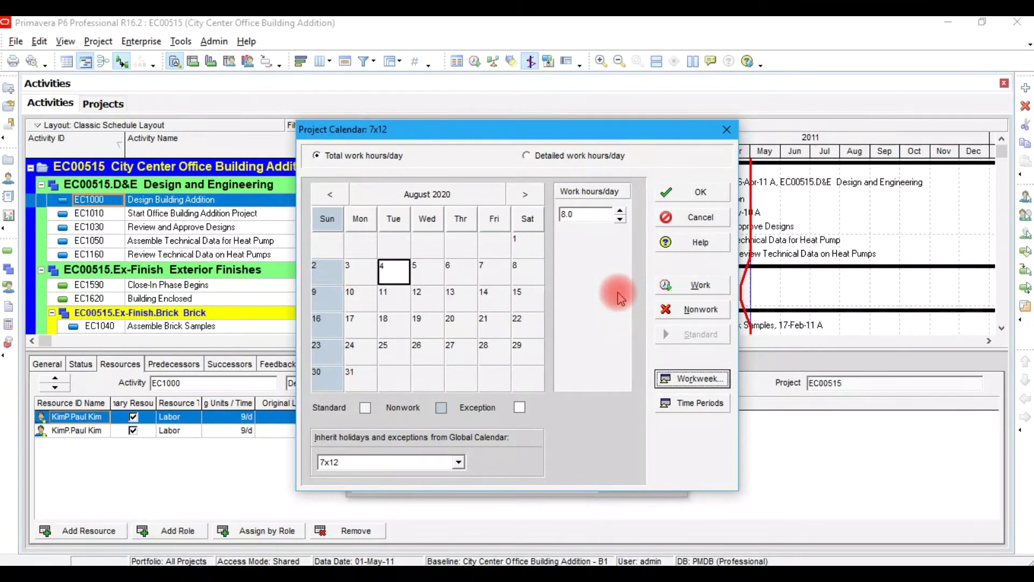
Set the 7x12 calendar's hours per time period to 12 hours per day and 84 hours per week
click(711, 408)
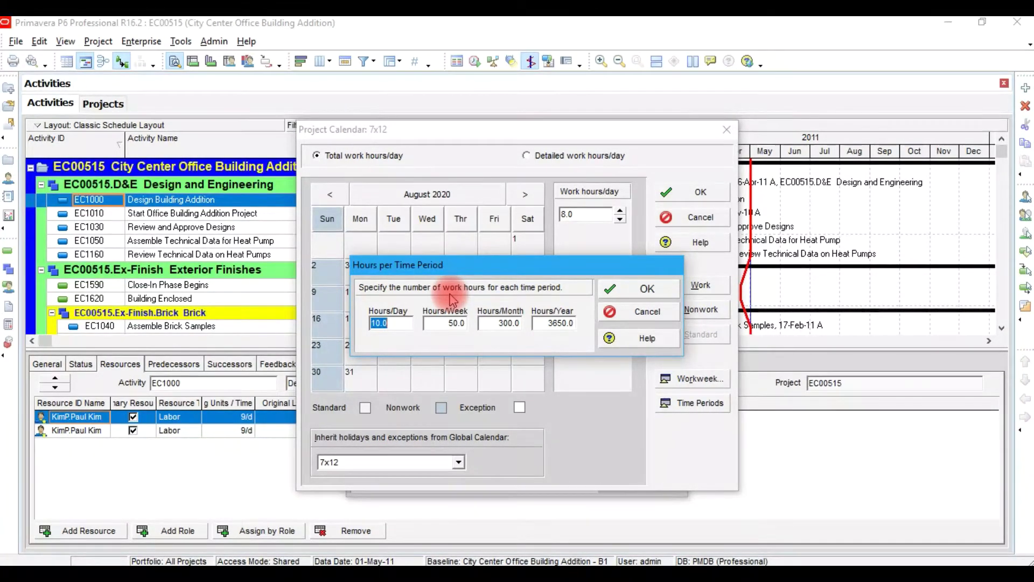
text(12)
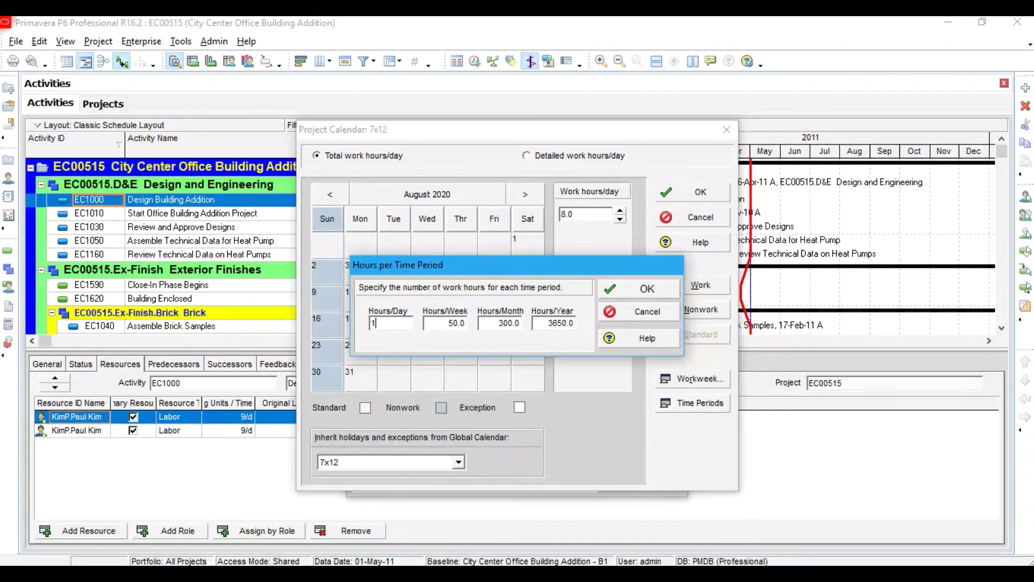
click(464, 324)
key(BackSpace)
key(BackSpace)
key(BackSpace)
key(BackSpace)
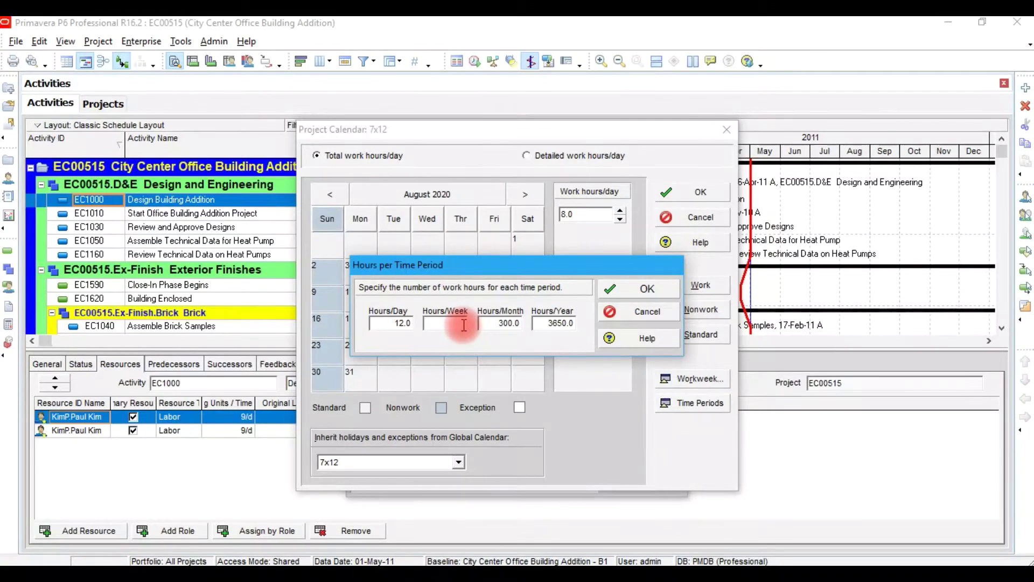
text(84)
Set the calendar's hours per month to 350
click(509, 325)
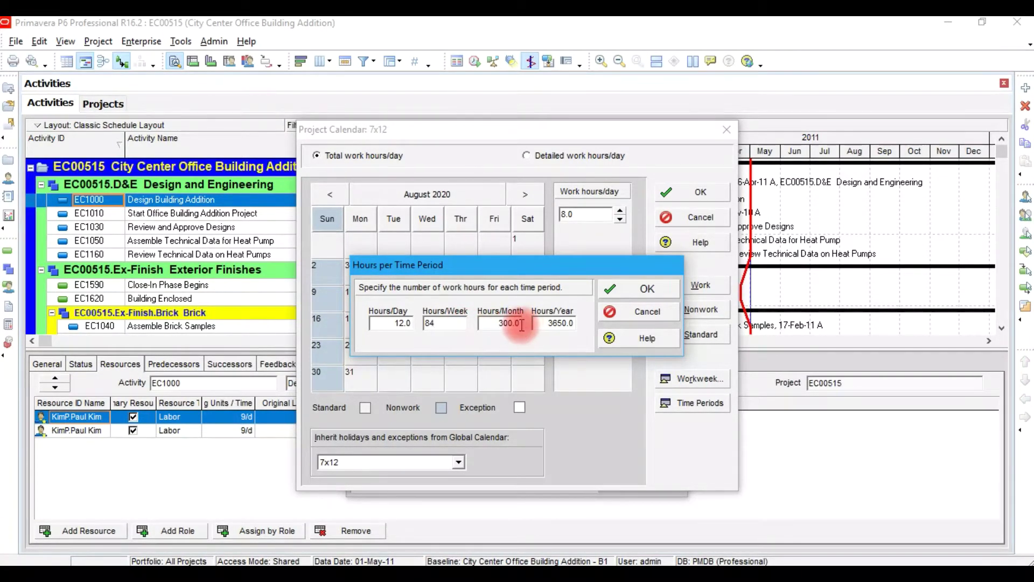
click(520, 325)
key(BackSpace)
key(BackSpace)
key(BackSpace)
key(BackSpace)
key(BackSpace)
text(350)
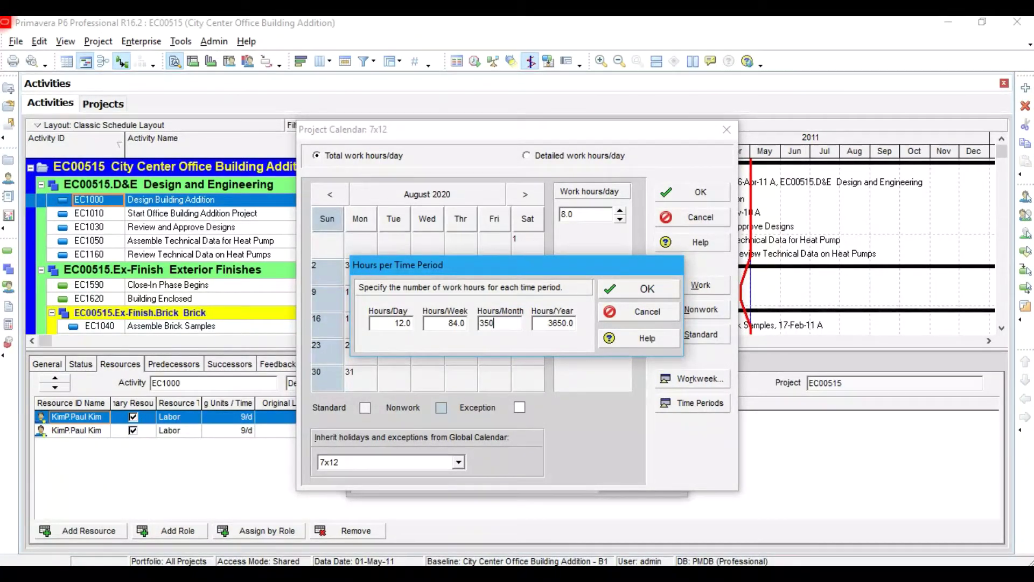
click(447, 353)
Set the calendar's hours per year to 4000 and apply the time period settings
click(573, 328)
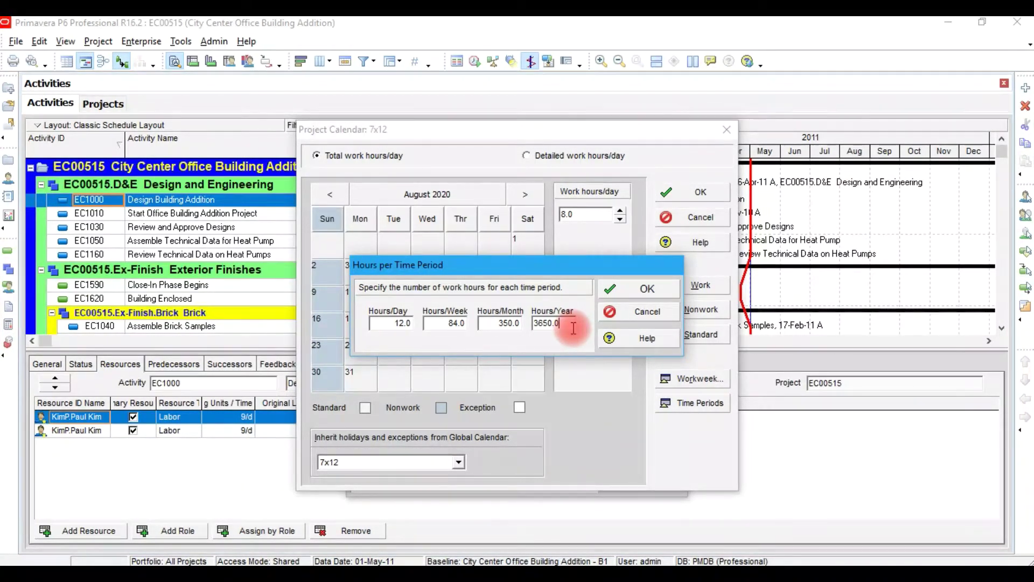
key(BackSpace)
key(BackSpace)
key(BackSpace)
key(BackSpace)
key(BackSpace)
key(BackSpace)
text(4000)
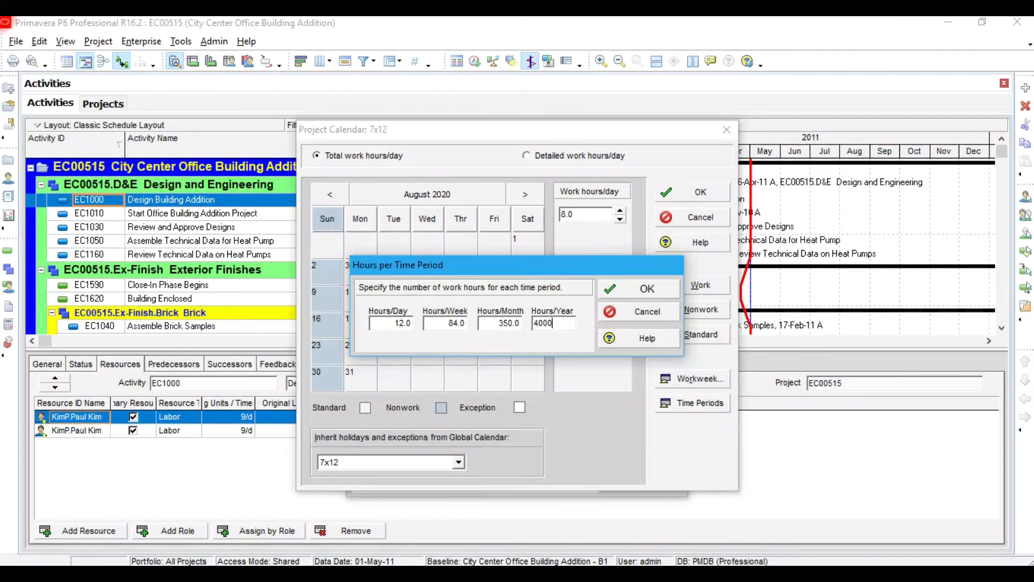
click(653, 293)
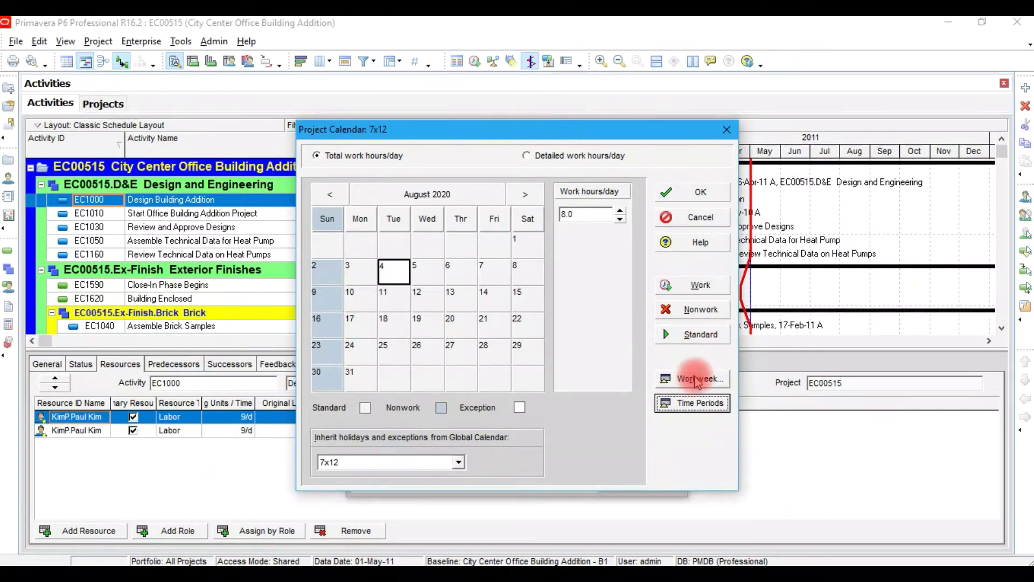
Recheck the hours per time period and reset Tuesday 4 August 2020 to the standard work hours
click(700, 403)
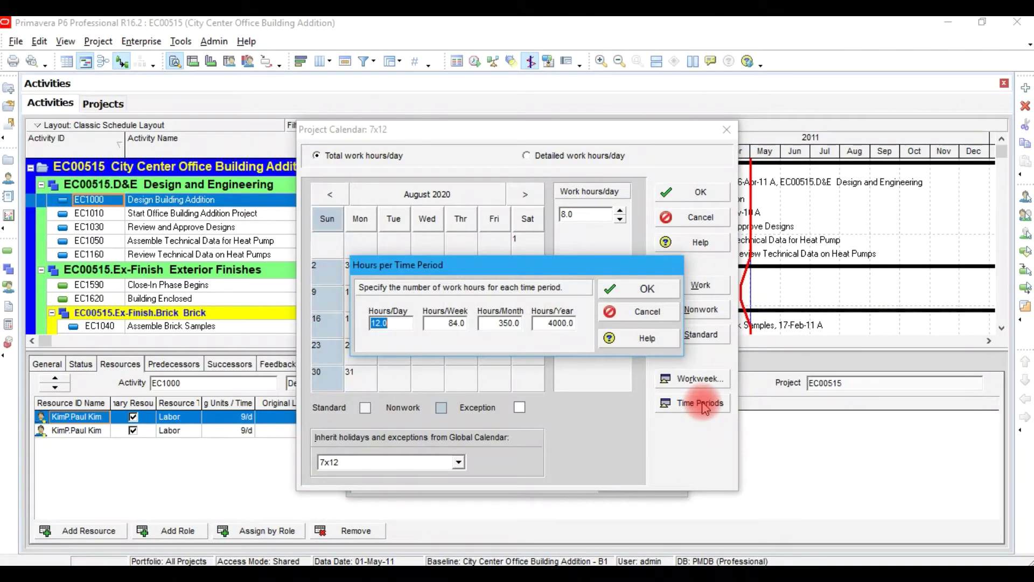
click(648, 290)
click(691, 335)
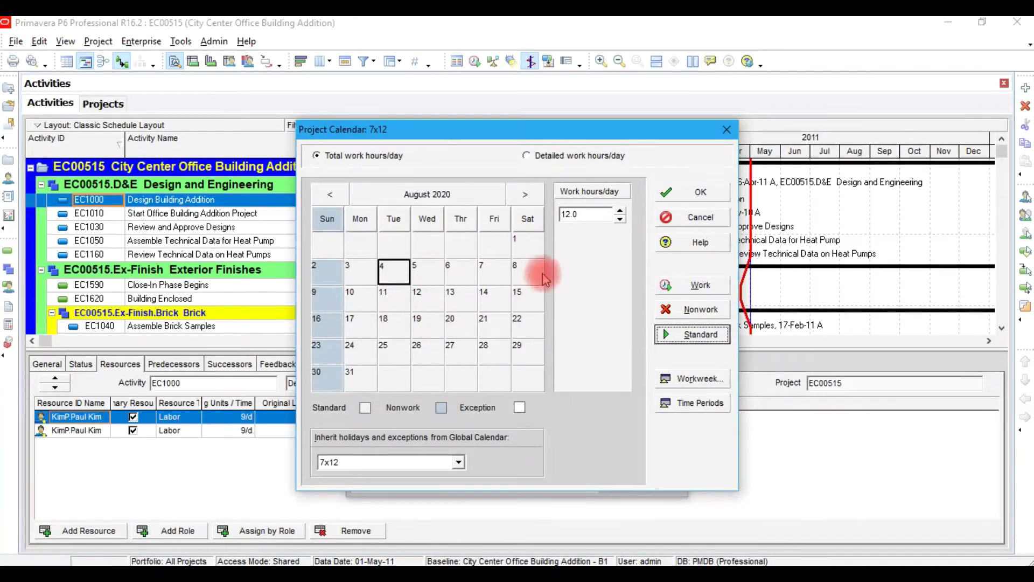
Try 15.5 work hours and a nonwork setting on 4 August 2020, restoring the standard hours after each
click(701, 286)
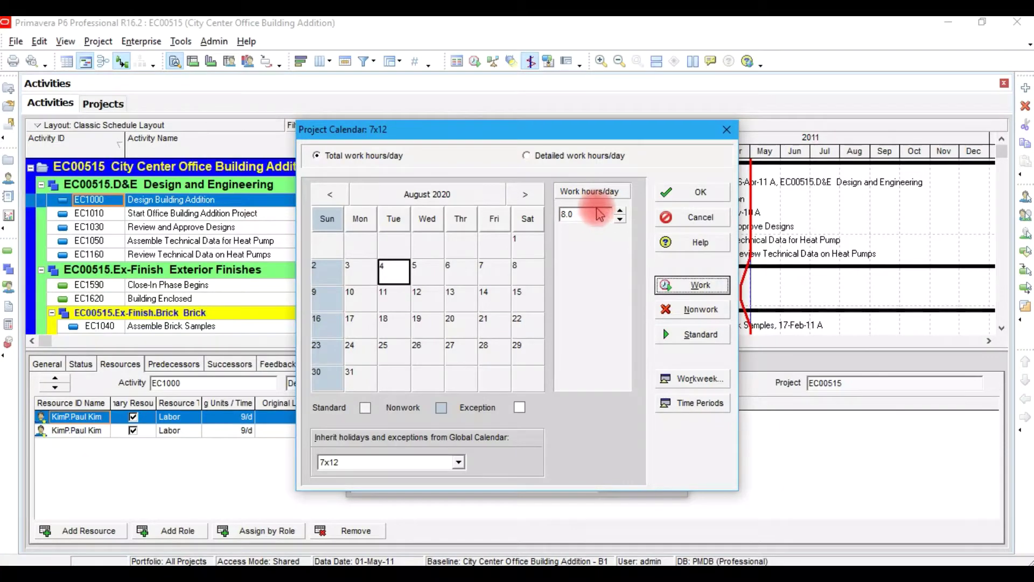
click(621, 210)
click(621, 210)
click(620, 212)
click(620, 211)
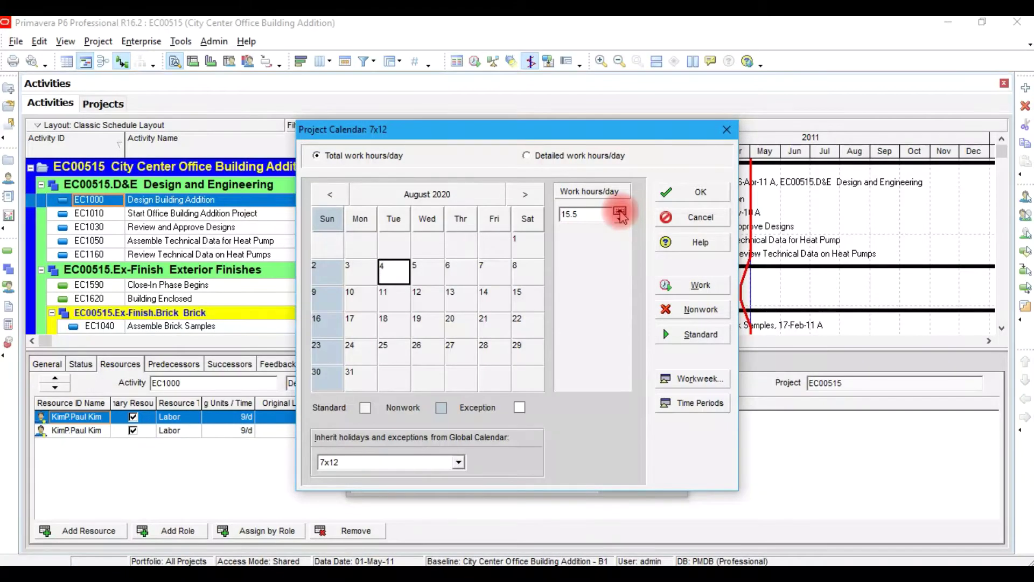
click(690, 337)
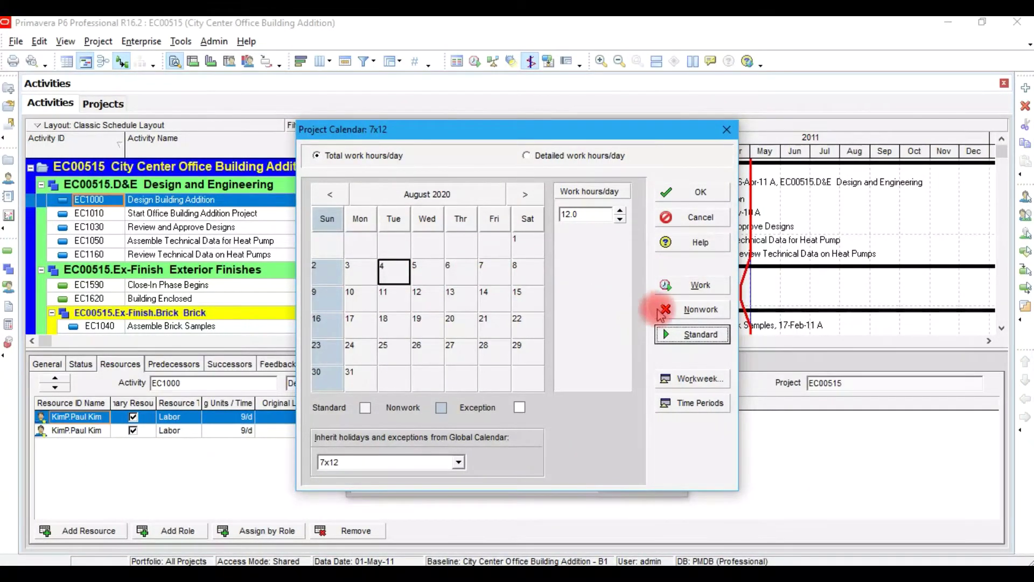
click(685, 314)
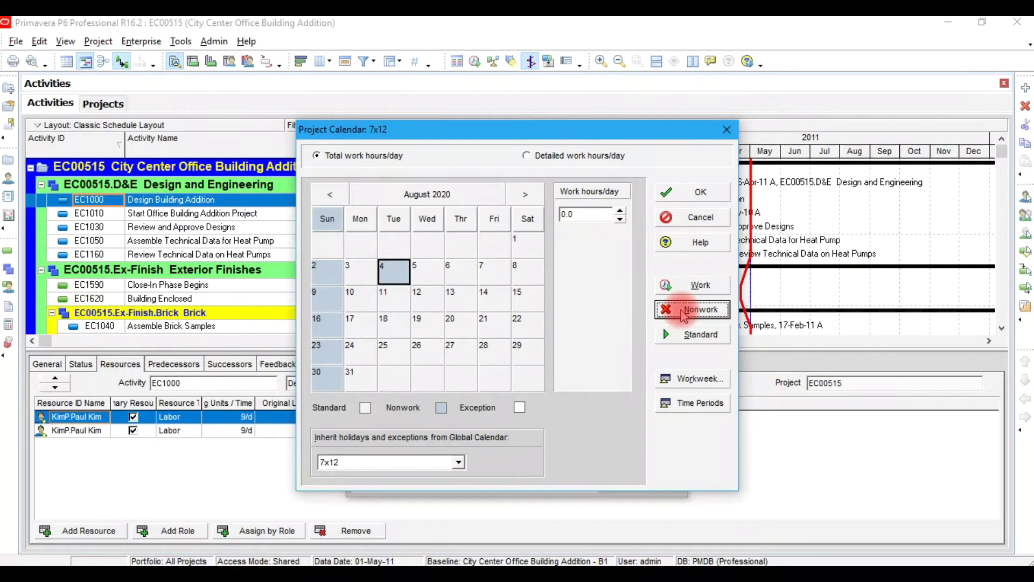
click(708, 336)
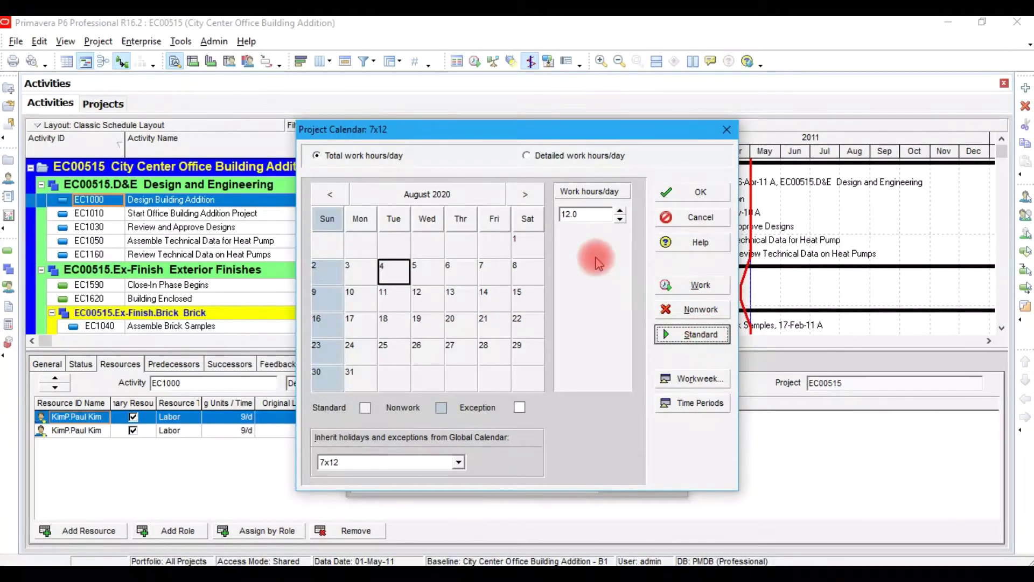
Try marking 12:00 to 13:00 as nonwork in the detailed hours of 4 August 2020, and restore the day's standard hours
click(558, 162)
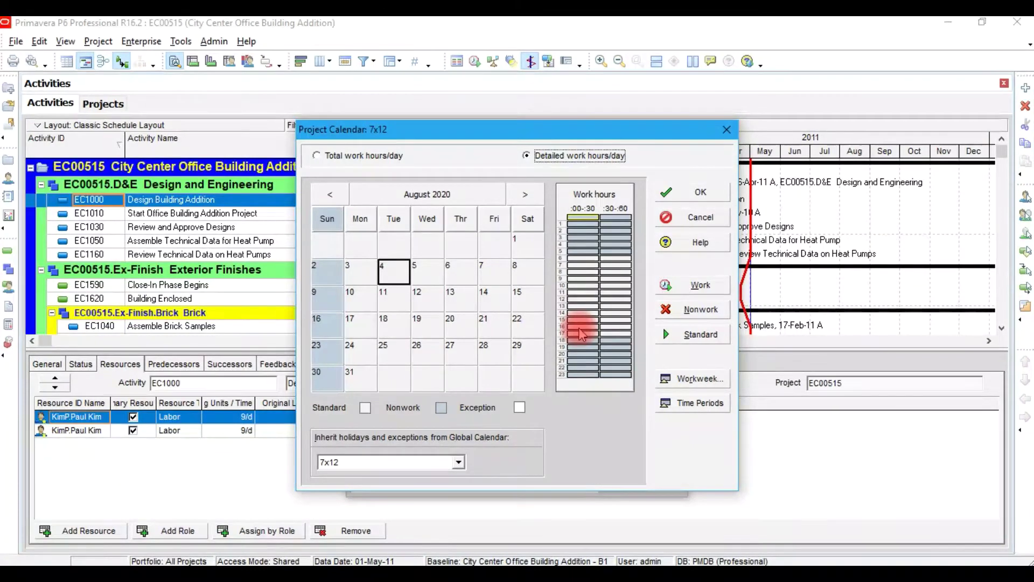
click(585, 299)
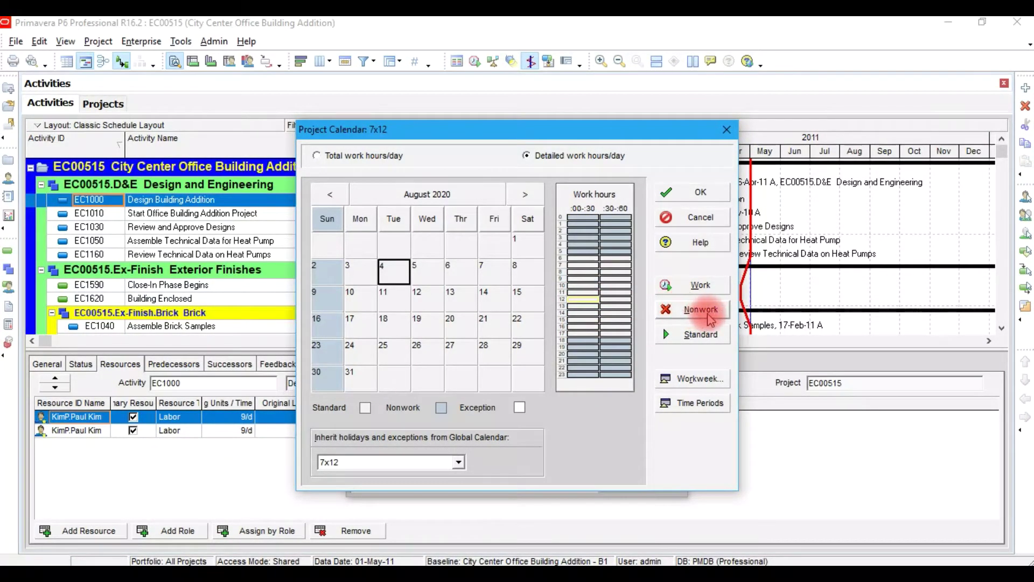
click(698, 310)
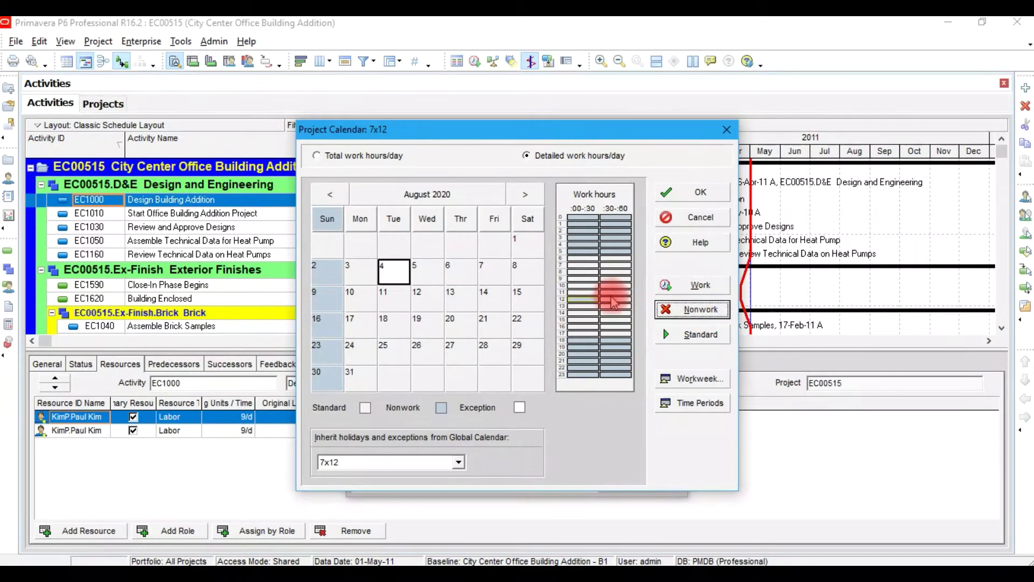
click(615, 300)
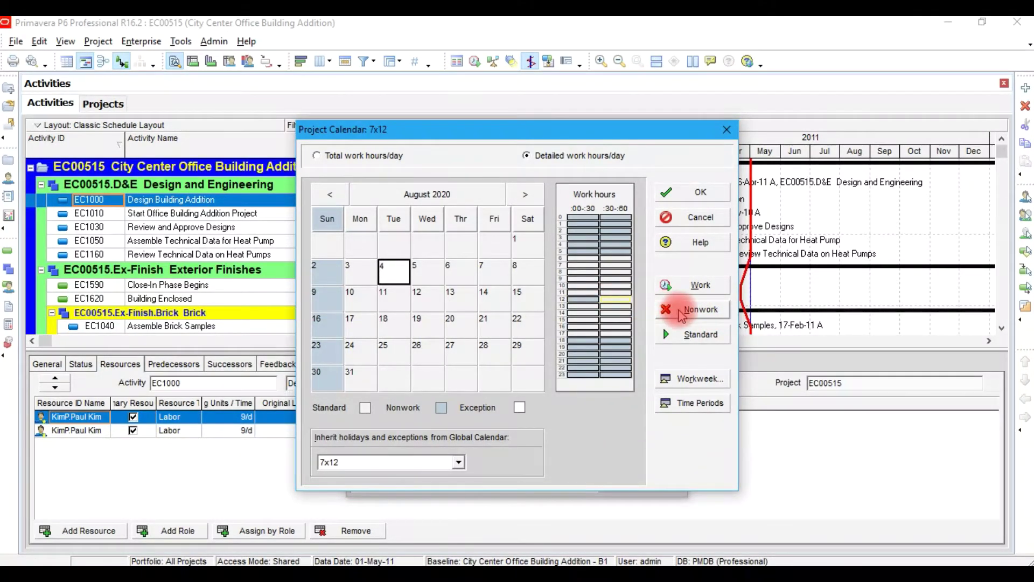
click(681, 314)
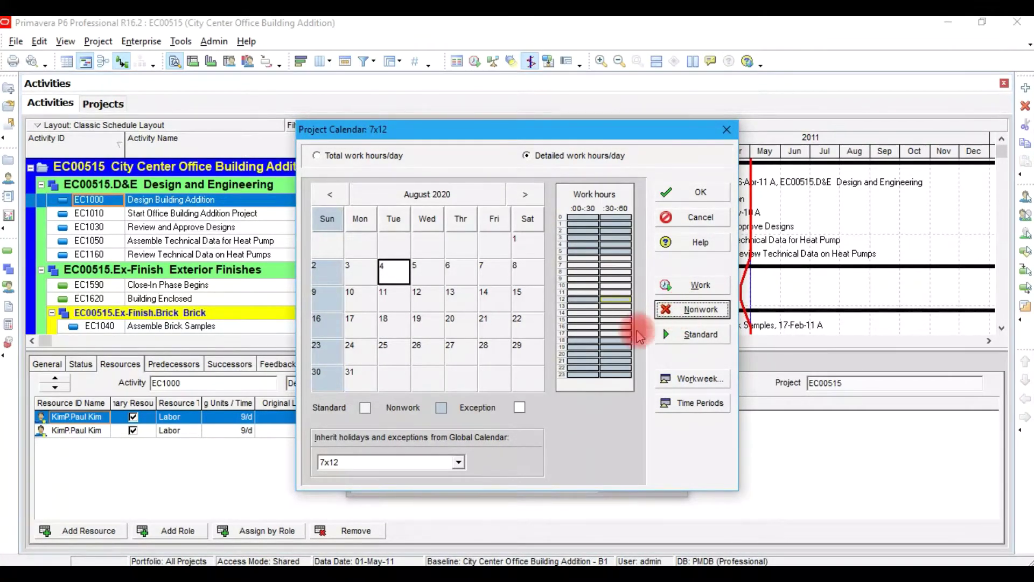
click(698, 337)
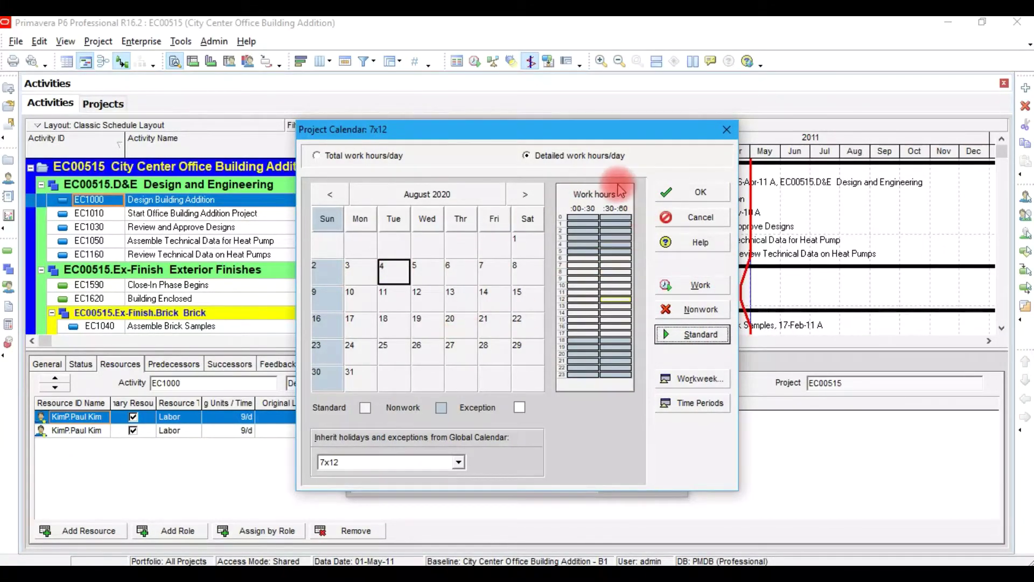
Examine the detailed half-hourly work hours of Friday 21 August 2020 and recheck the calendar's hours per time period
click(469, 272)
click(487, 273)
click(498, 330)
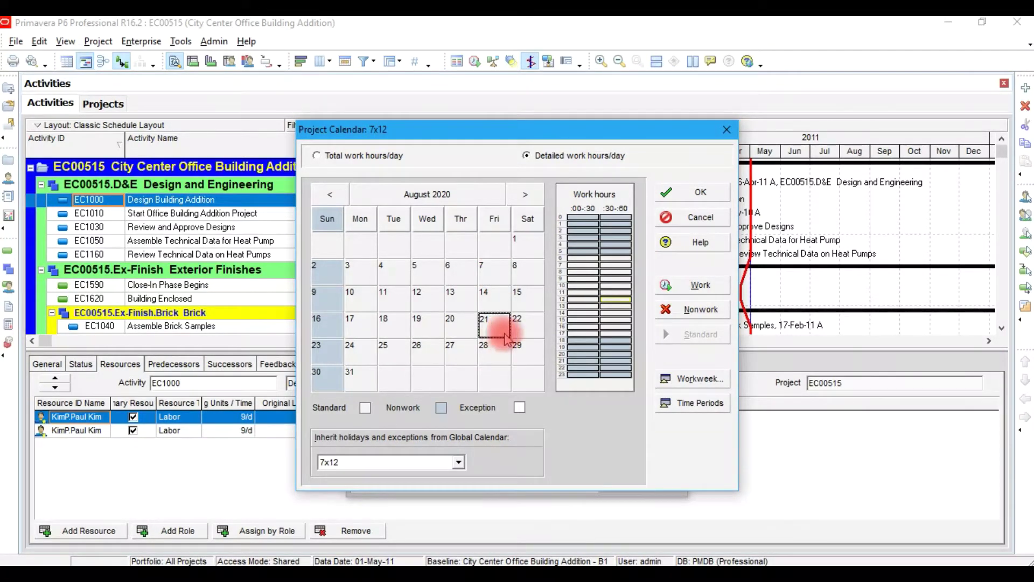
click(575, 321)
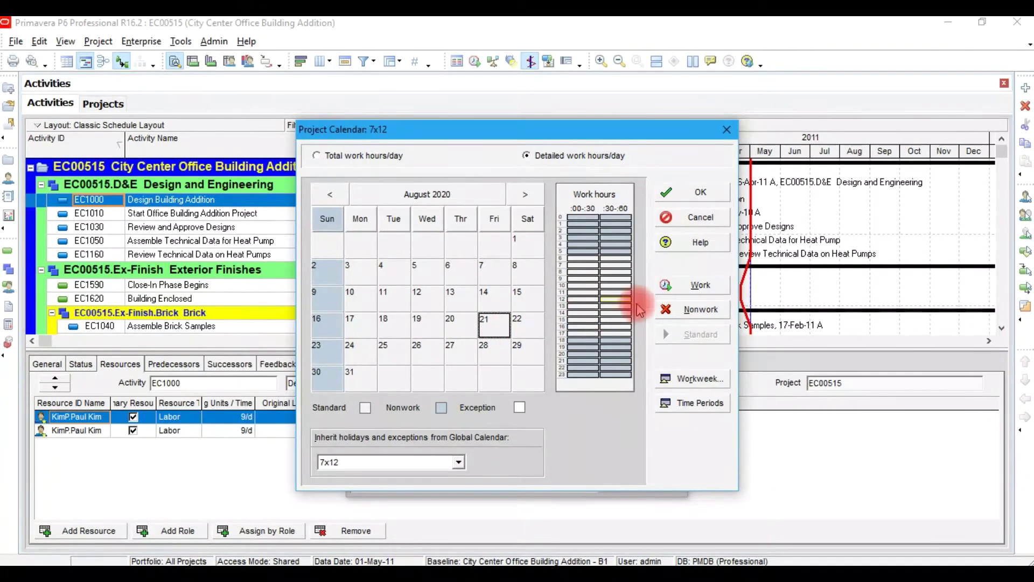
click(614, 320)
click(612, 289)
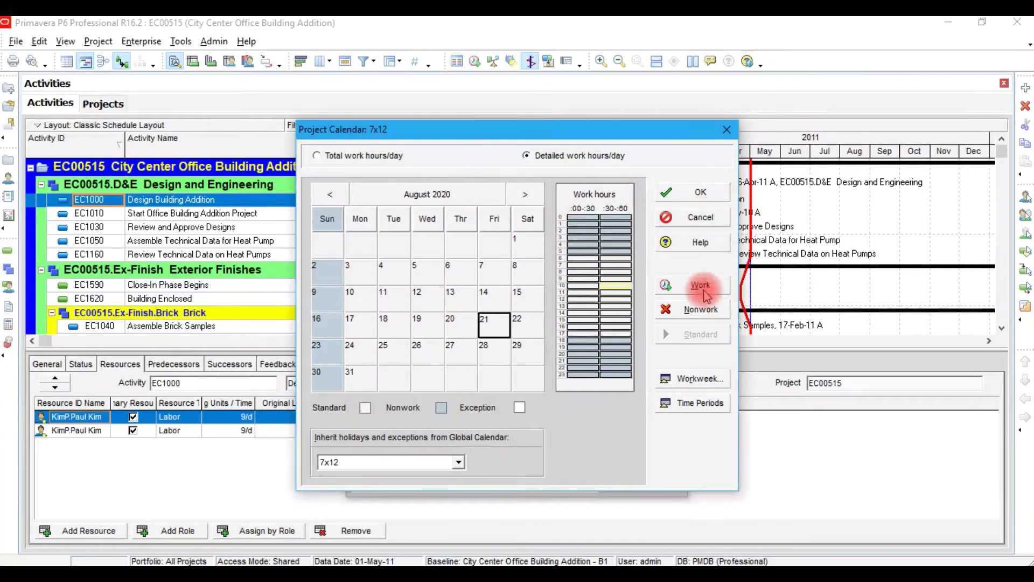
click(697, 403)
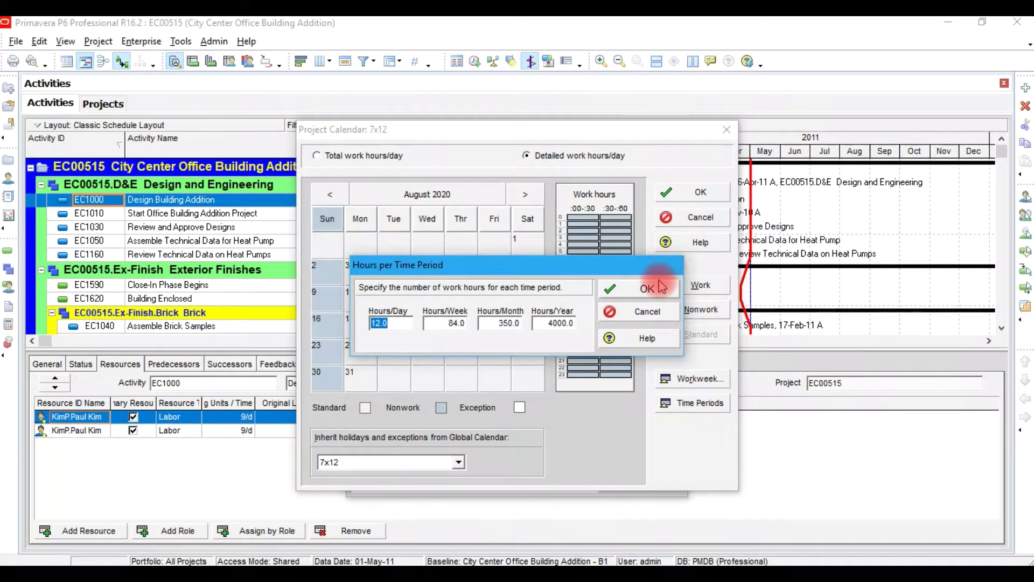
click(648, 287)
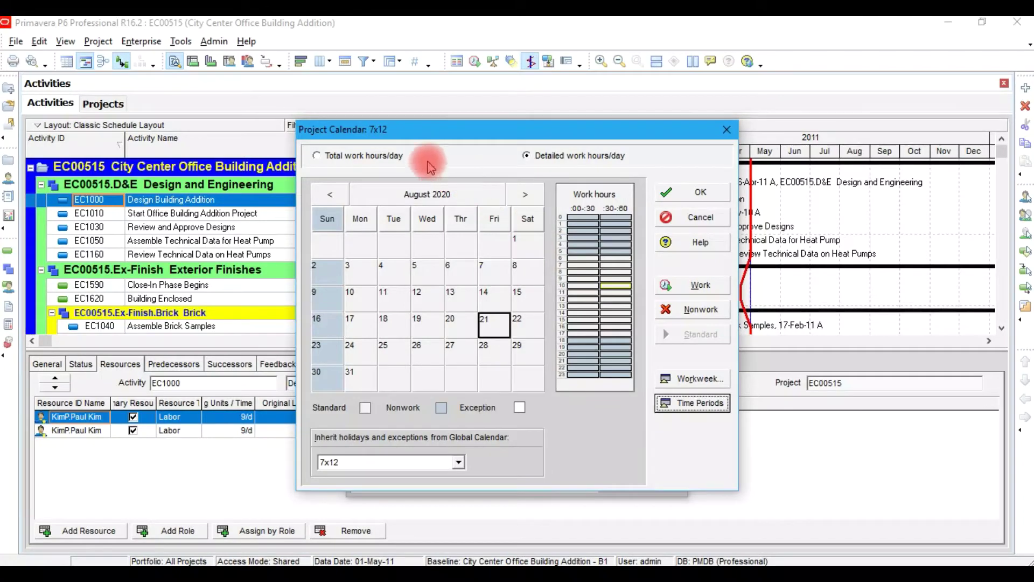
Switch the 7x12 project calendar to total work hours per day, accept its settings and close the calendar list
click(377, 157)
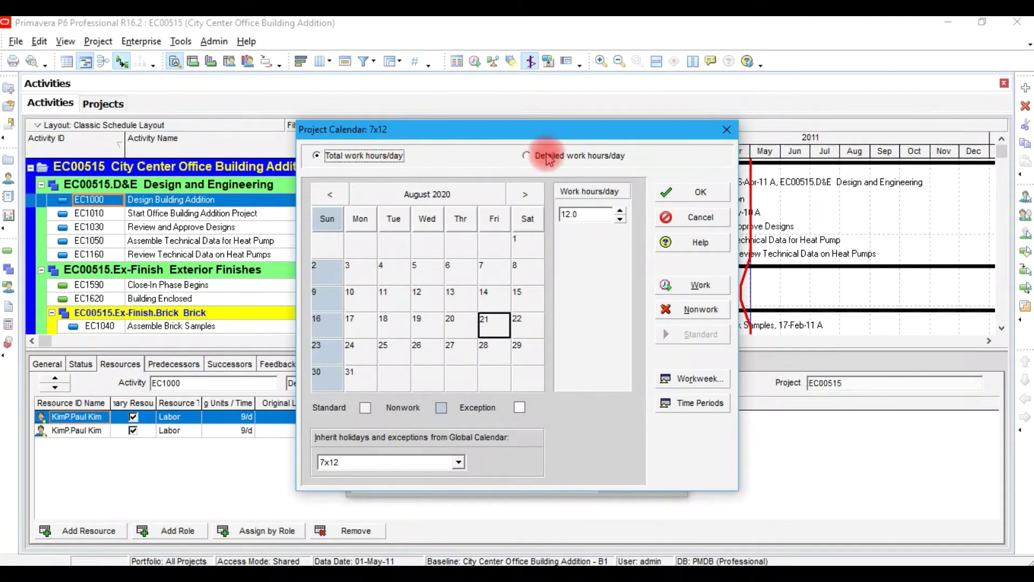
click(678, 192)
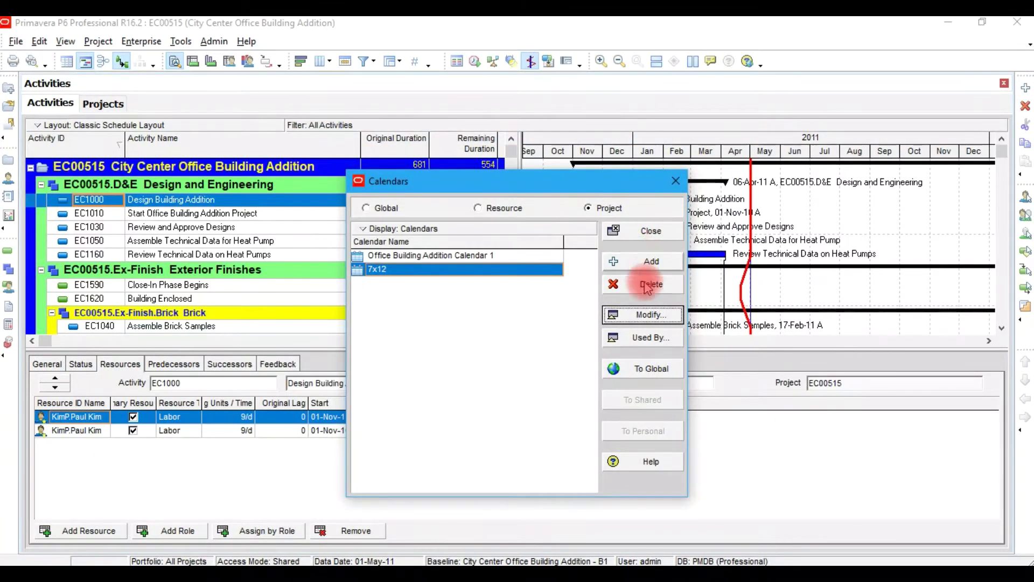
click(661, 230)
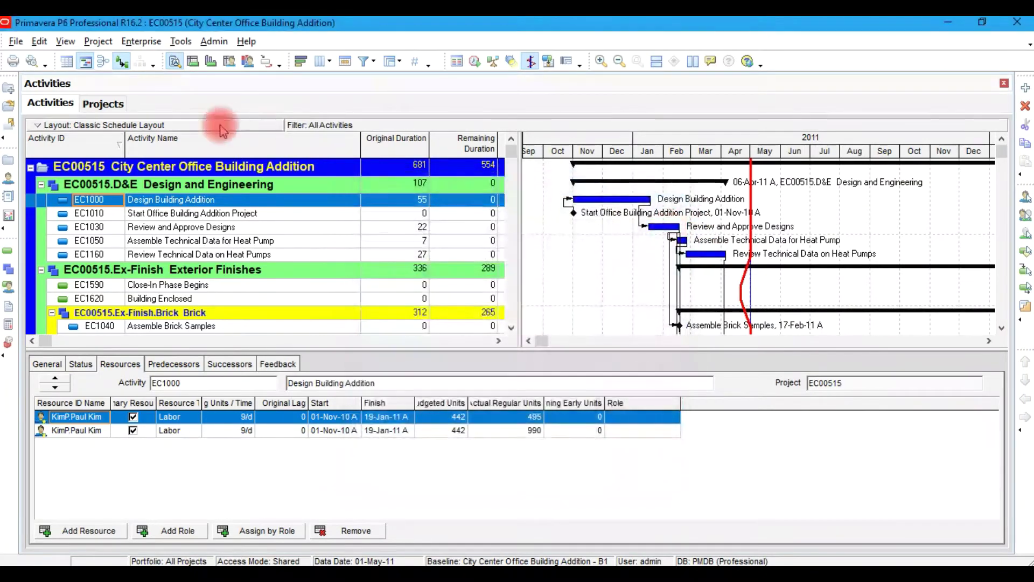
Try to assign the global 7x12 calendar to the Start Office Building Addition Project activity
click(229, 213)
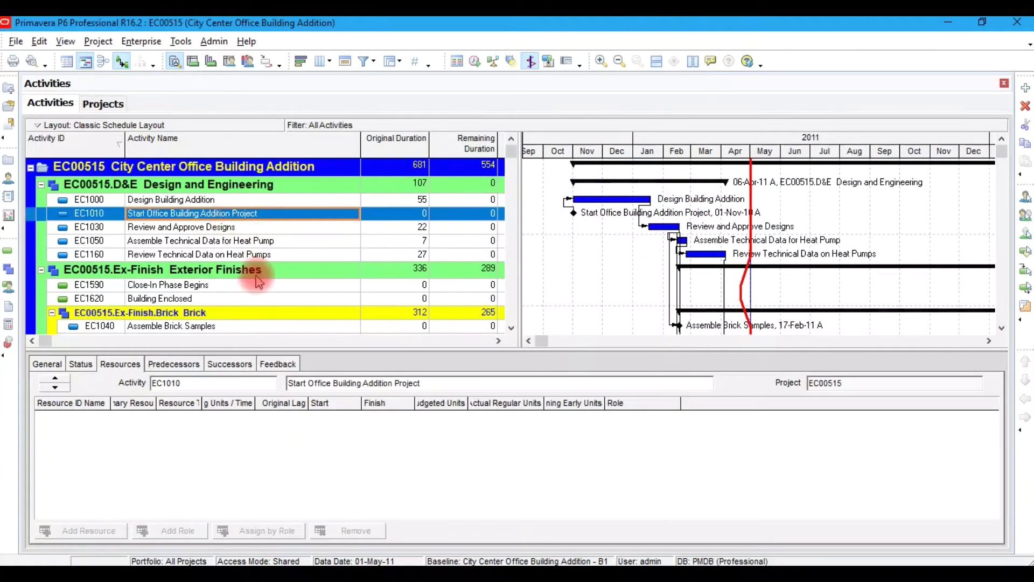
click(54, 366)
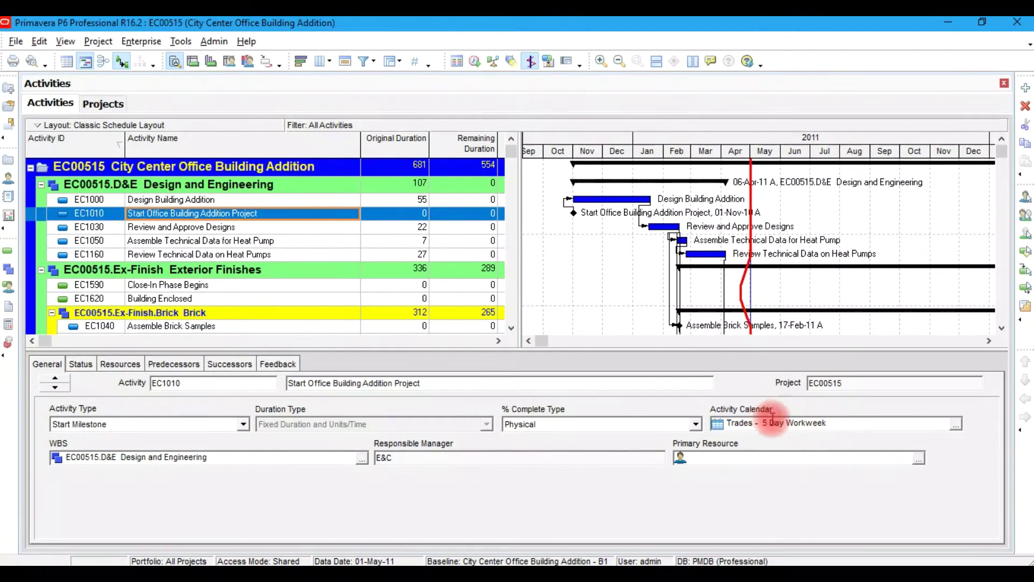
click(952, 425)
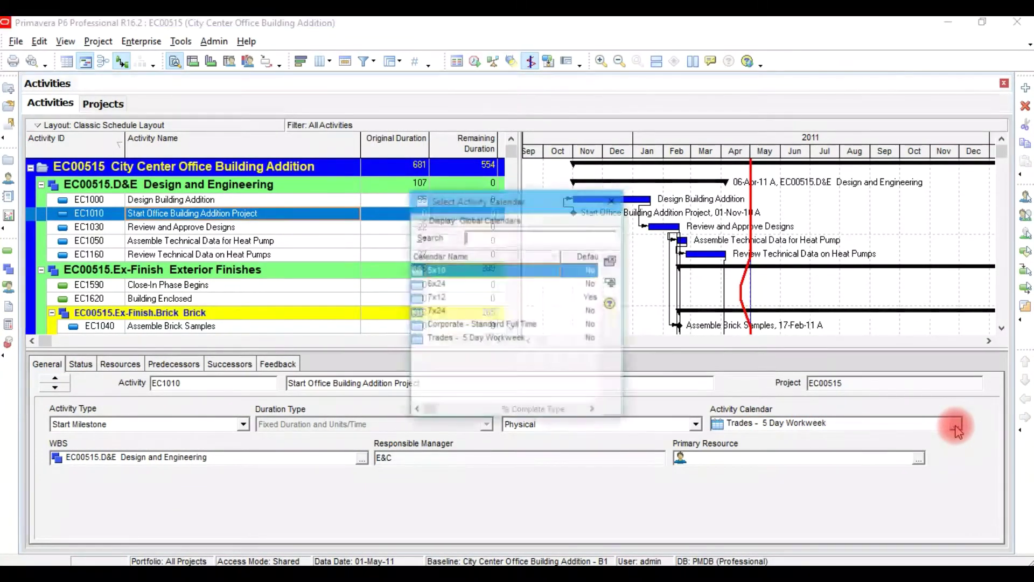
click(442, 299)
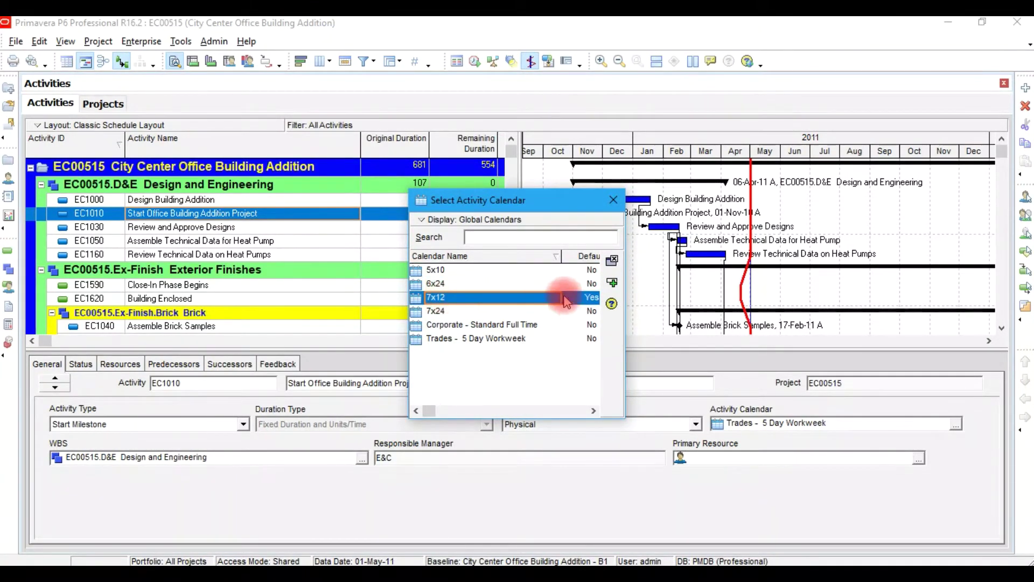
click(612, 282)
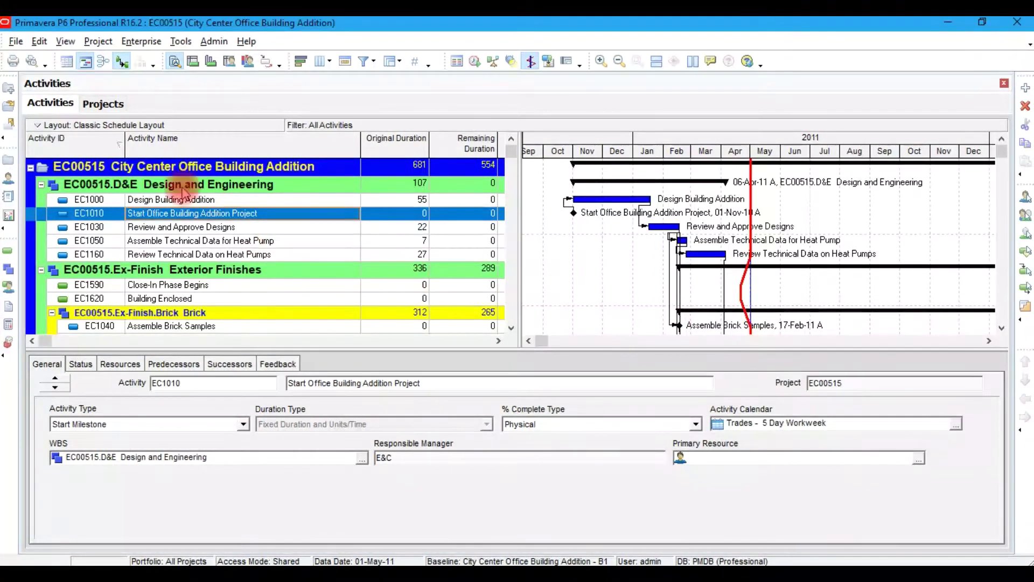
Examine the general details of the Review and Approve Designs activity and of the Structure element in the project's WBS
click(88, 188)
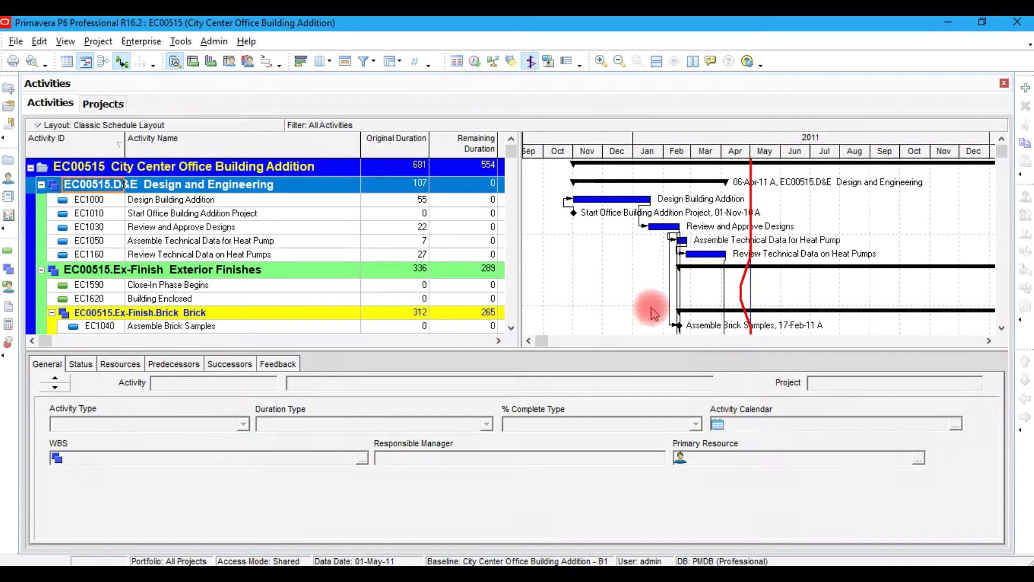
click(148, 228)
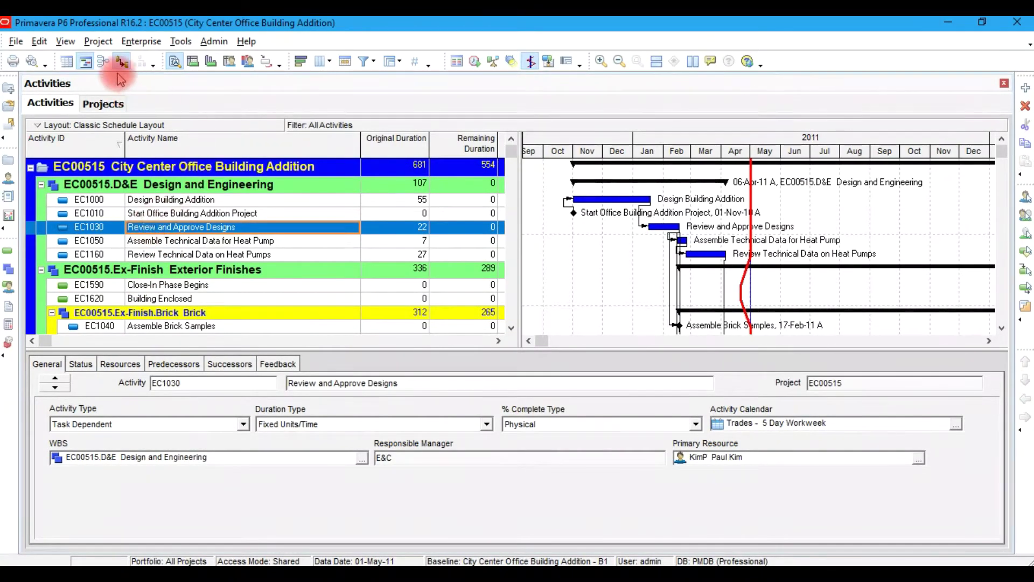
click(94, 46)
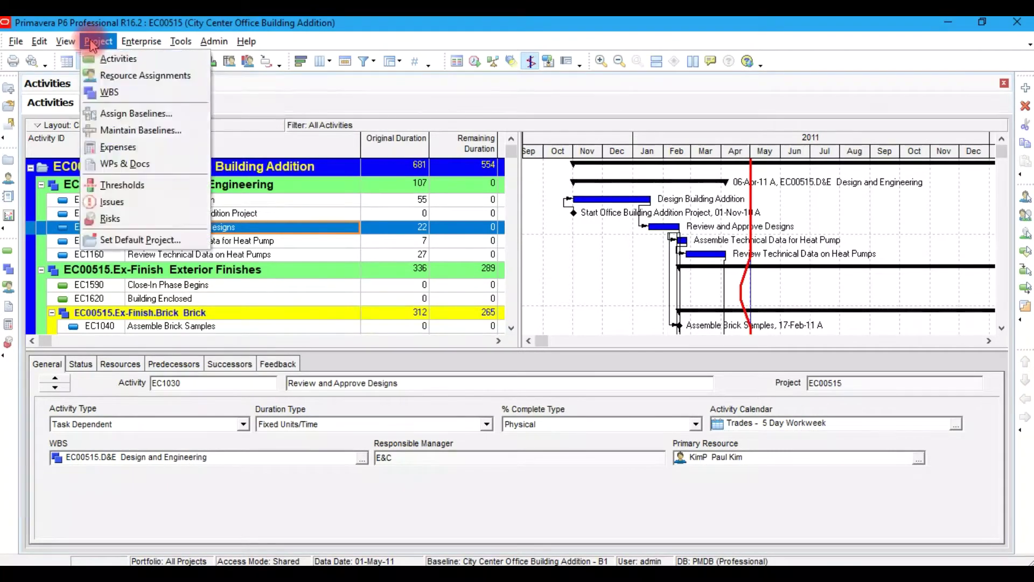
click(116, 88)
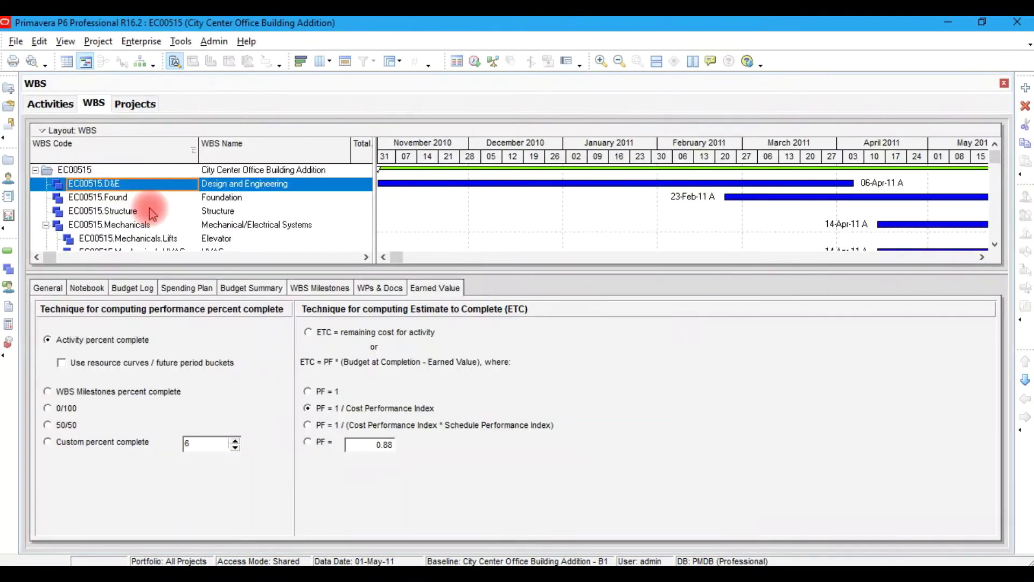
click(141, 211)
click(53, 288)
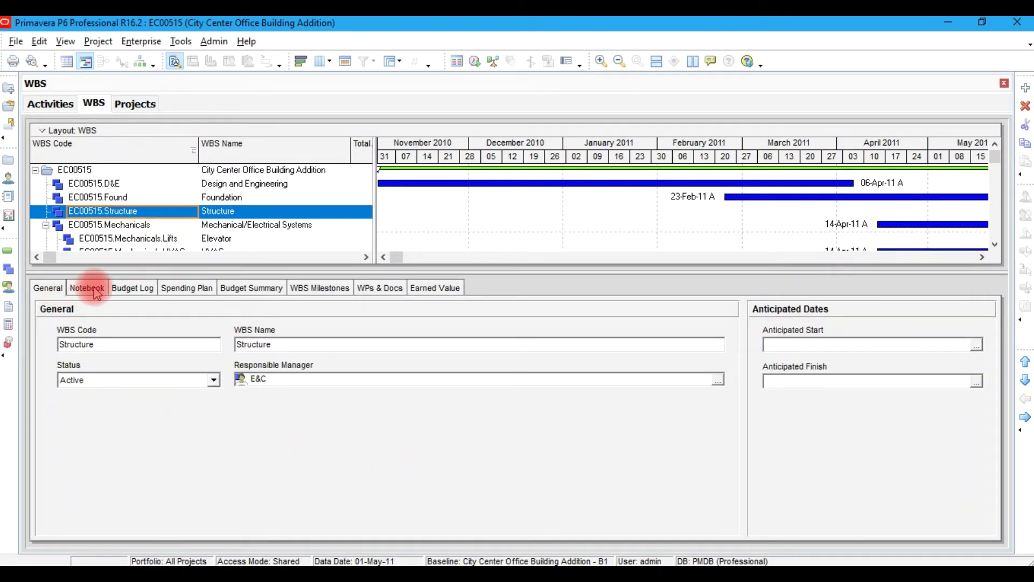
Return to the activities and review the resource assignment and general details of Review and Approve Designs
click(50, 104)
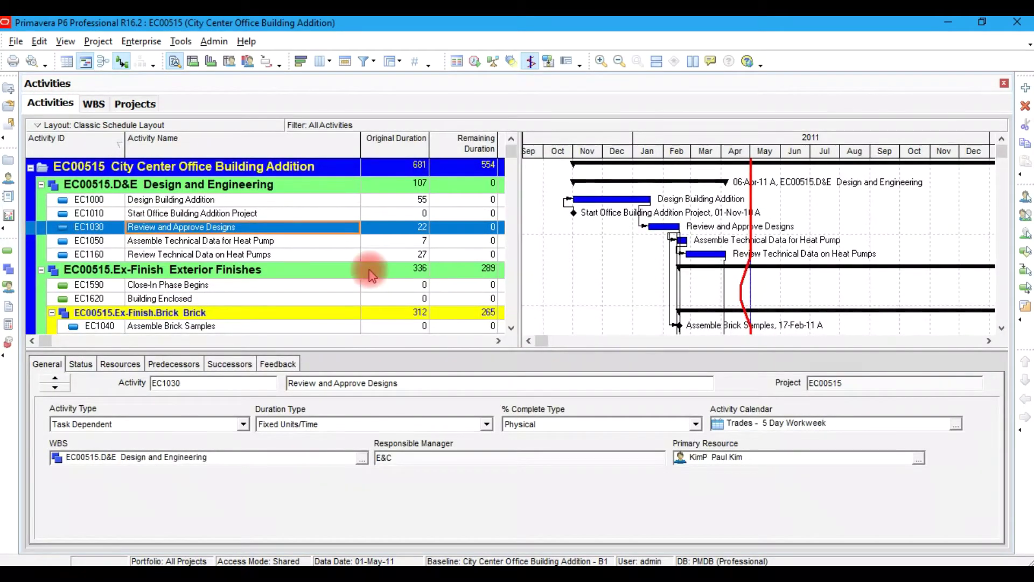
click(266, 241)
click(290, 228)
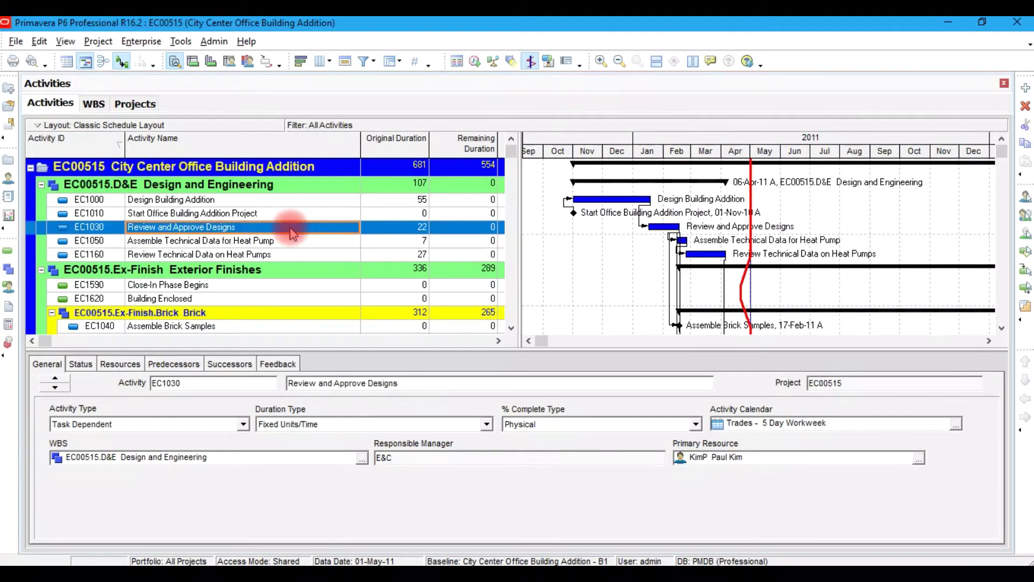
click(197, 189)
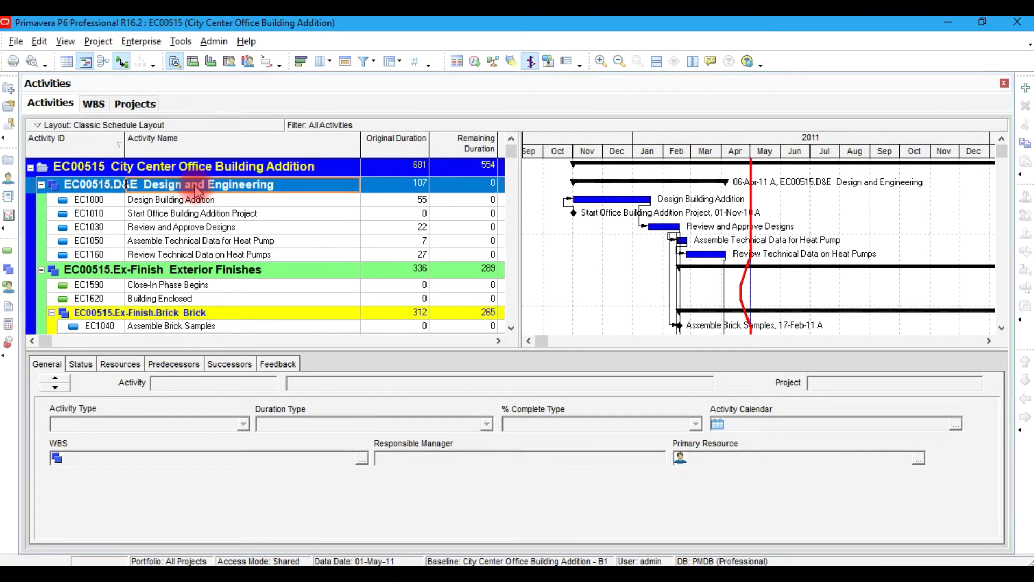
click(199, 229)
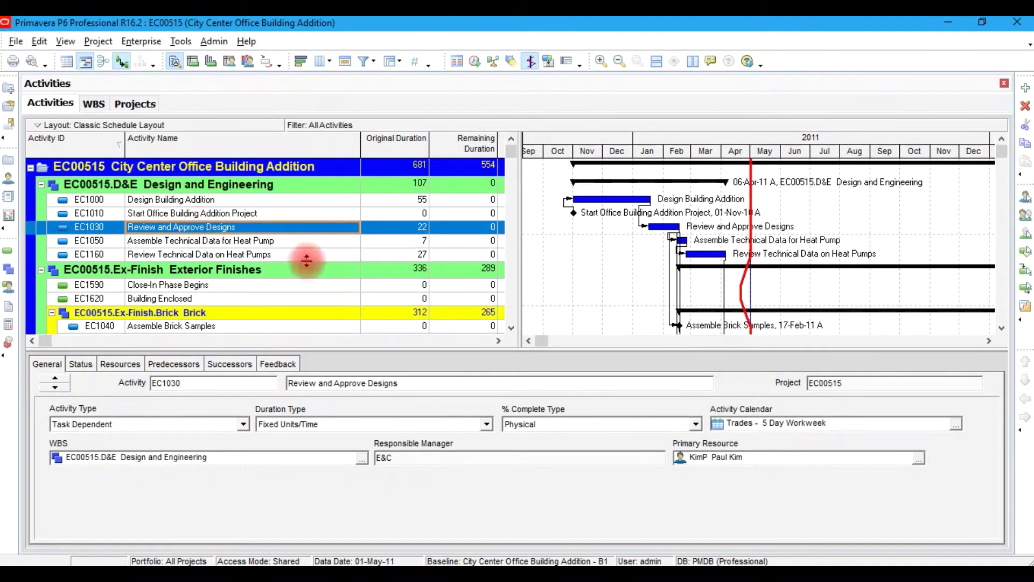
click(118, 366)
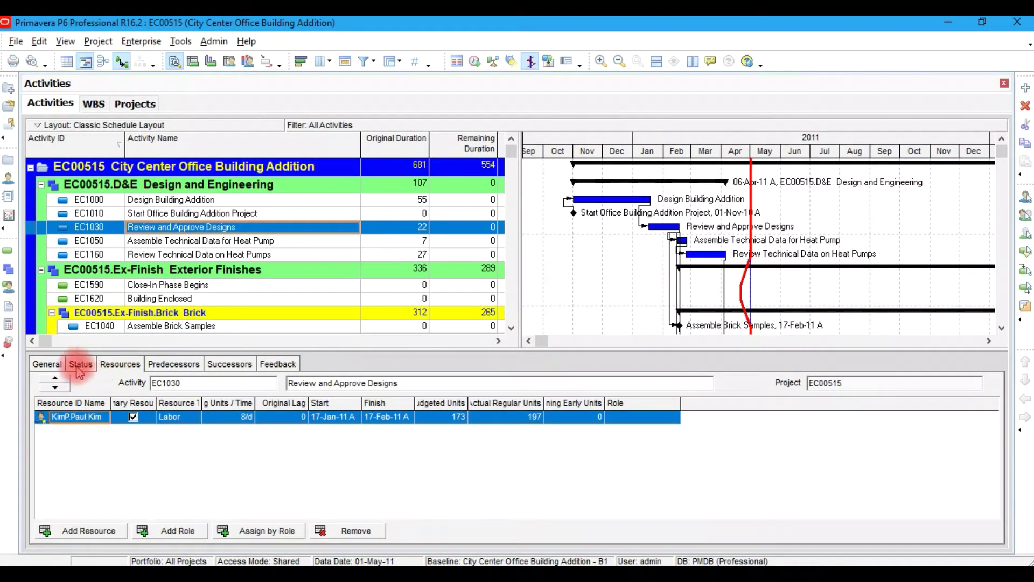
click(48, 365)
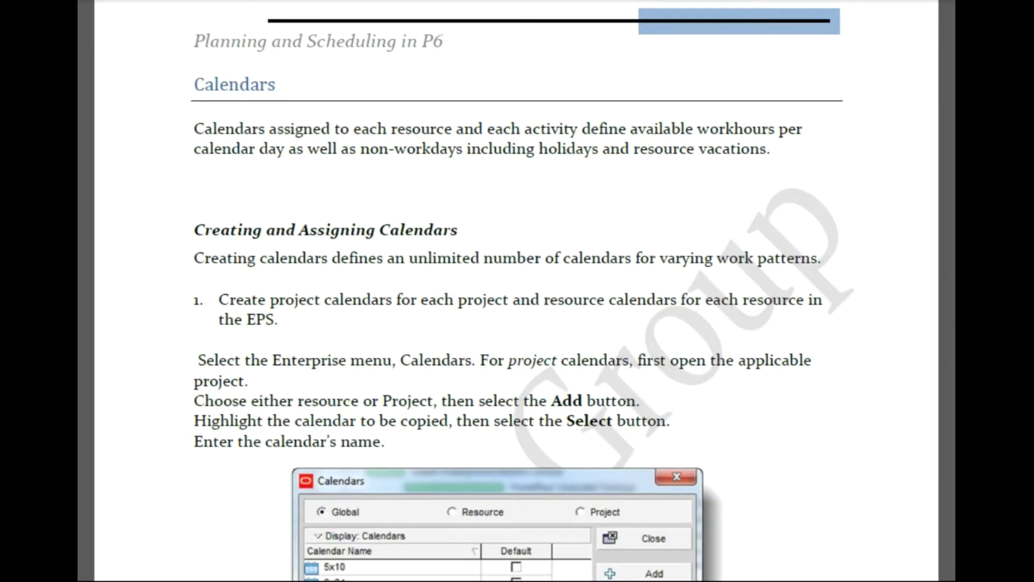
Read the training manual's Calendars section on creating, assigning, scheduling with and deleting calendars, including the project calendar exercise
scroll(517, 291, down, 8)
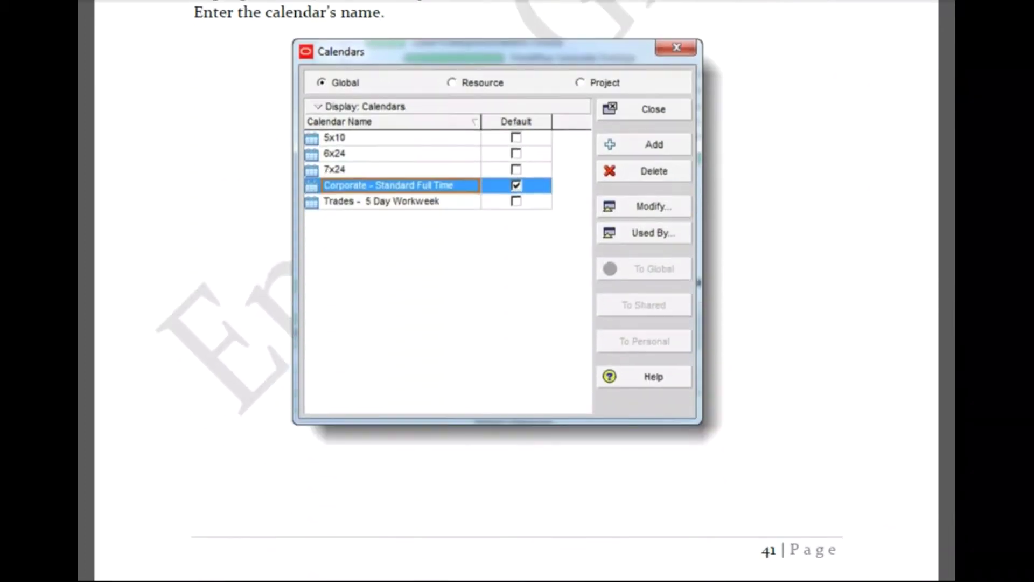
scroll(517, 291, down, 10)
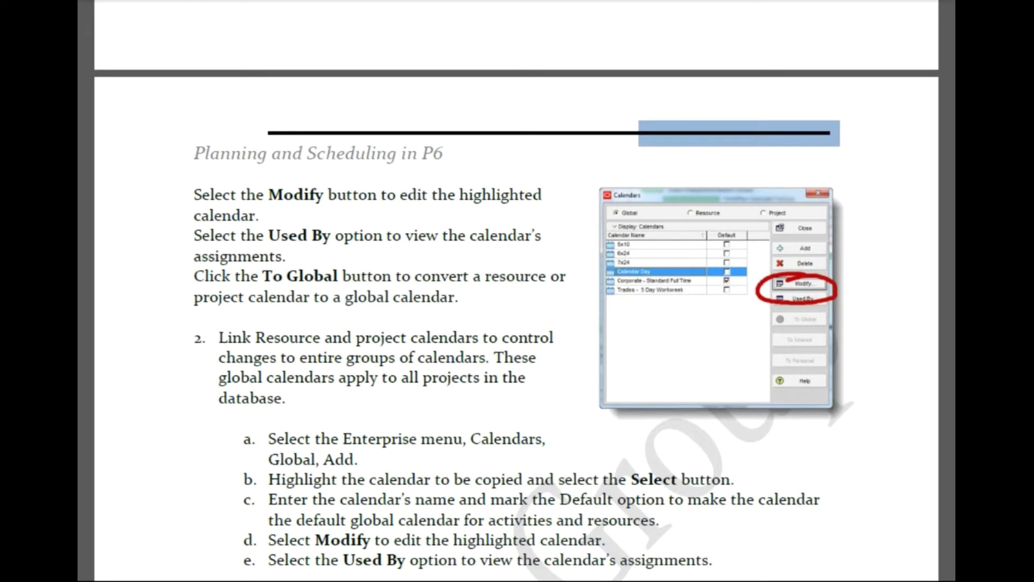
scroll(517, 291, down, 7)
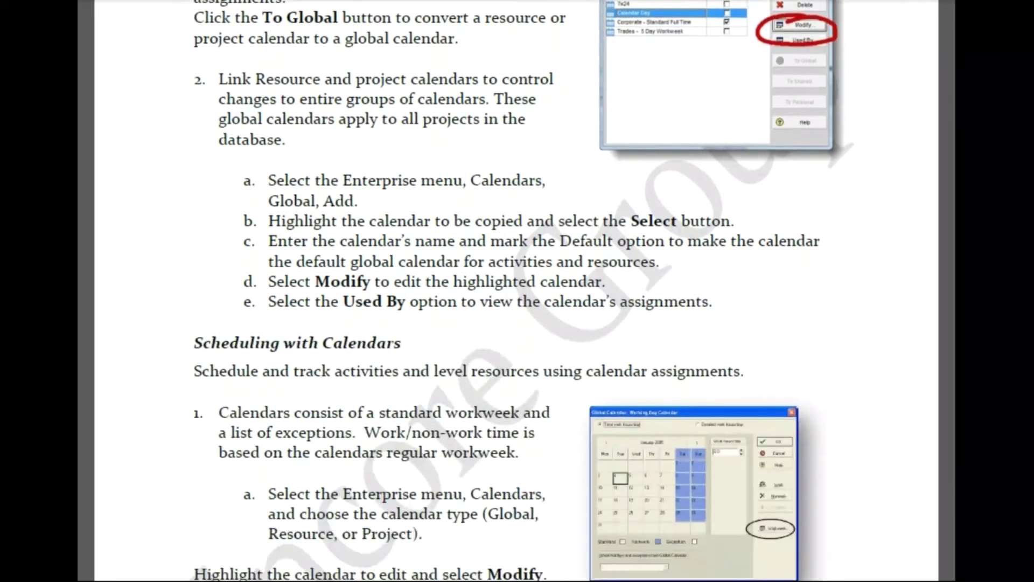
scroll(517, 291, down, 2)
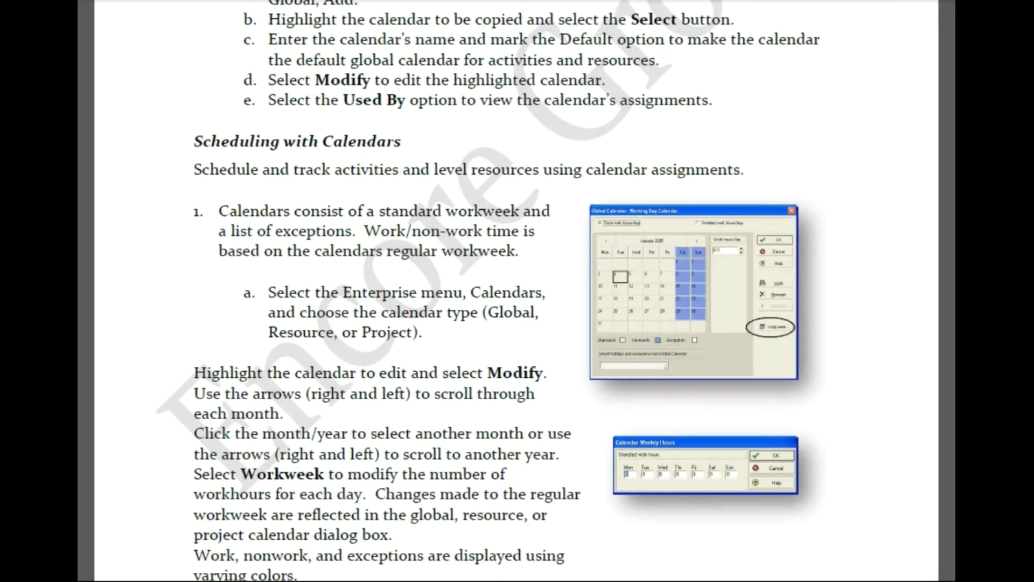
scroll(518, 291, down, 13)
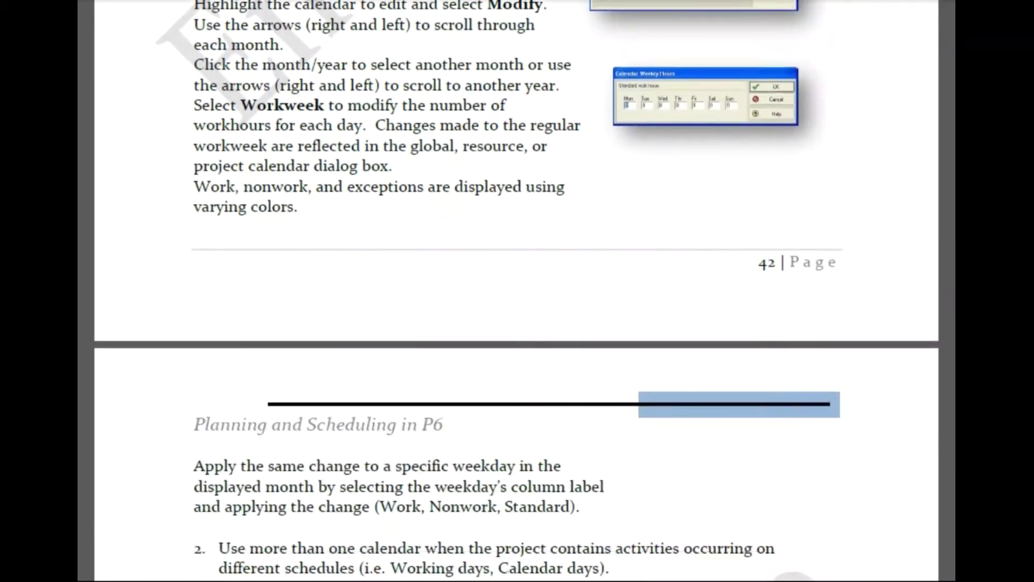
scroll(518, 291, down, 1)
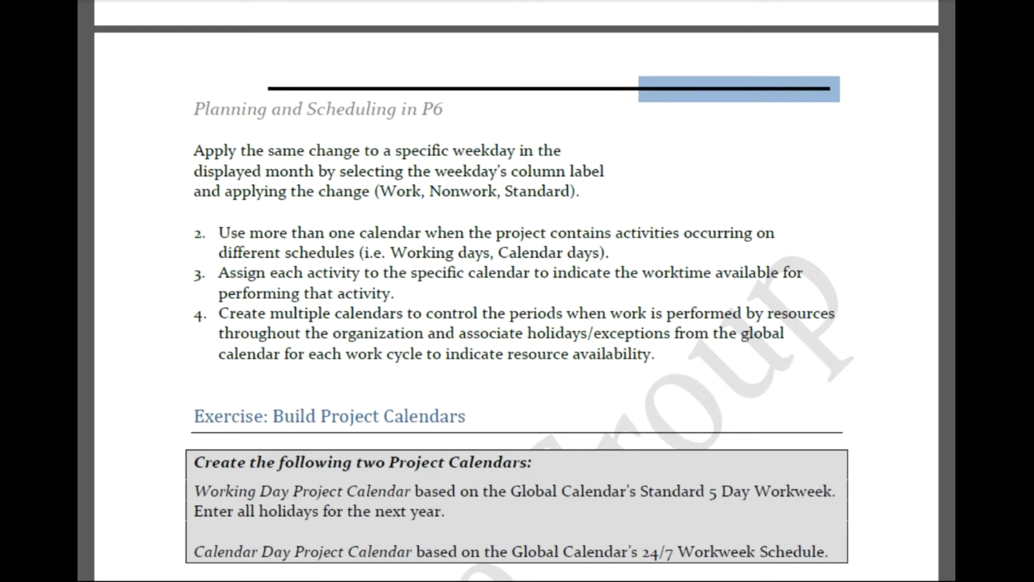
scroll(517, 291, down, 10)
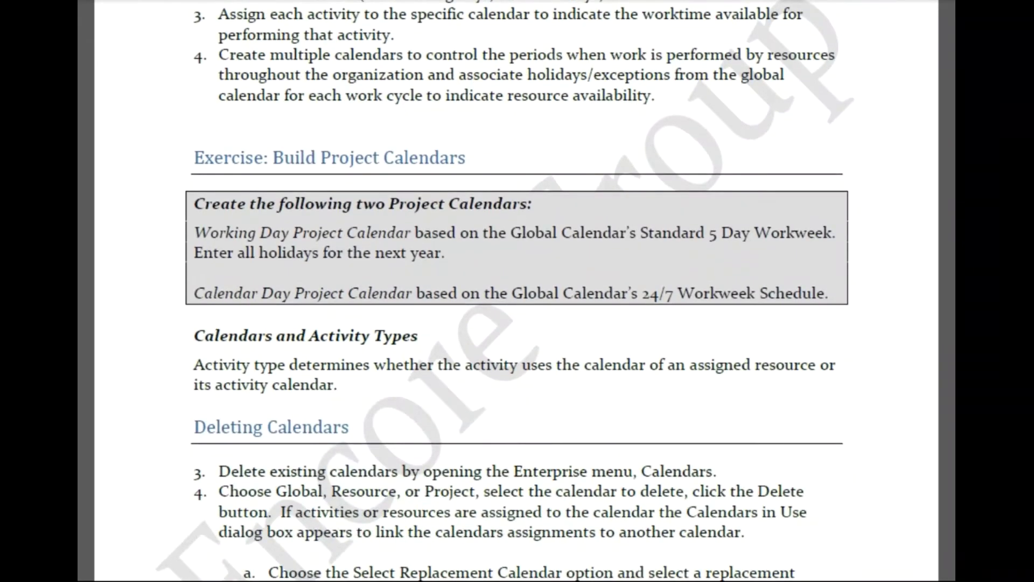
scroll(517, 291, down, 20)
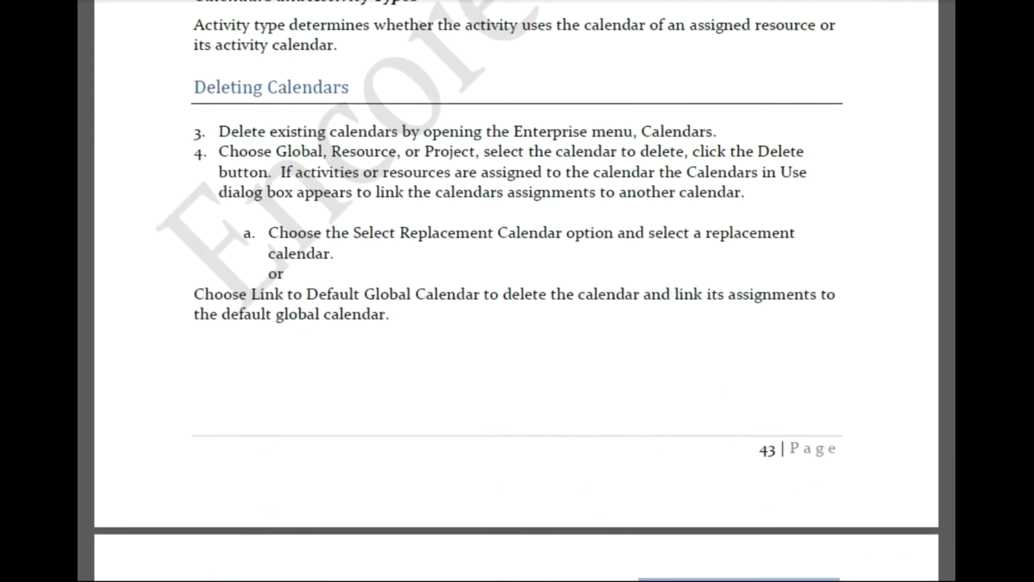
Read the manual's Activities section on what activities are and how to add them to a project
scroll(518, 291, down, 8)
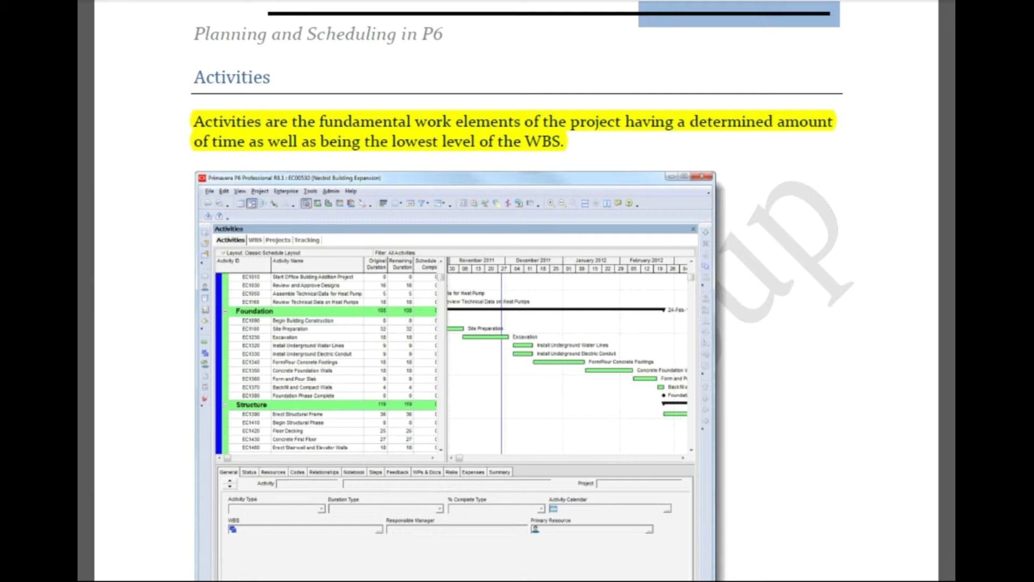
scroll(518, 291, down, 10)
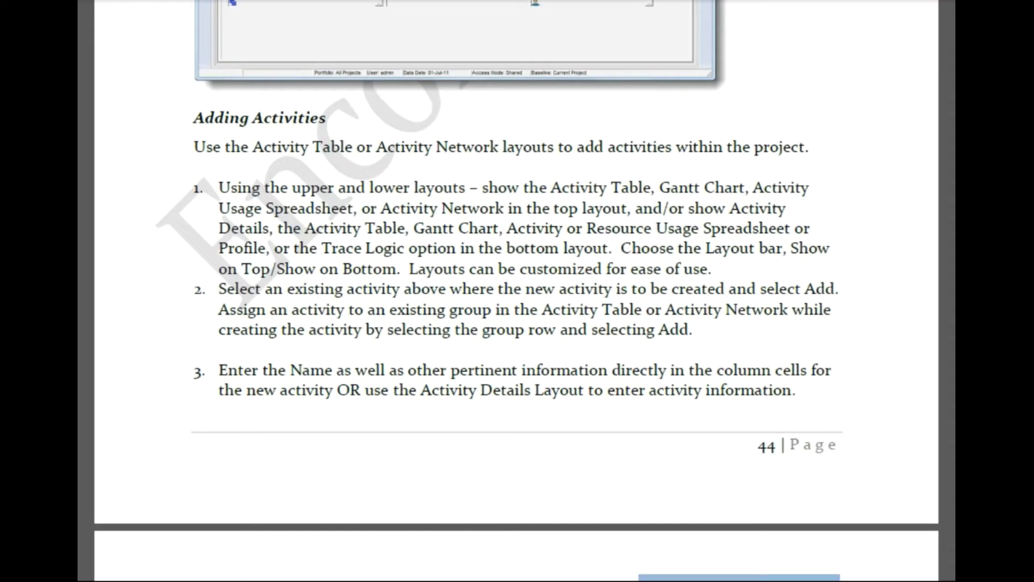
scroll(517, 291, down, 2)
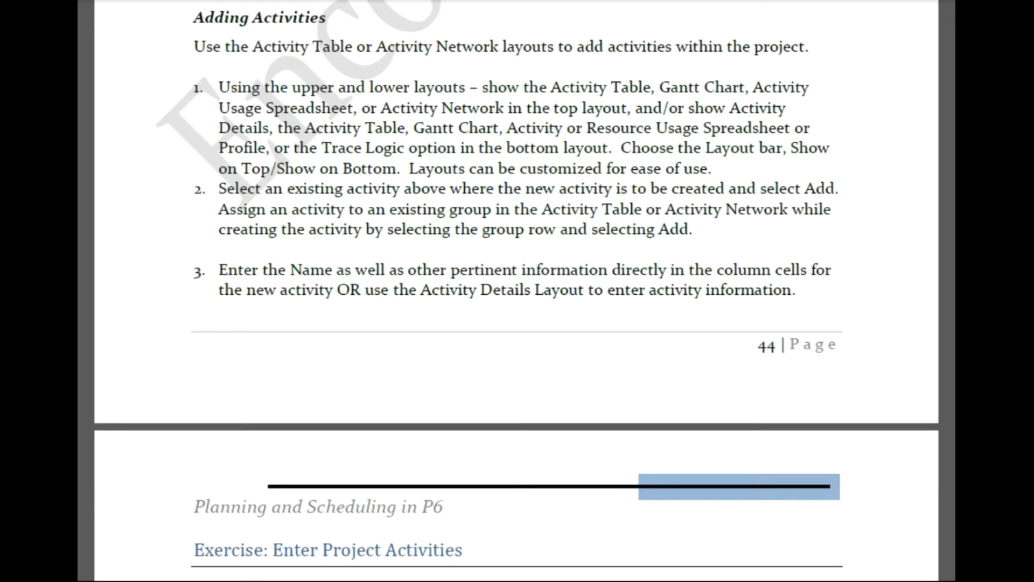
Read the manual's Enter Project Activities exercise, including its table of WBS elements, task descriptions and durations for the New High School Project
scroll(517, 291, down, 7)
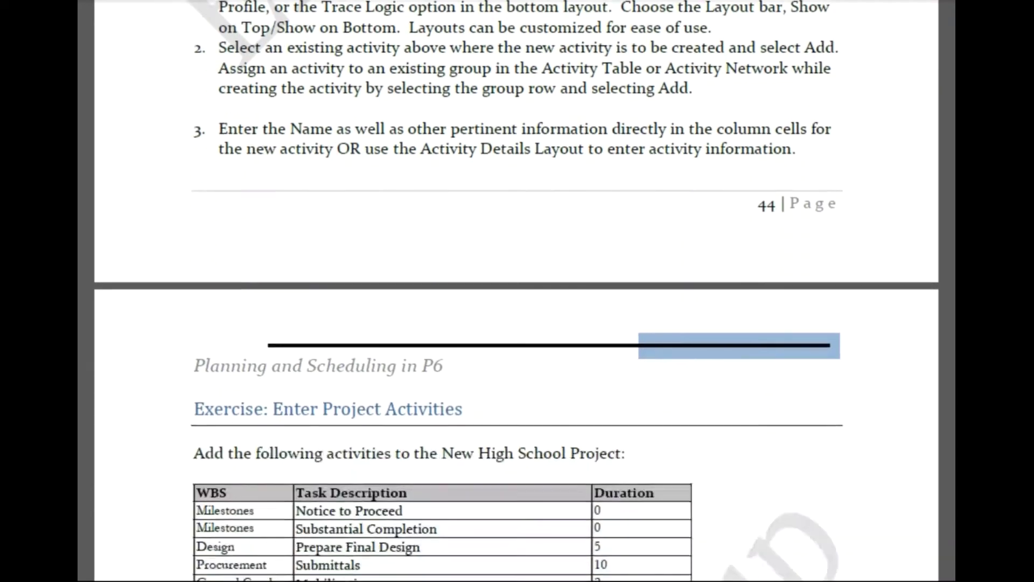
scroll(517, 291, down, 4)
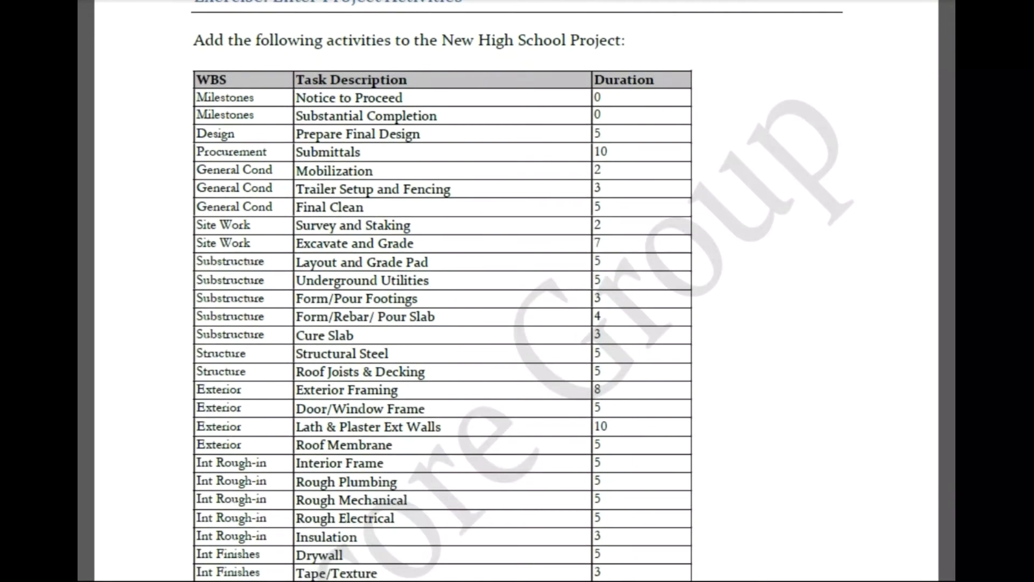
scroll(517, 291, up, 1)
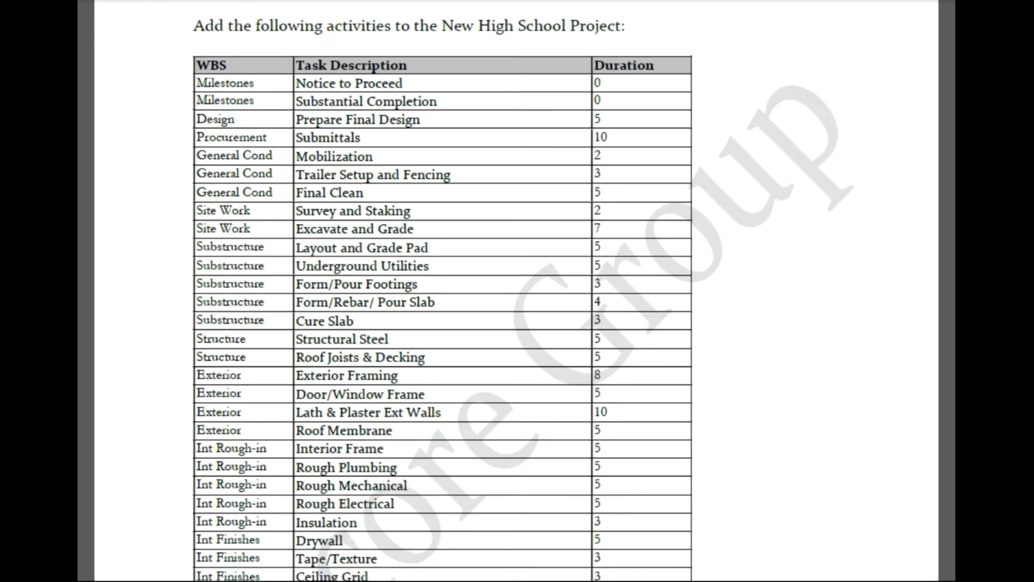
Switch to Primavera P6, close the City Center Office Building Addition activities and show the enterprise's projects
click(813, 534)
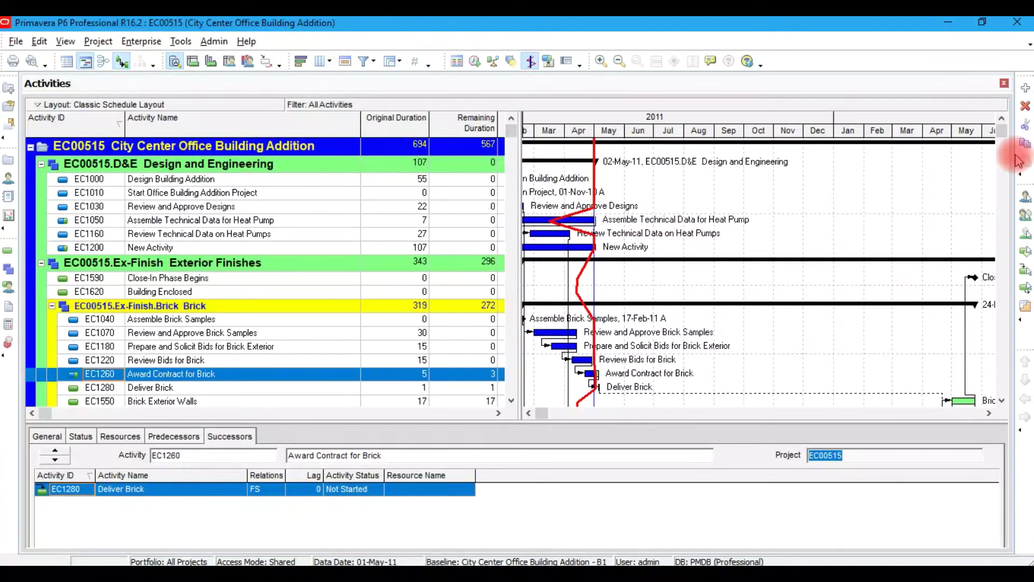
click(1004, 84)
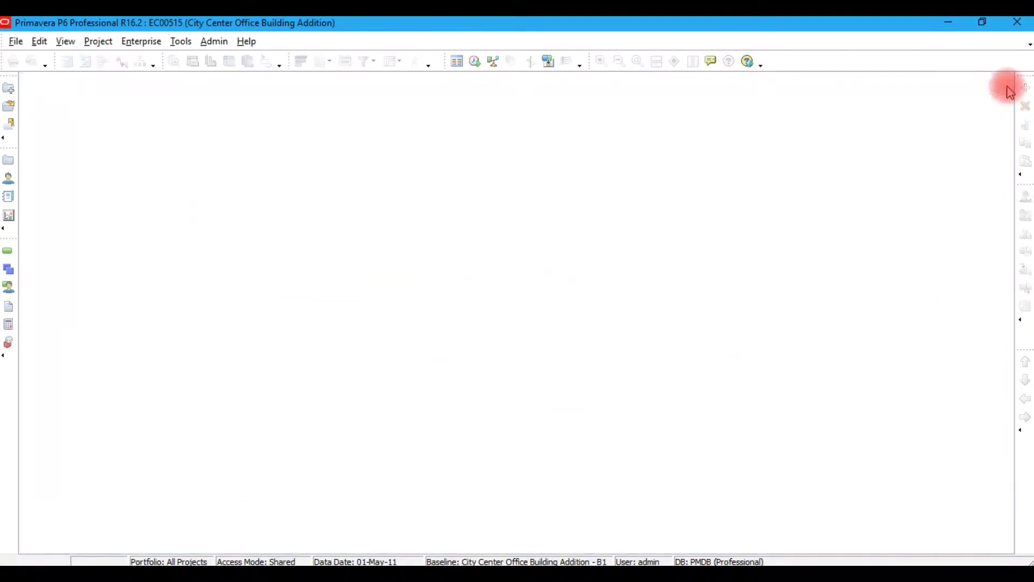
click(139, 43)
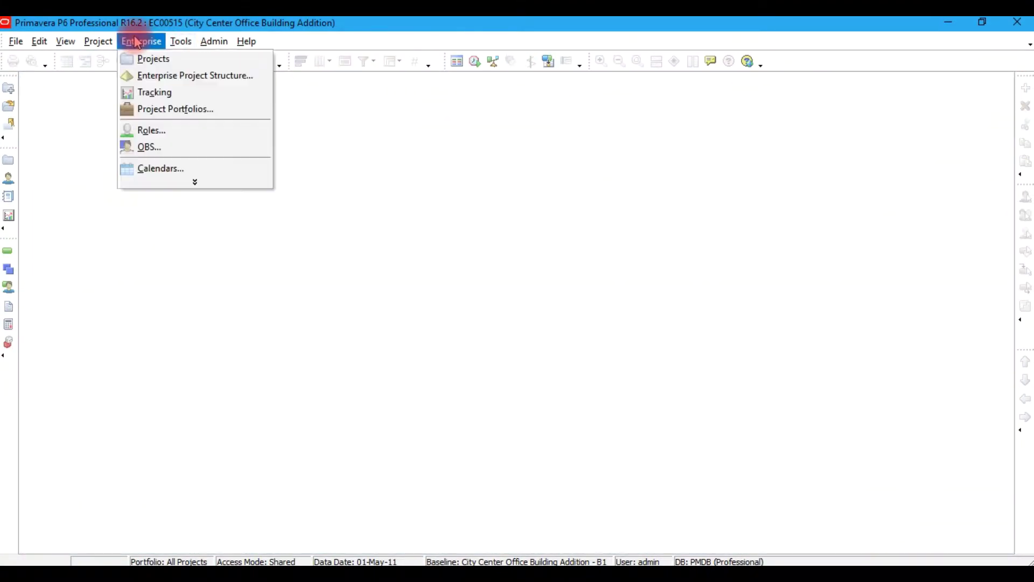
click(148, 61)
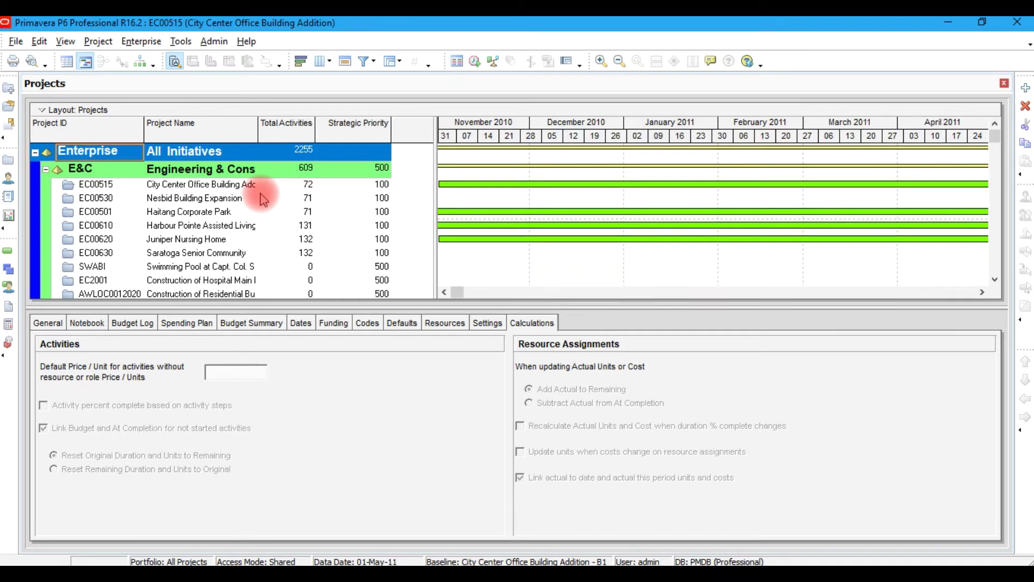
Start a new project under the Engineering & Construction EPS and continue to its naming details
click(186, 172)
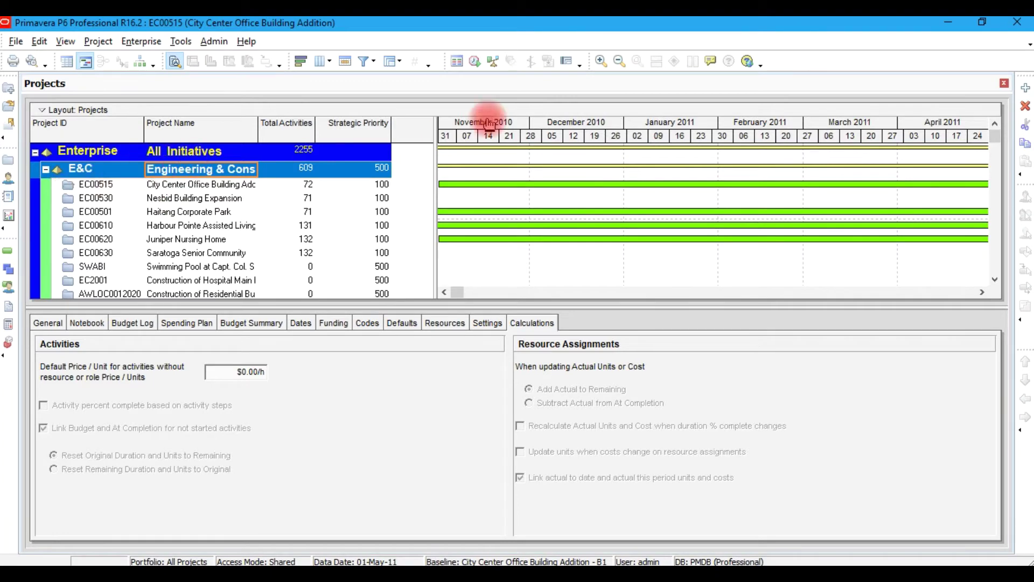
click(1026, 88)
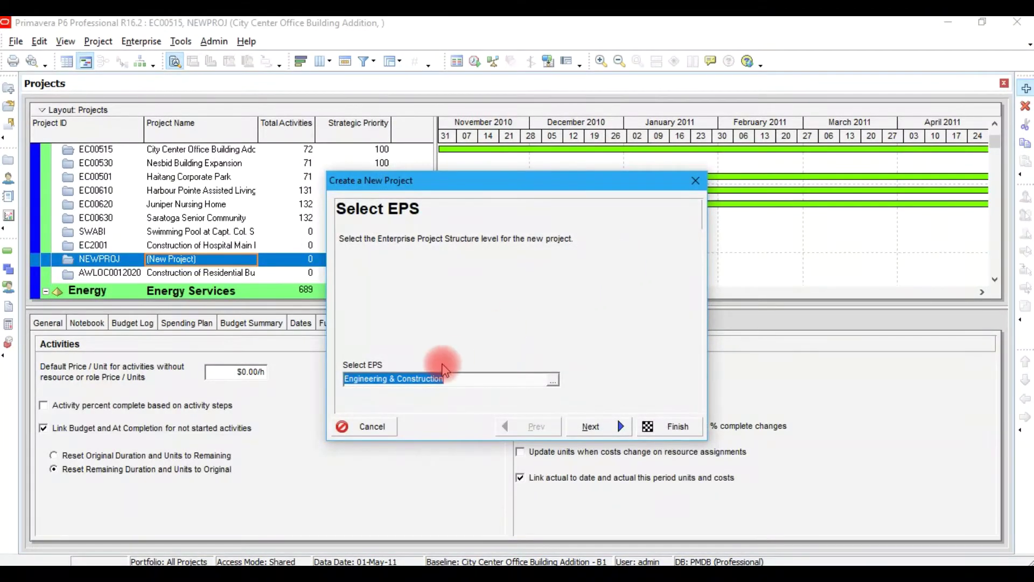
click(591, 427)
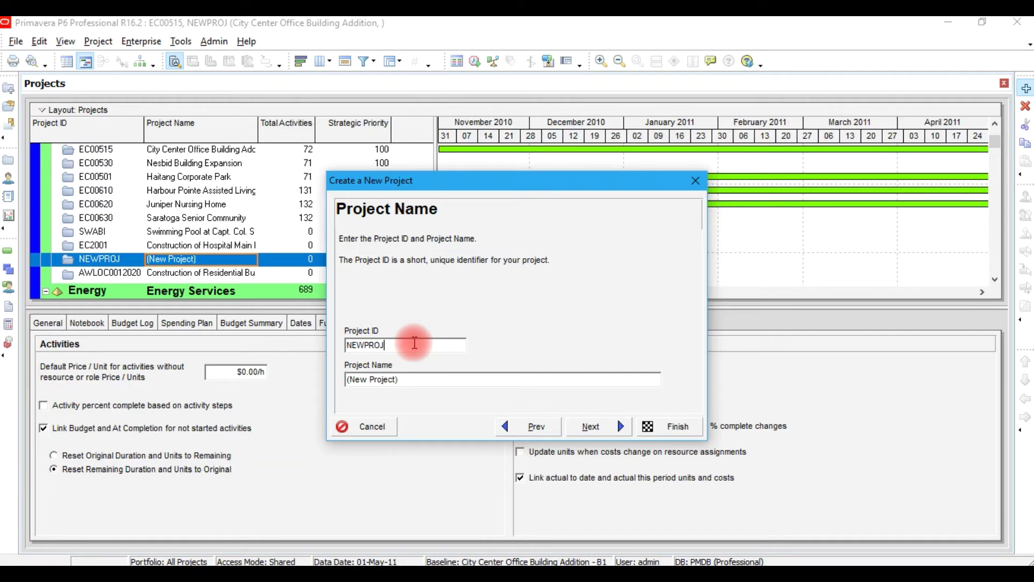
Replace the default project ID with EC00640
key(BackSpace)
key(BackSpace)
key(BackSpace)
key(BackSpace)
key(BackSpace)
key(BackSpace)
key(BackSpace)
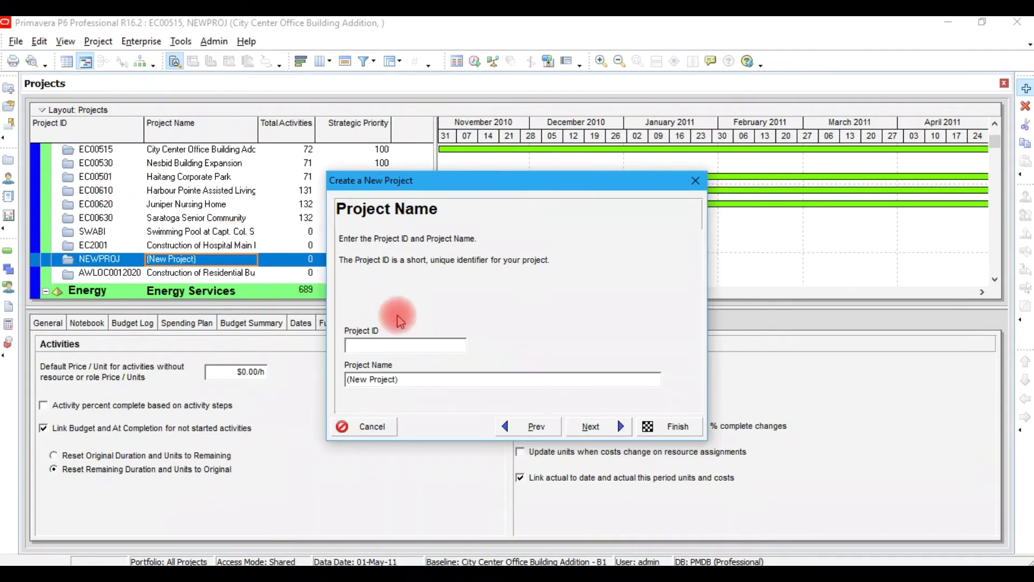
text(E)
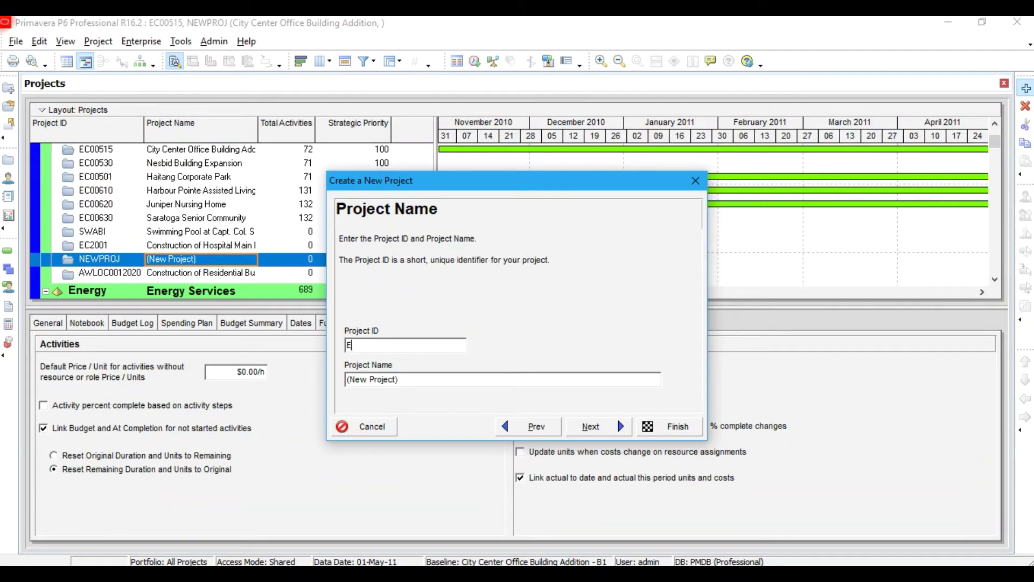
text(C00640)
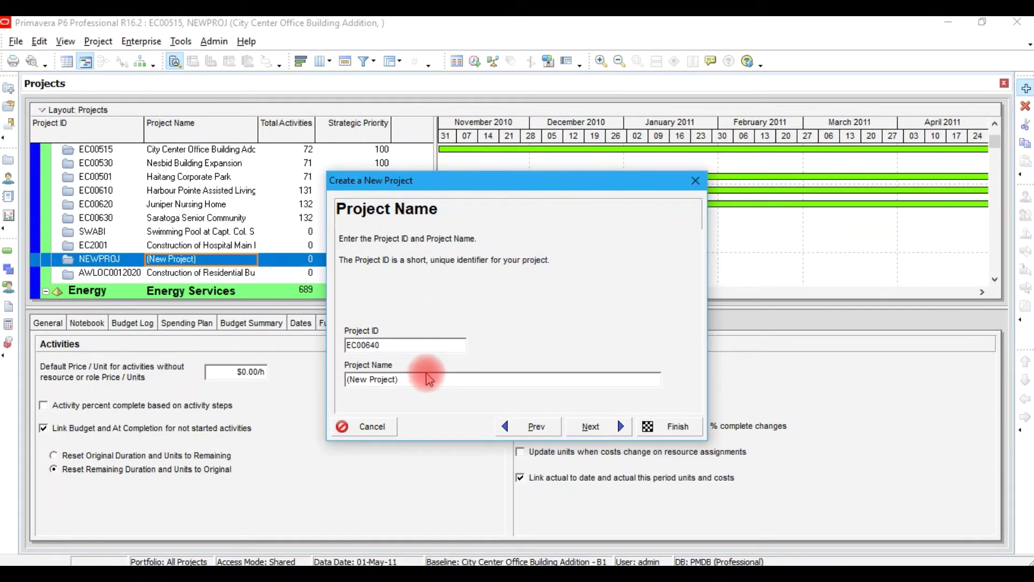
Name the project New High School Project and continue to its start and end dates
click(405, 386)
key(BackSpace)
key(BackSpace)
key(BackSpace)
key(BackSpace)
key(BackSpace)
key(BackSpace)
key(BackSpace)
key(BackSpace)
key(BackSpace)
key(BackSpace)
key(BackSpace)
key(BackSpace)
key(BackSpace)
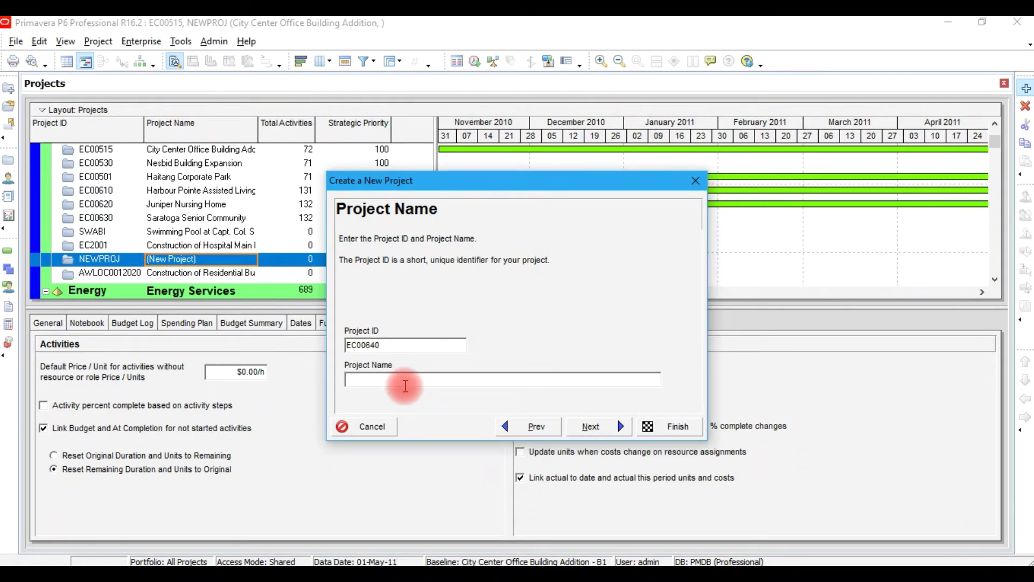
text(New High School P)
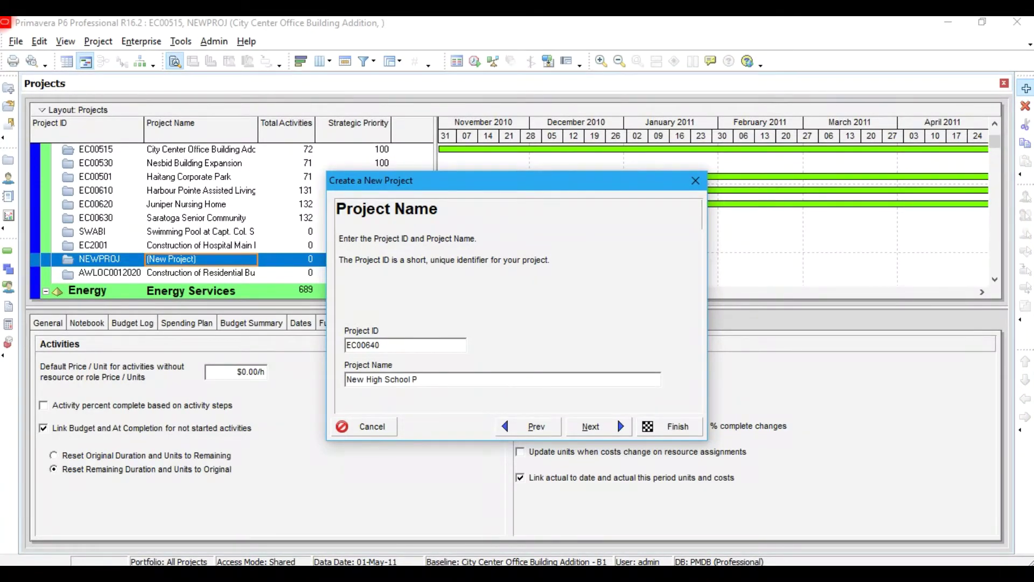
text(roject)
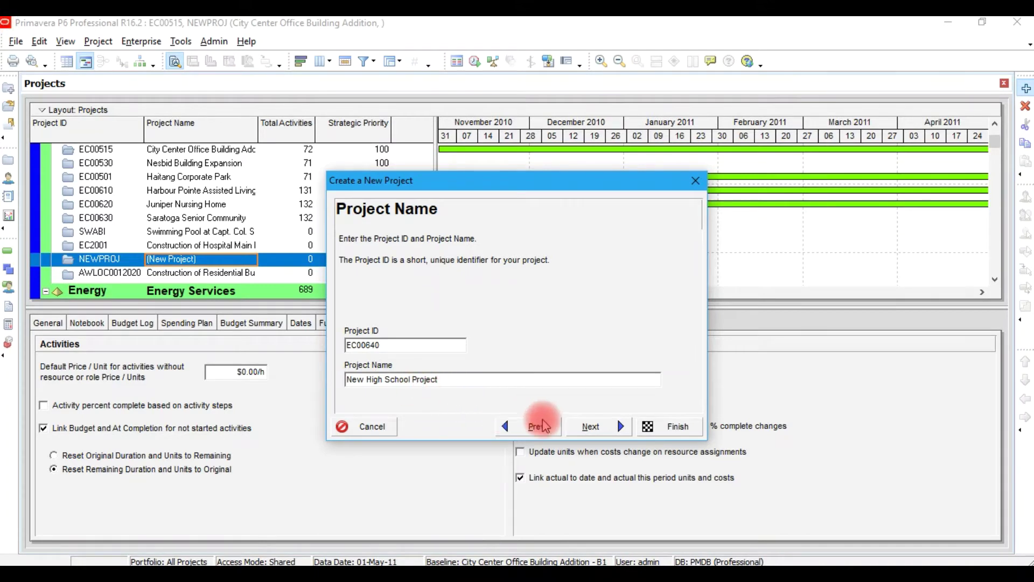
click(577, 431)
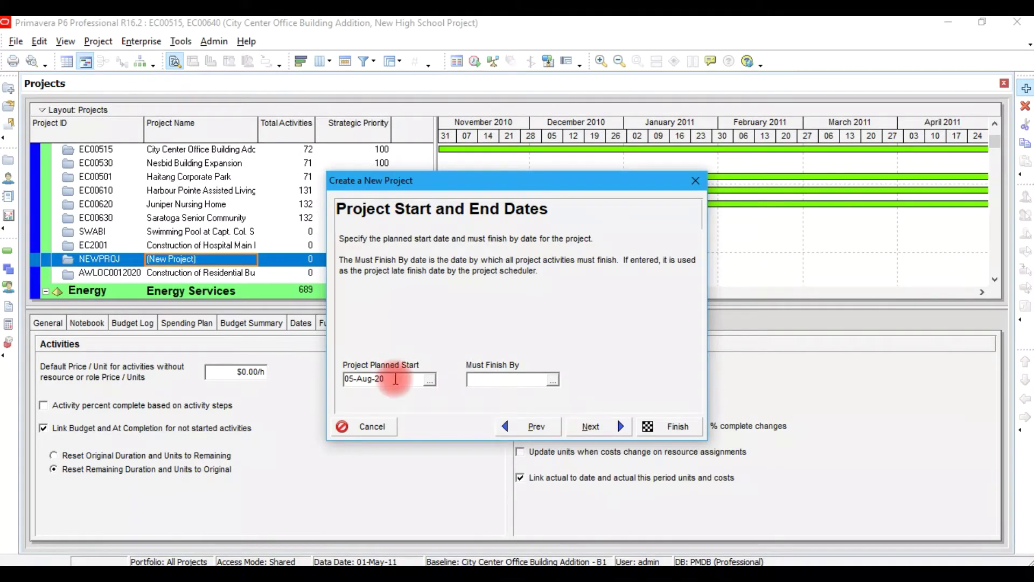
Set the project's planned start to 20-Aug-20, leaving the must-finish date blank
click(429, 380)
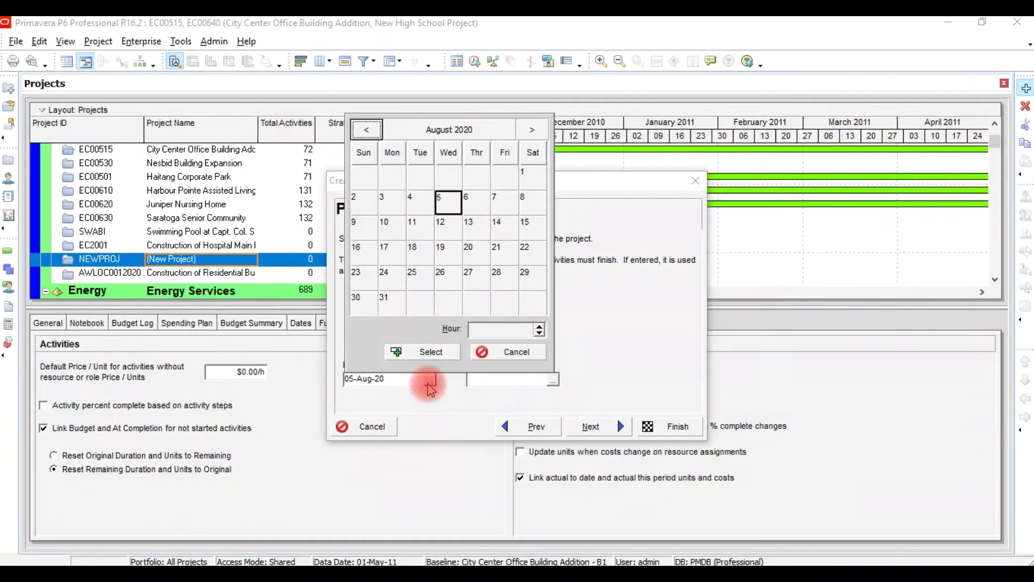
click(473, 263)
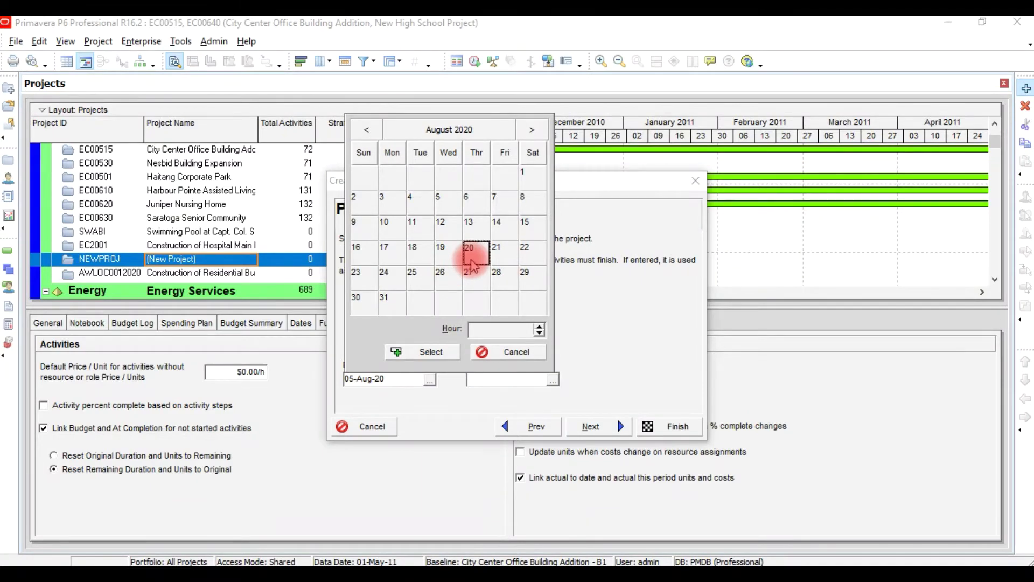
click(438, 352)
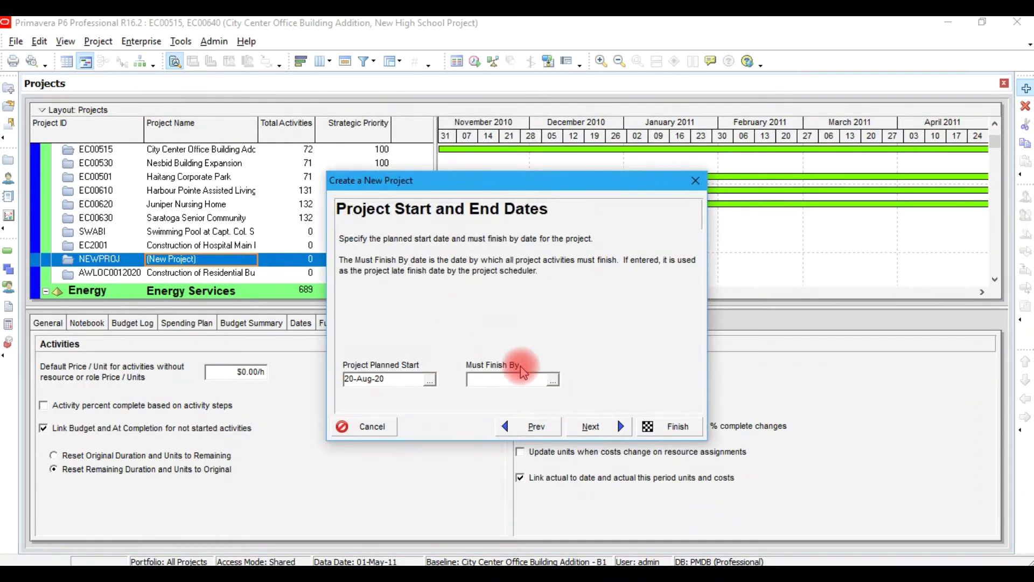
click(591, 427)
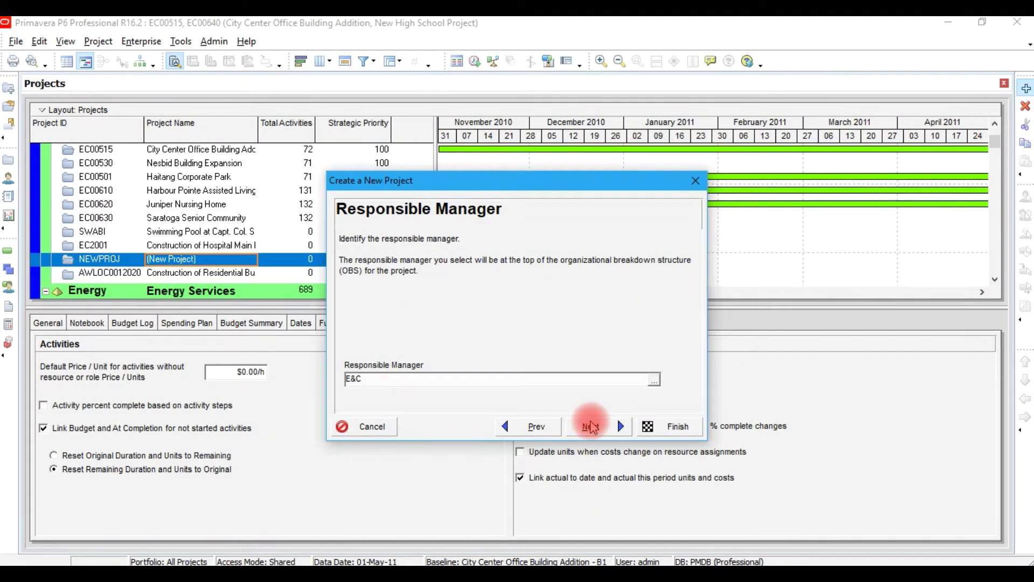
Accept E&C as responsible manager and Standard Rate as the assignment rate type, and finish creating the project
click(595, 427)
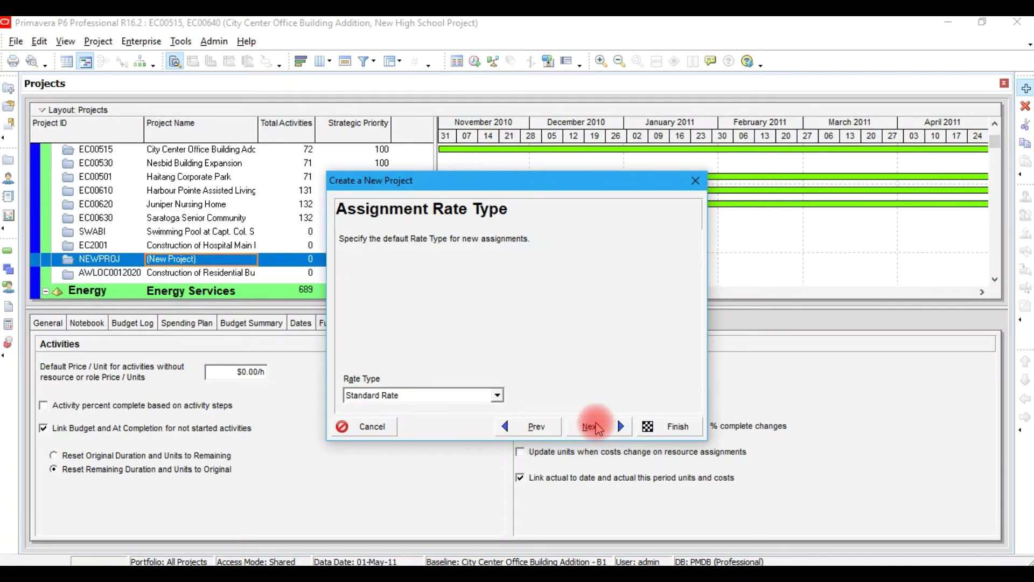
click(593, 426)
click(665, 427)
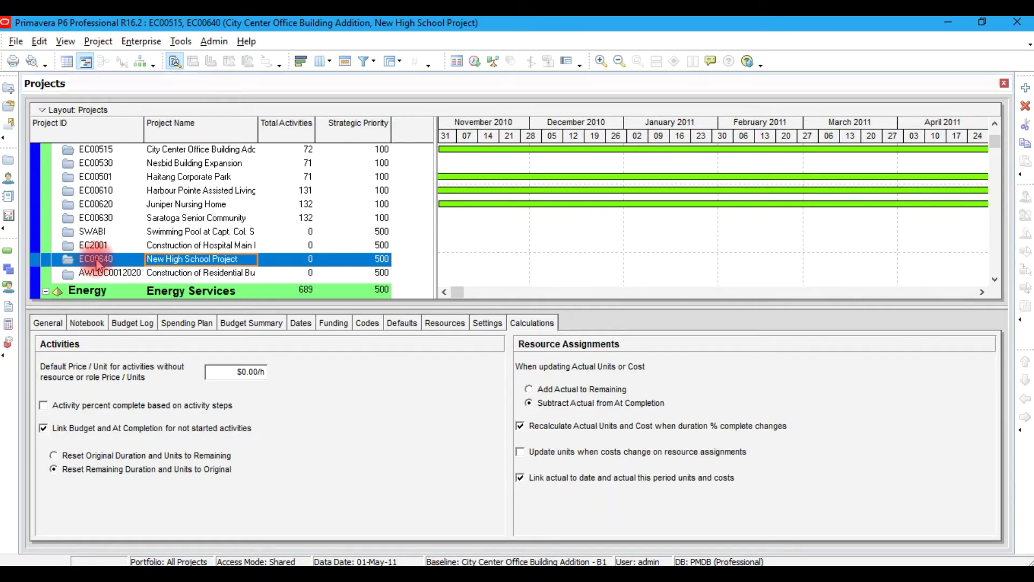
Open the New High School Project on its own and display its work breakdown structure
right_click(97, 261)
click(181, 199)
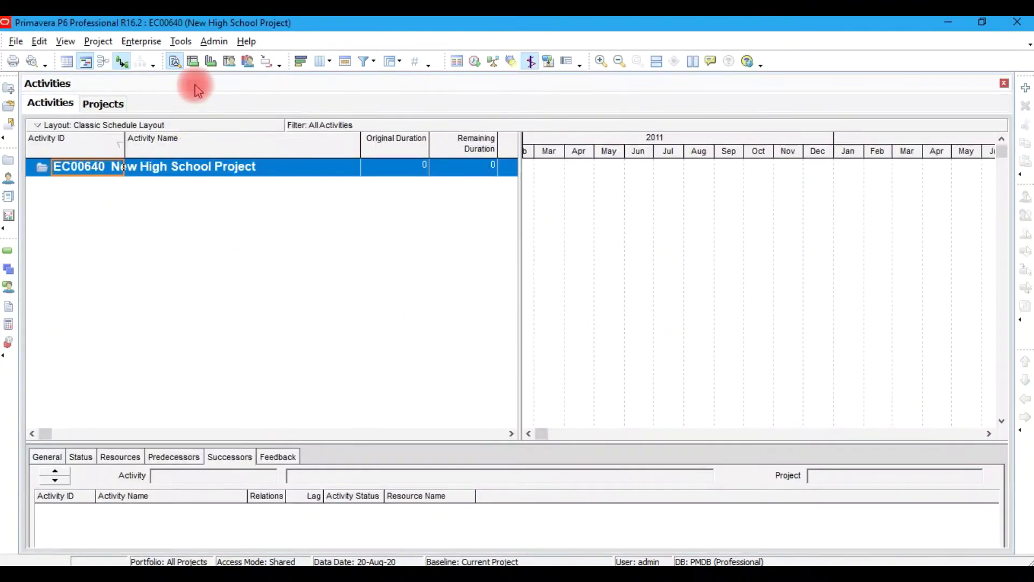
click(96, 41)
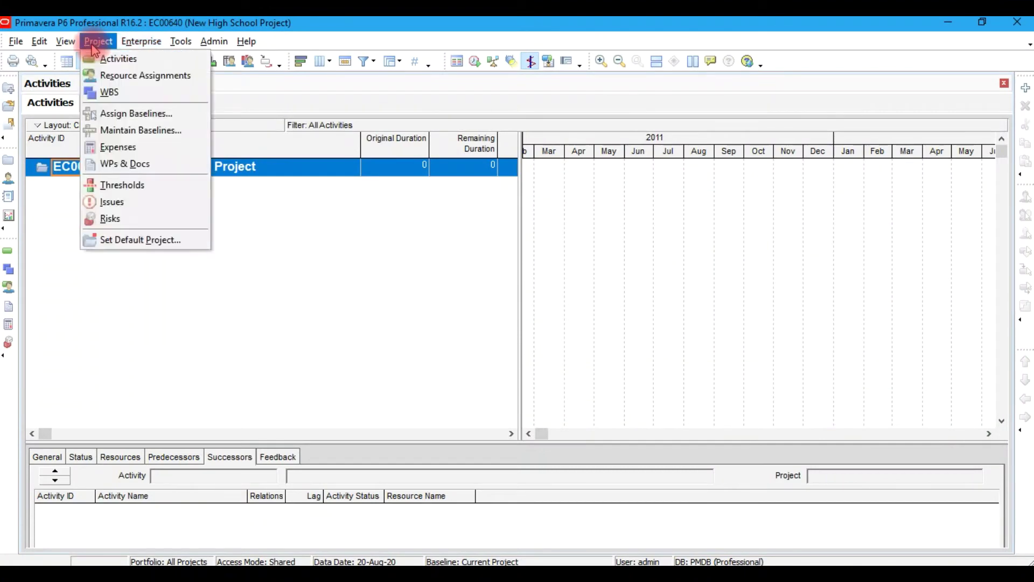
click(110, 91)
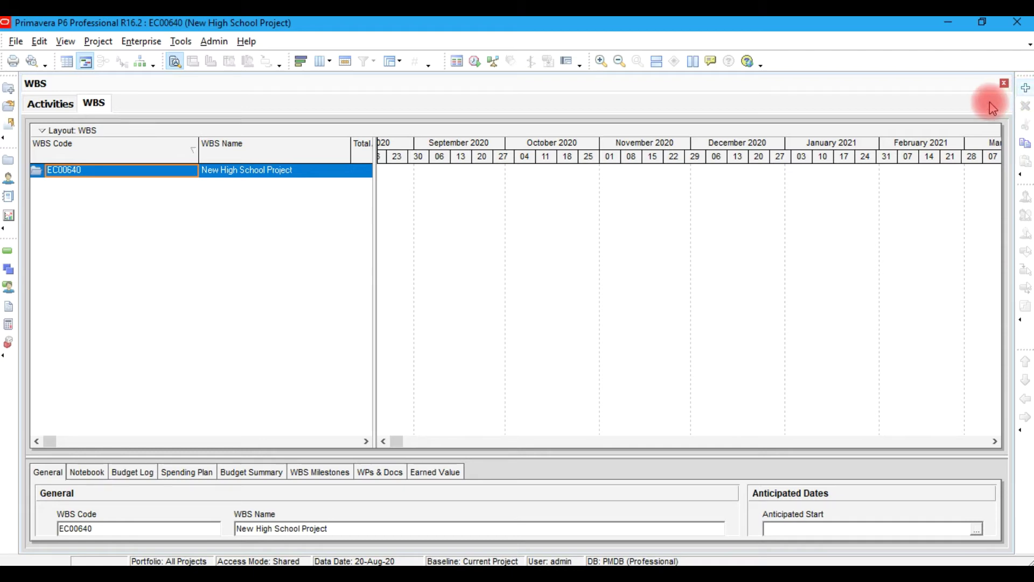
Add twelve new WBS elements directly beneath the New High School Project root
right_click(241, 173)
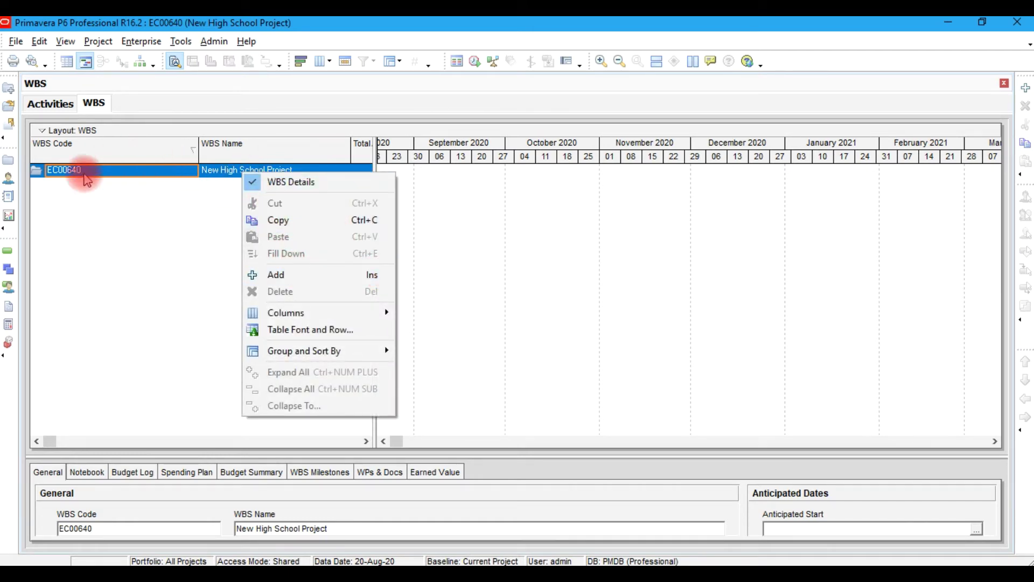
drag(42, 173, 43, 178)
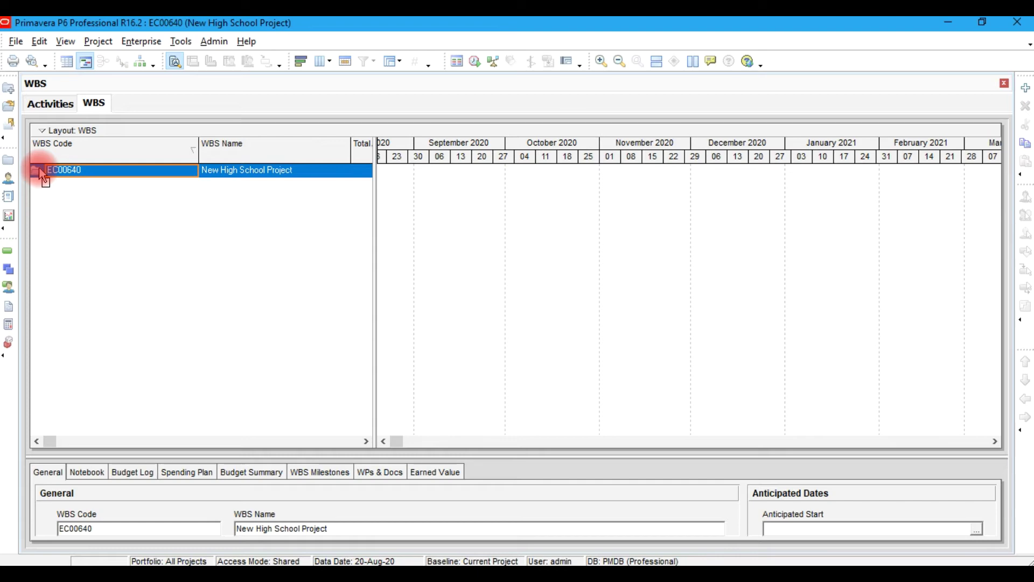
key(Insert)
click(40, 169)
key(Insert)
click(40, 169)
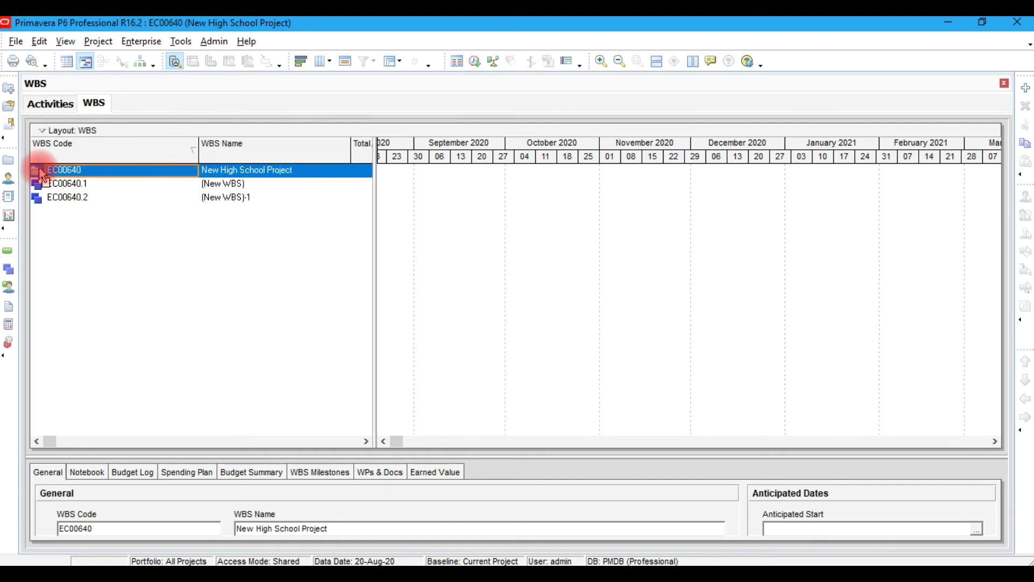
key(Insert)
click(41, 171)
key(Insert)
click(41, 170)
key(Insert)
click(41, 170)
key(Insert)
key(Insert)
click(41, 170)
key(Insert)
click(41, 171)
key(Insert)
click(41, 170)
key(Insert)
click(41, 170)
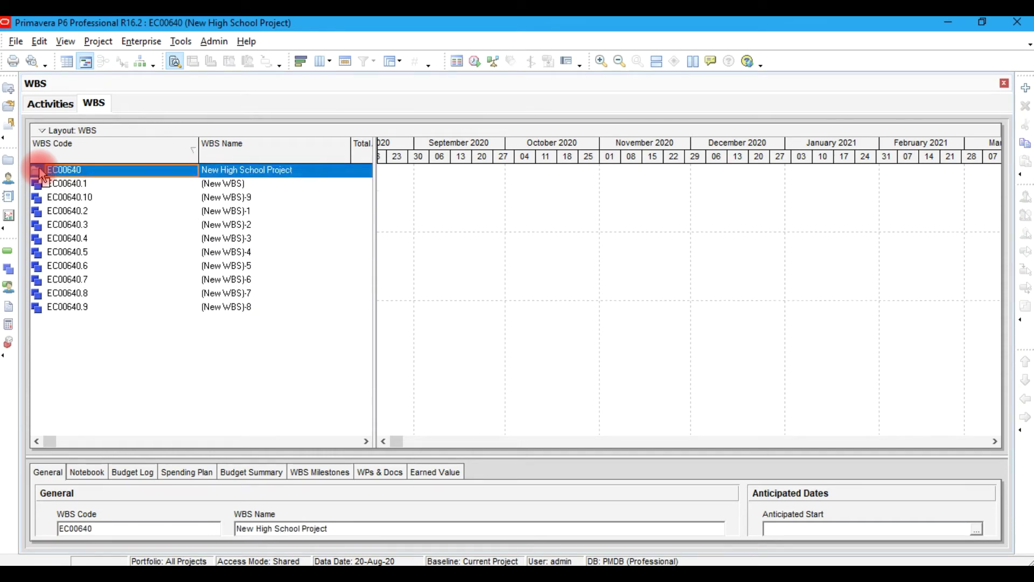
key(Insert)
click(41, 170)
key(Insert)
click(41, 171)
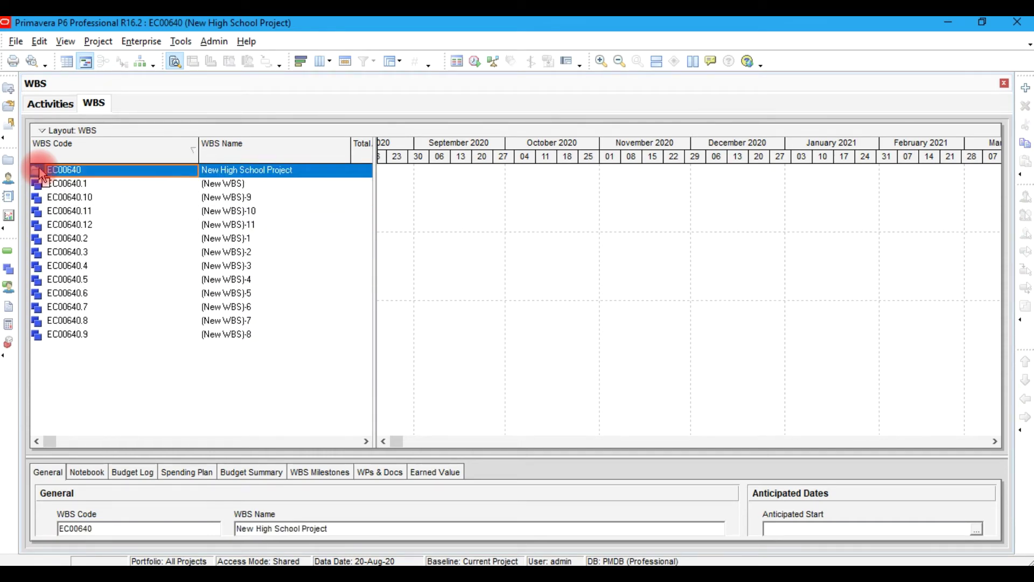
Change the WBS code of the first new element, EC00640.1, to 101
click(107, 183)
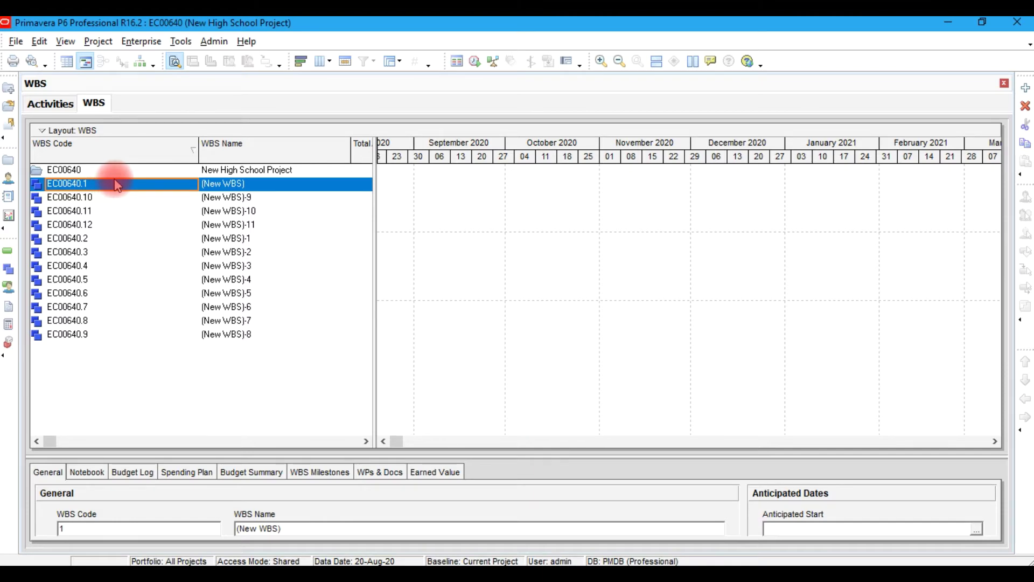
click(160, 150)
click(163, 153)
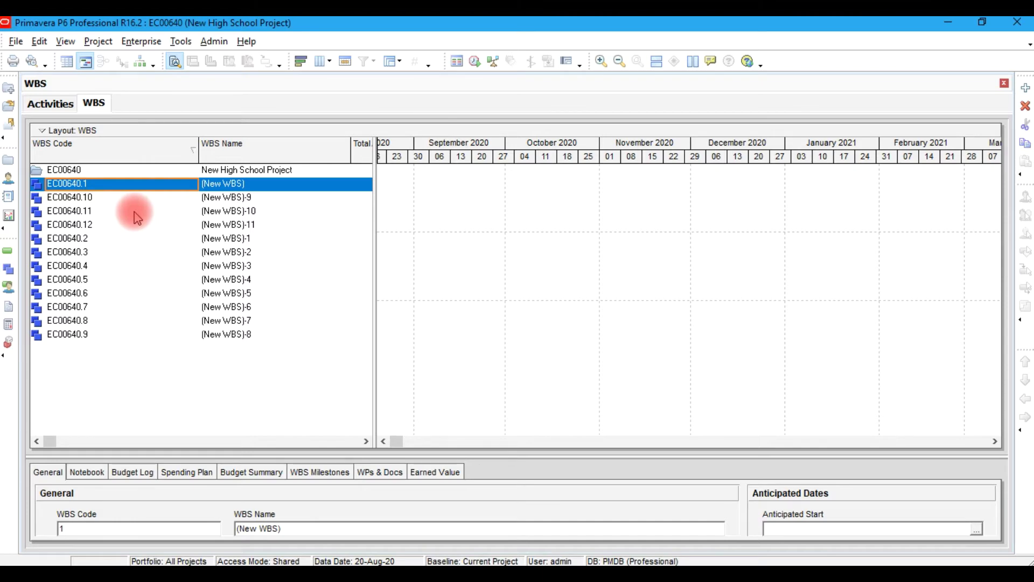
key(F2)
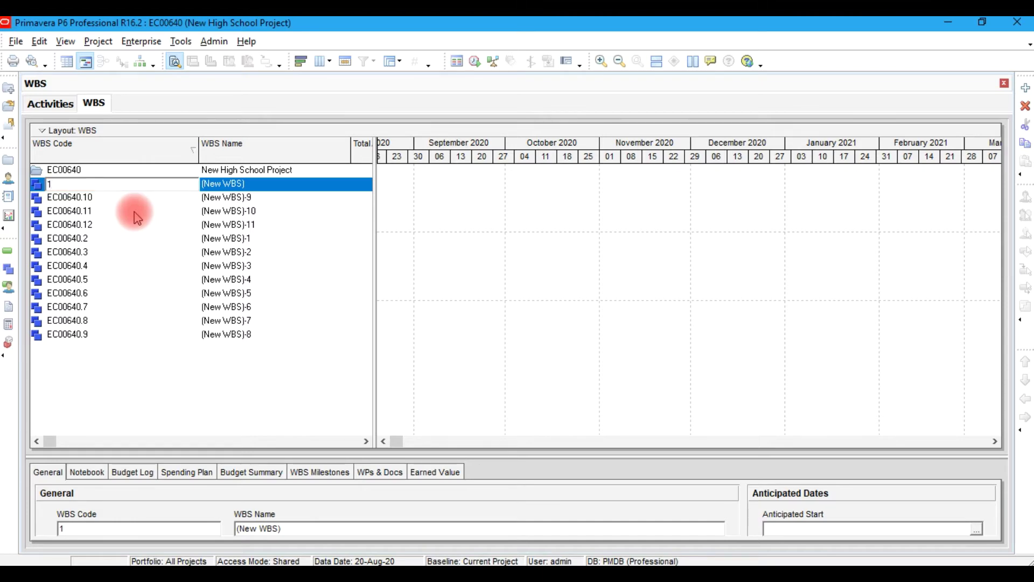
text(01)
click(135, 214)
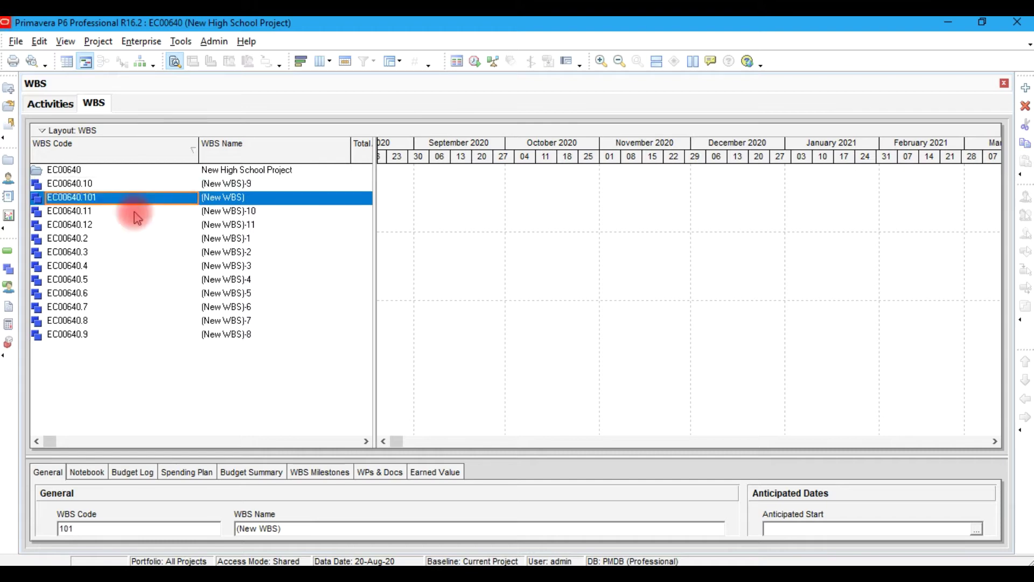
Change the WBS codes of the remaining new elements to run sequentially from 102 to 112
click(92, 243)
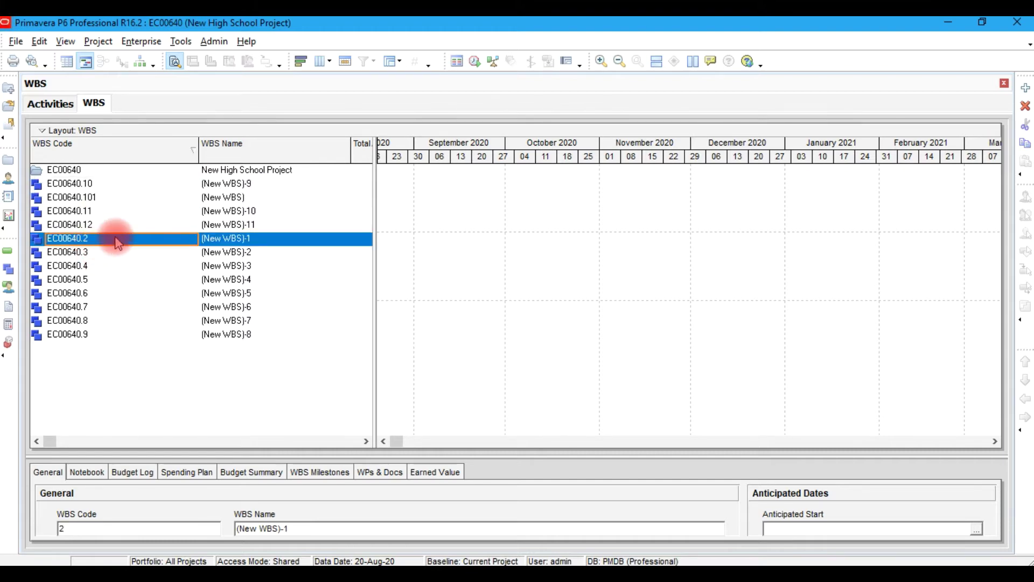
text(102)
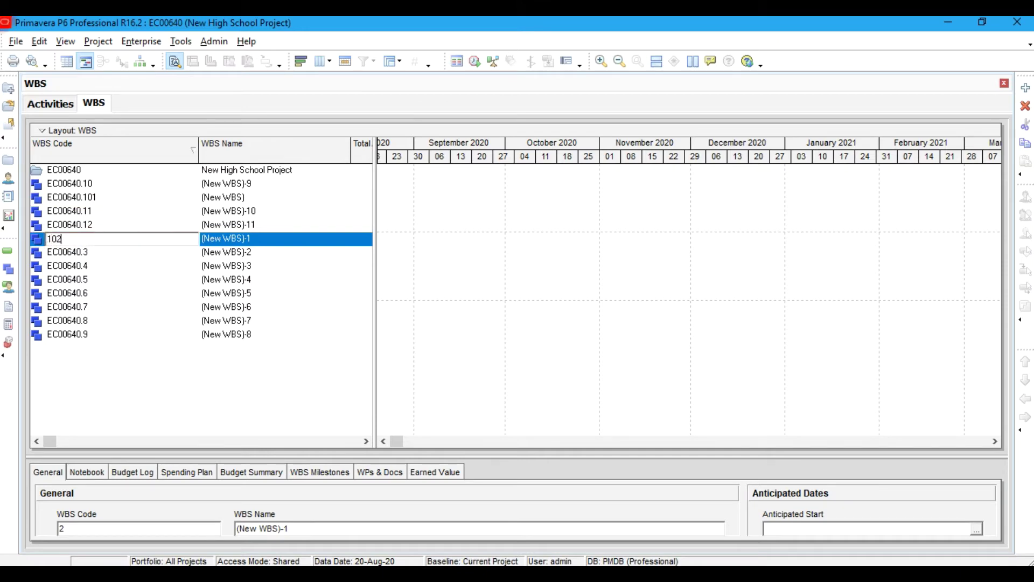
click(115, 238)
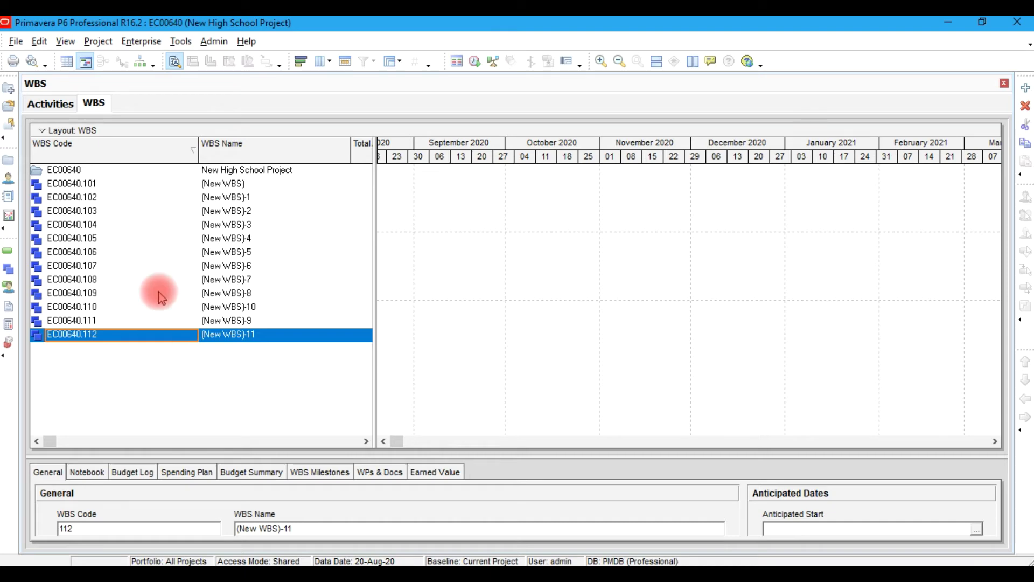
click(106, 188)
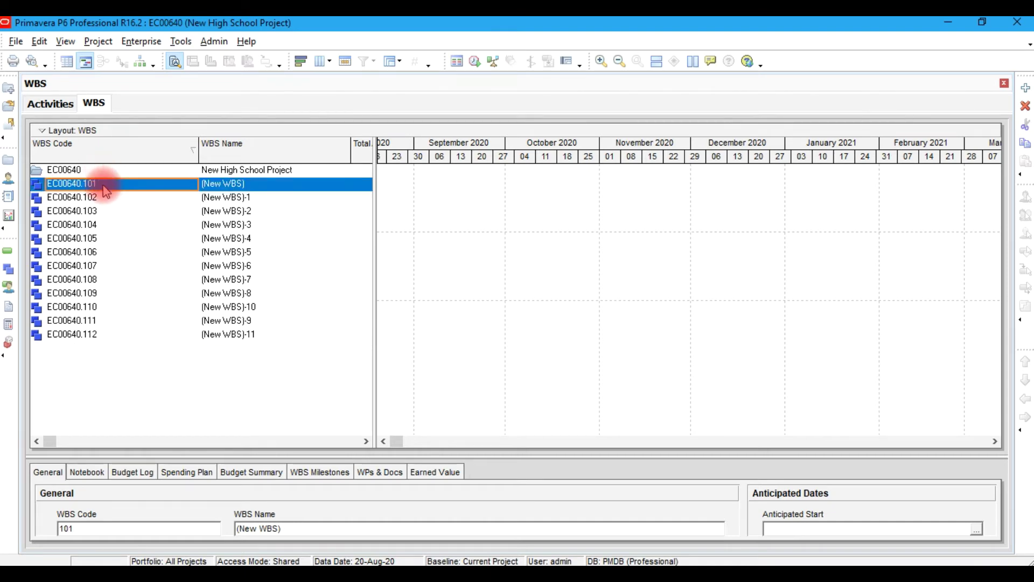
click(121, 339)
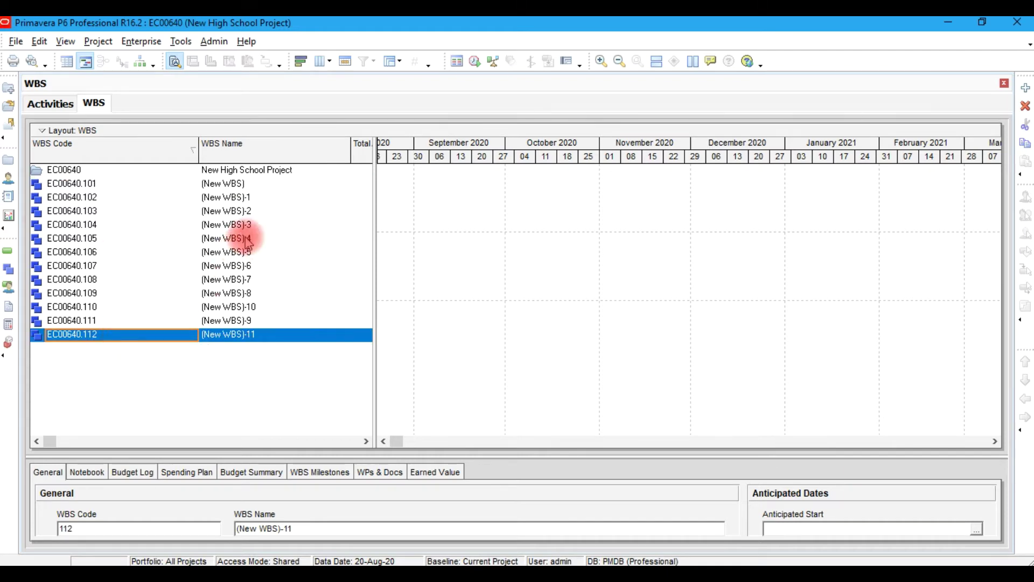
Following the manual's WBS list, name element EC00640.101 MileStones and element EC00640.102 Design
click(250, 185)
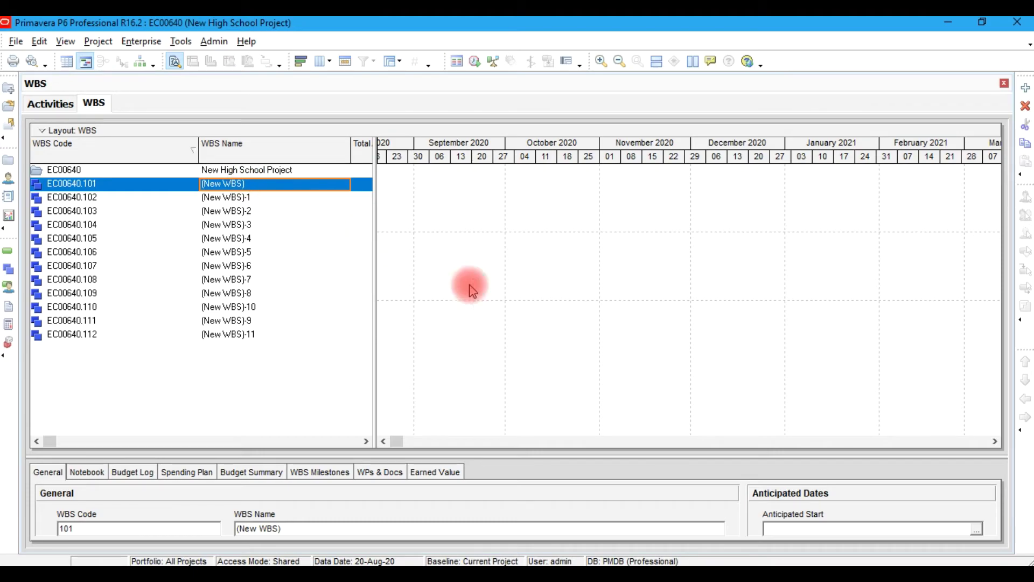
click(558, 574)
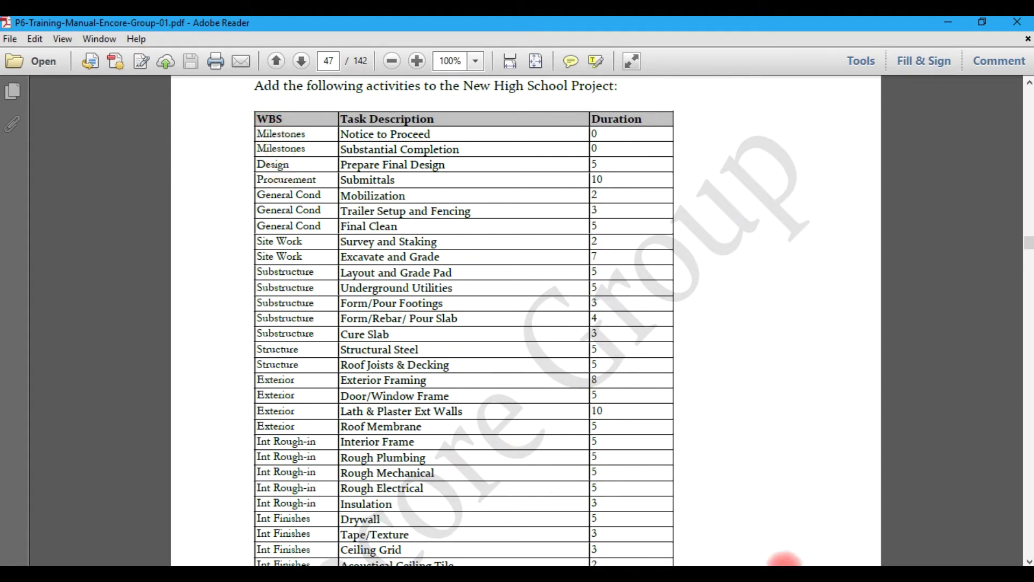
click(577, 578)
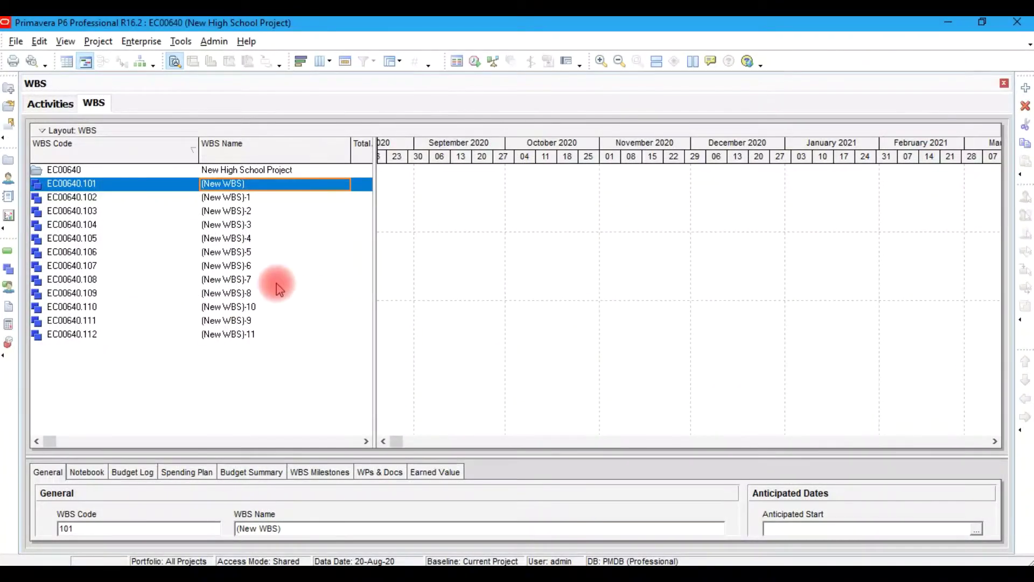
click(269, 183)
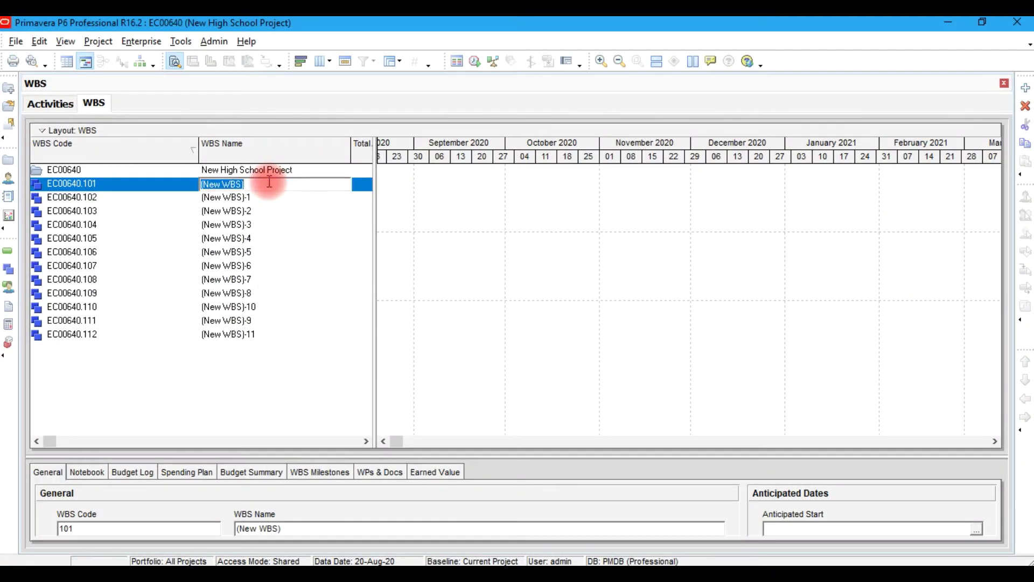
text(MileS)
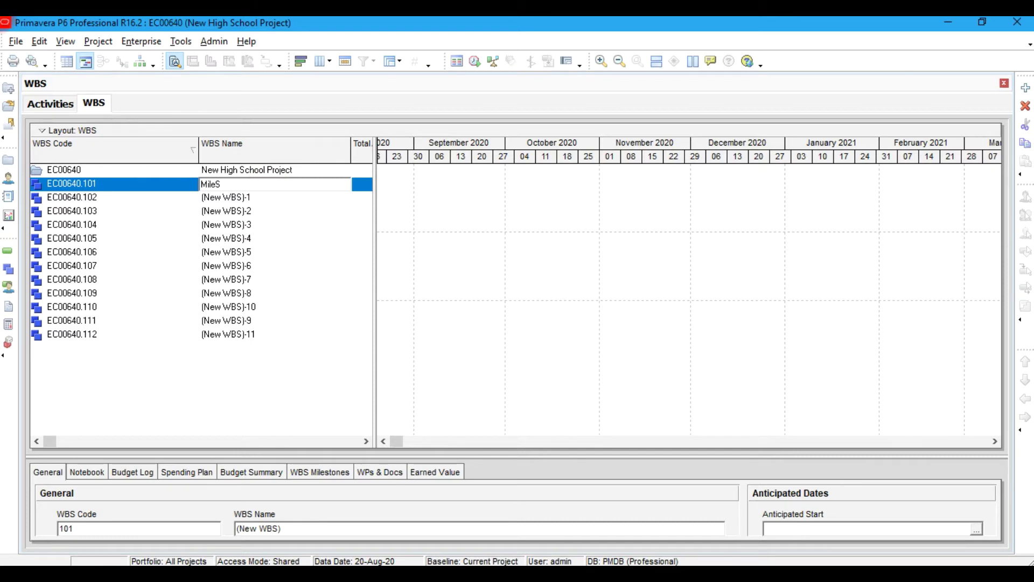
text(tones)
key(Return)
key(Down)
text(Design)
key(Return)
key(Down)
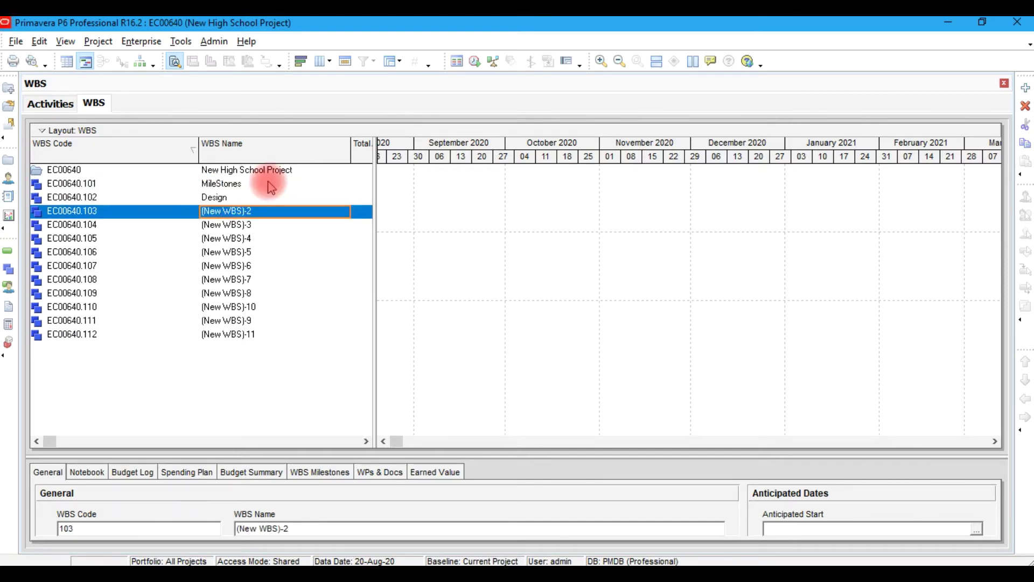
Name elements 103 to 111 Proxurement, General Cond, Site Work, Sub-Structure, Structure, Exterior, Int Rough In, Int Finishes and Site Finishes
click(287, 319)
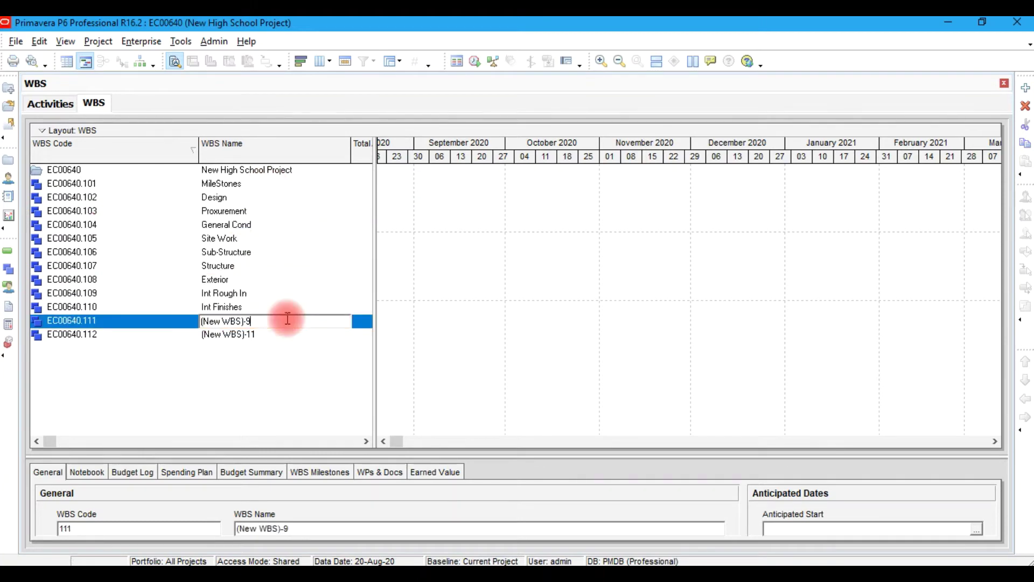
drag(286, 318, 85, 324)
text(Site Finishes)
key(Return)
Delete the unused WBS element EC00640.112
click(120, 336)
key(Delete)
key(Return)
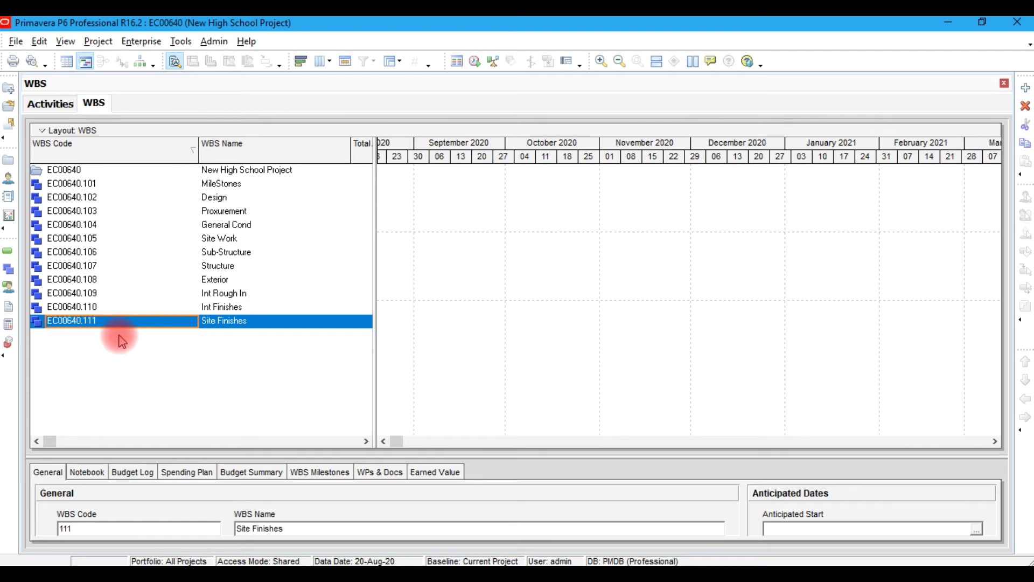
Display the project's activities and add a new activity under the WBS element EC00640.101 MileStones
click(64, 116)
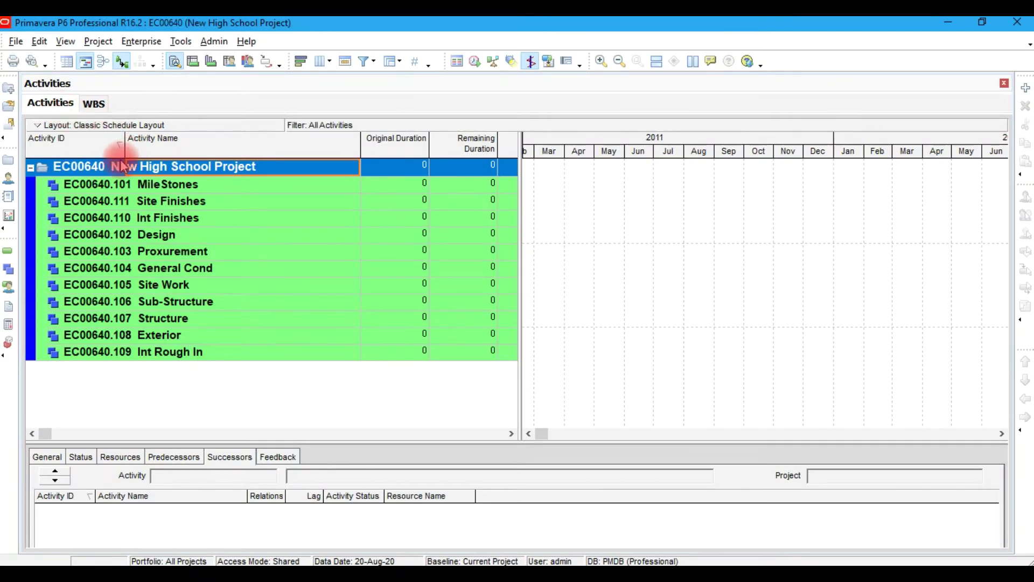
click(95, 189)
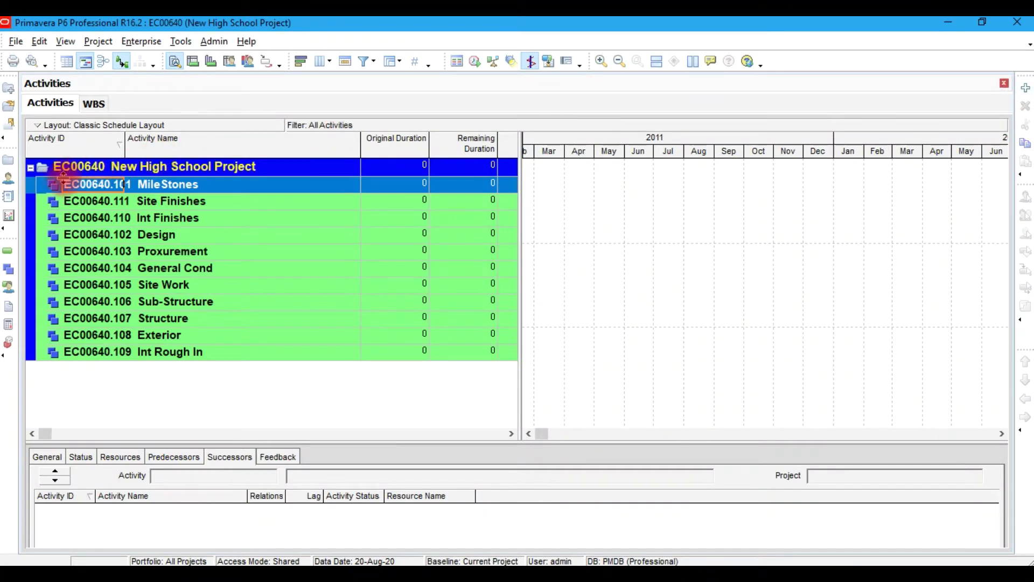
right_click(56, 189)
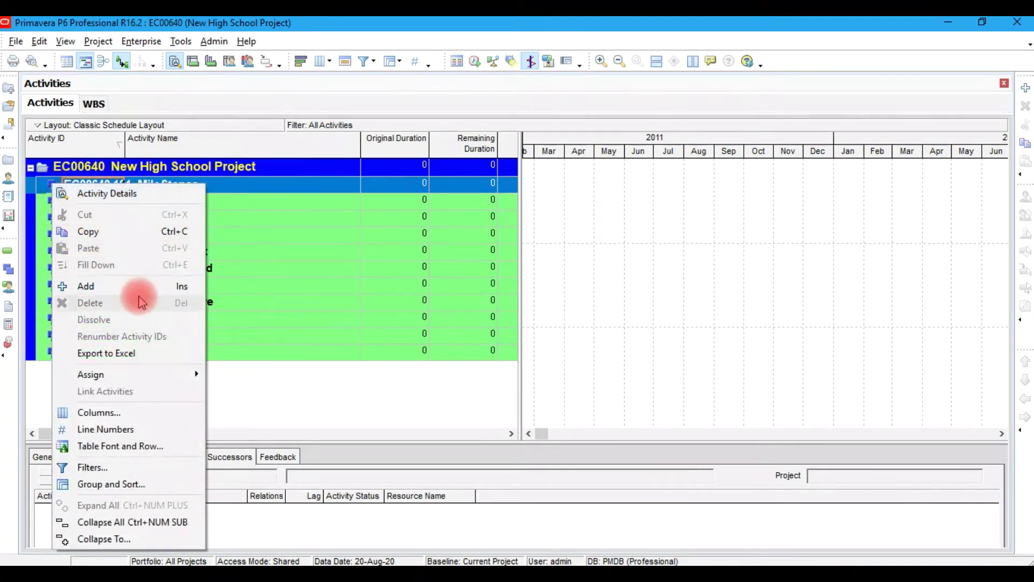
click(40, 189)
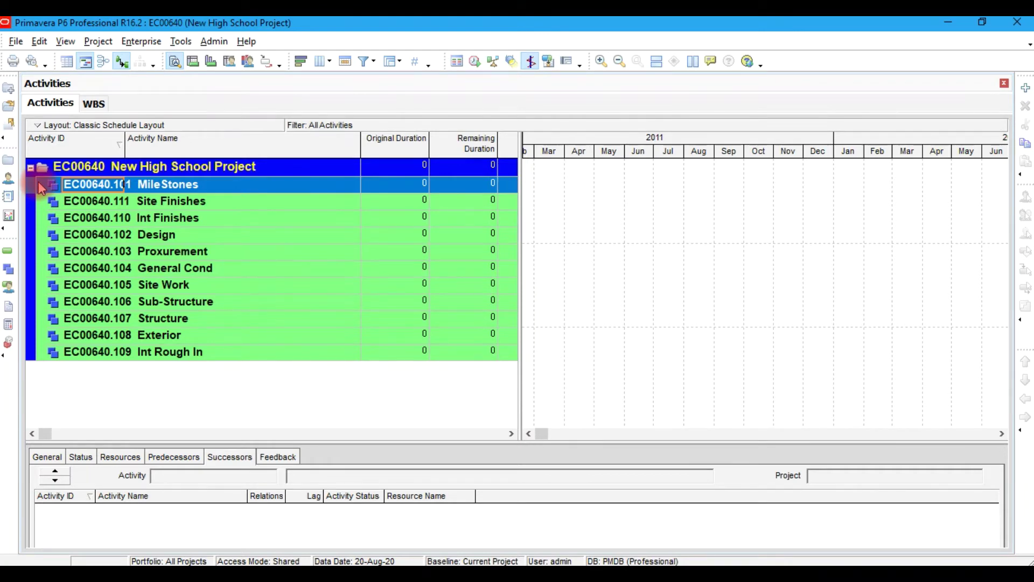
key(Insert)
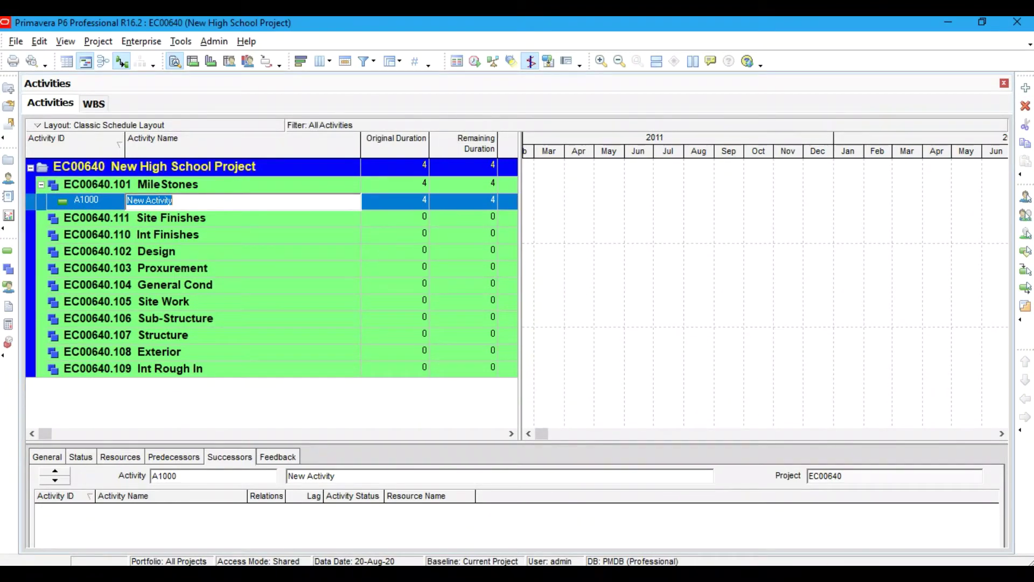
Examine the training manual's activity table for the New High School Project, checking the milestone task descriptions and durations
mouse_move(726, 572)
mouse_move(716, 526)
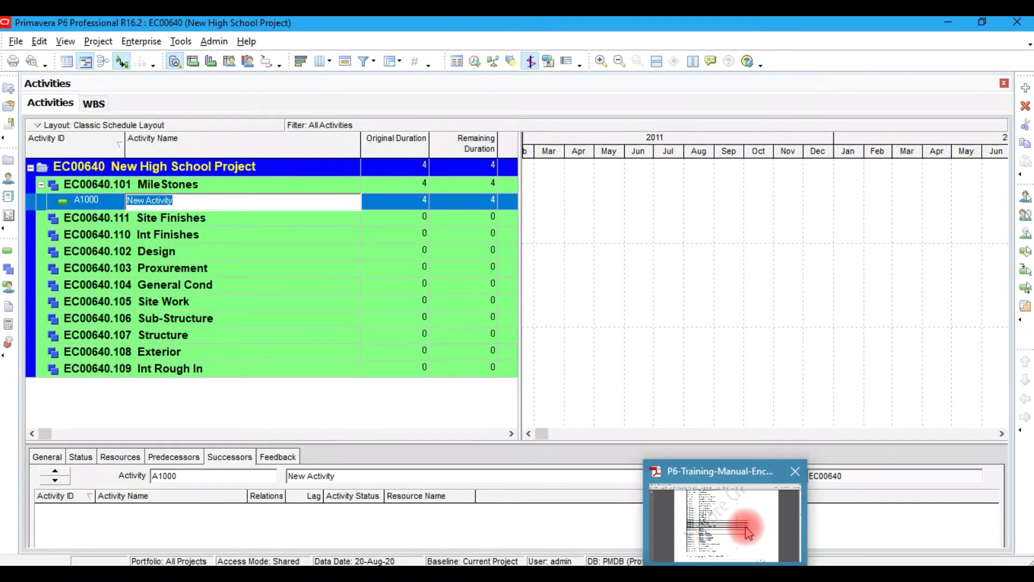
click(743, 526)
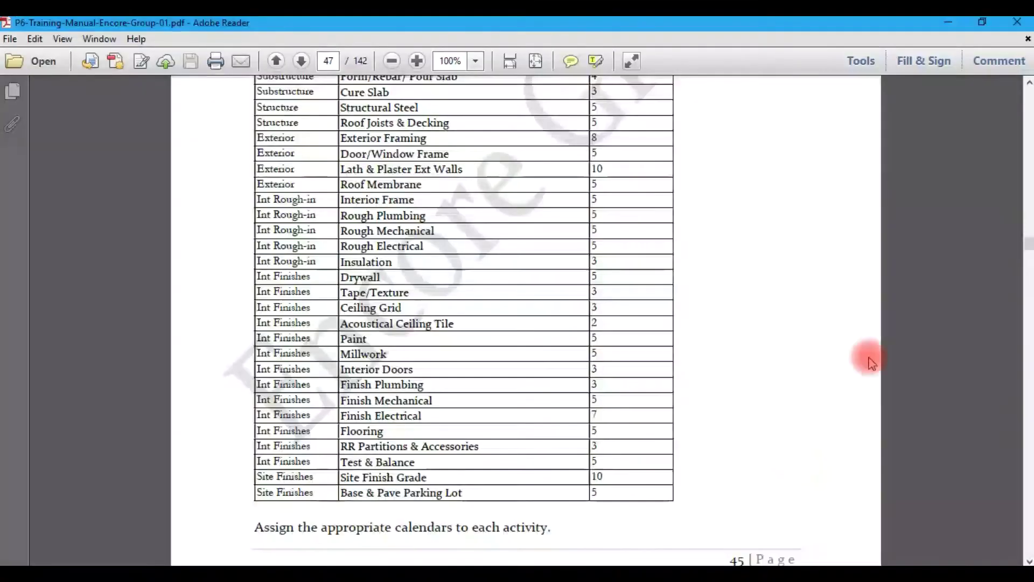
click(1029, 83)
click(1029, 85)
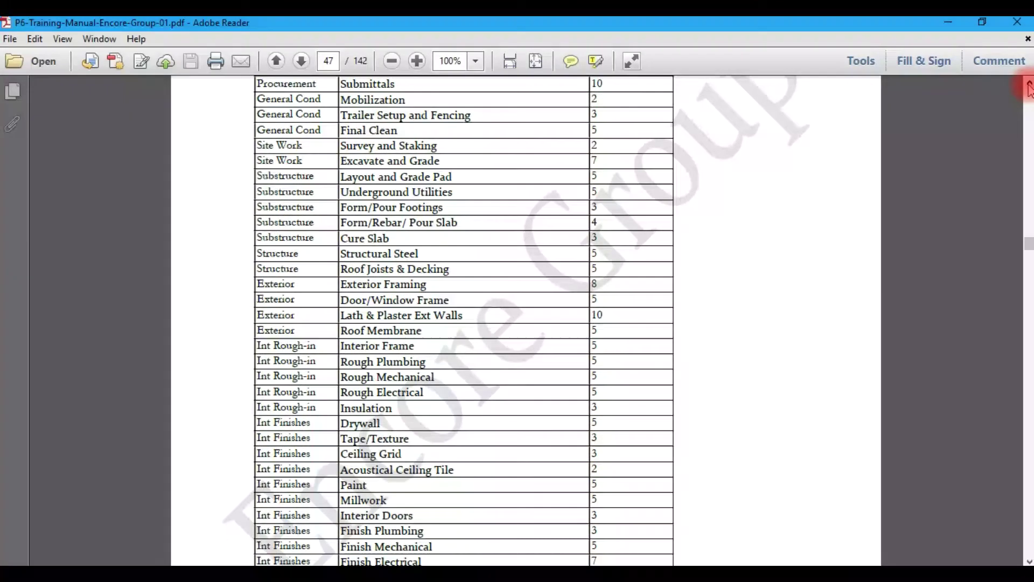
click(1030, 86)
click(1029, 86)
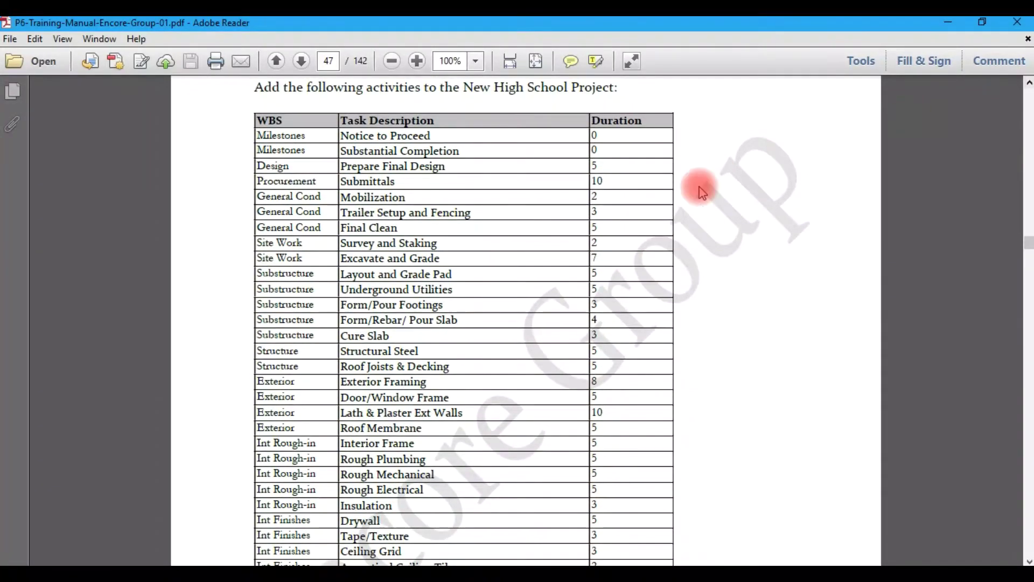
mouse_move(591, 560)
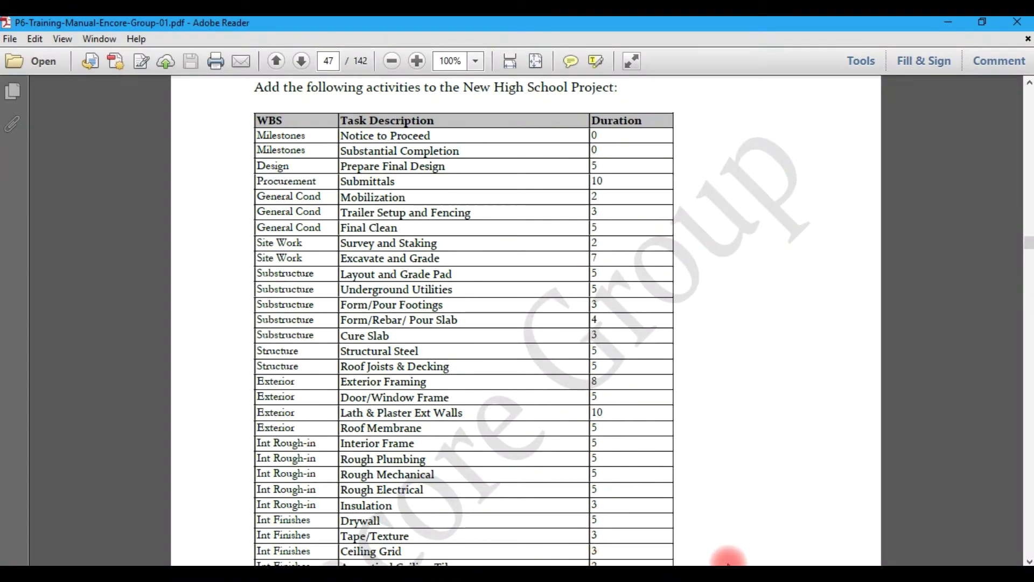
click(591, 573)
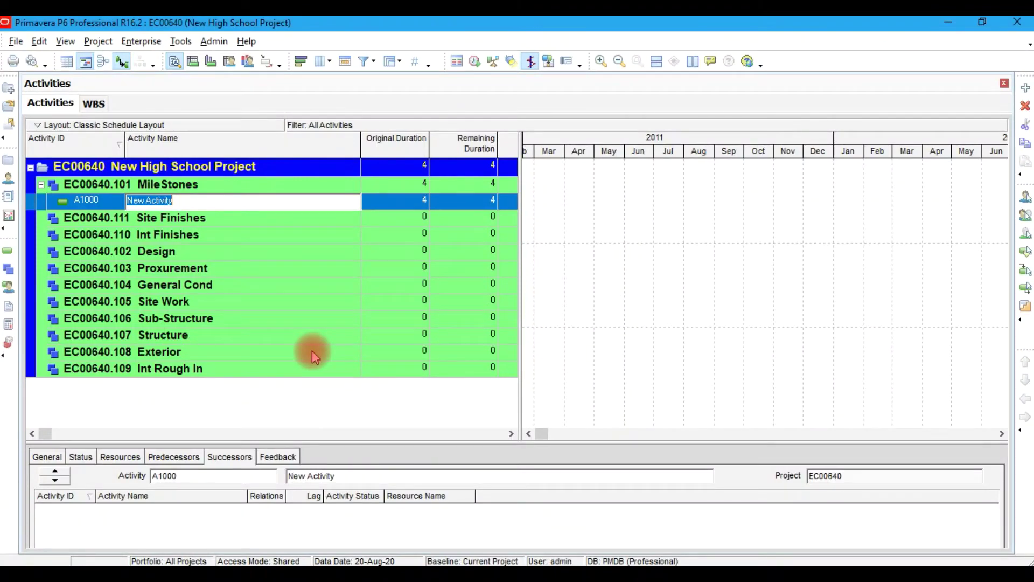
Name the new MileStones activity A1000 Notice to Proceed
text(No)
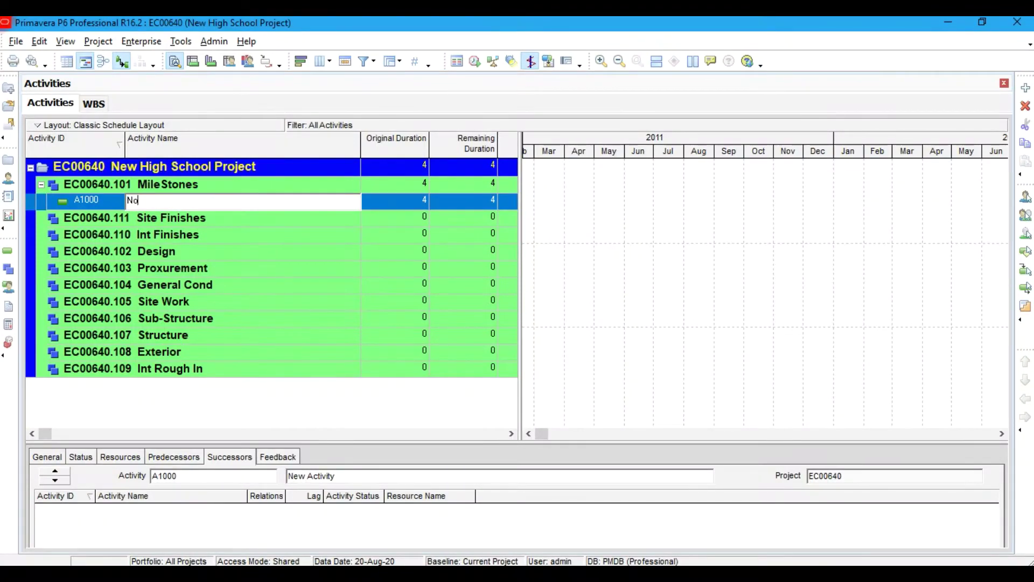
text(tice to Proce)
text(ed)
key(BackSpace)
text(ed)
key(Return)
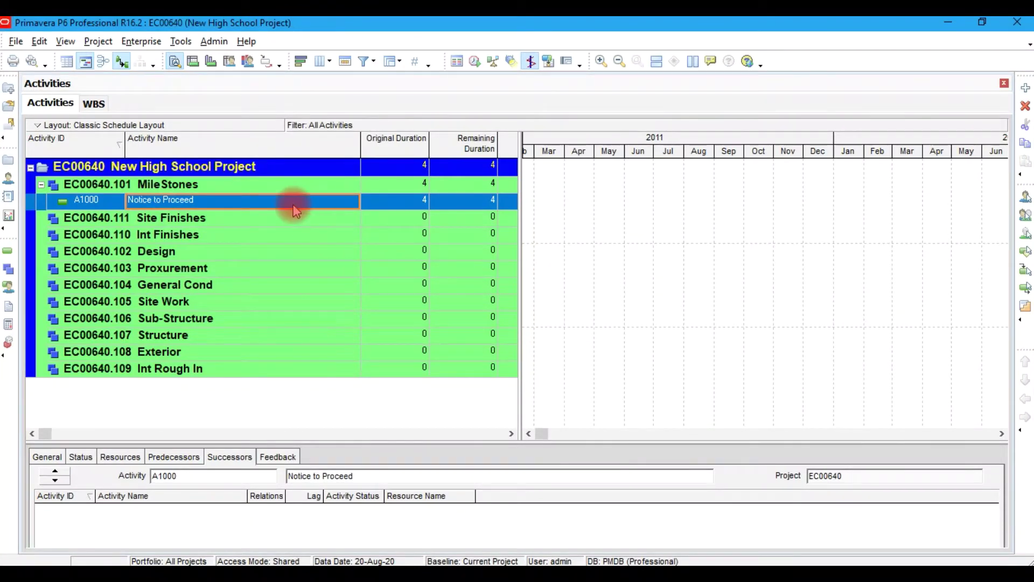
Add a second activity under MileStones and name it Substantial Completion
key(Insert)
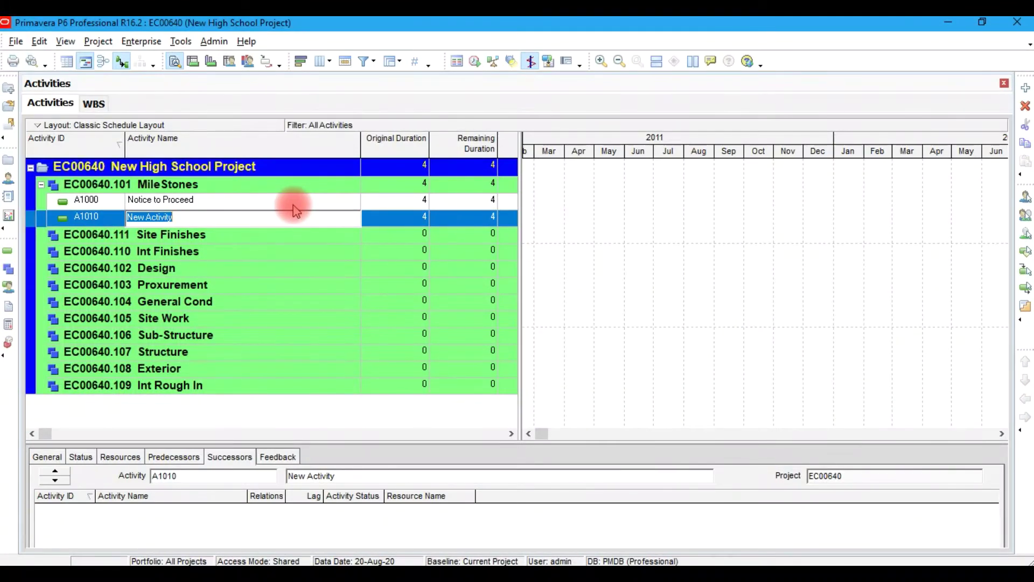
text(Su)
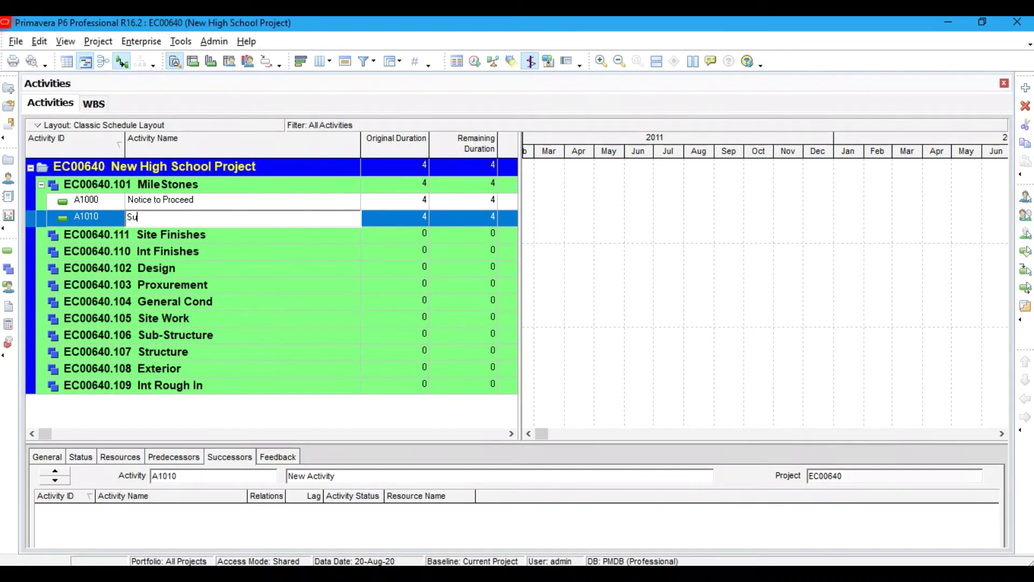
text(bstantial)
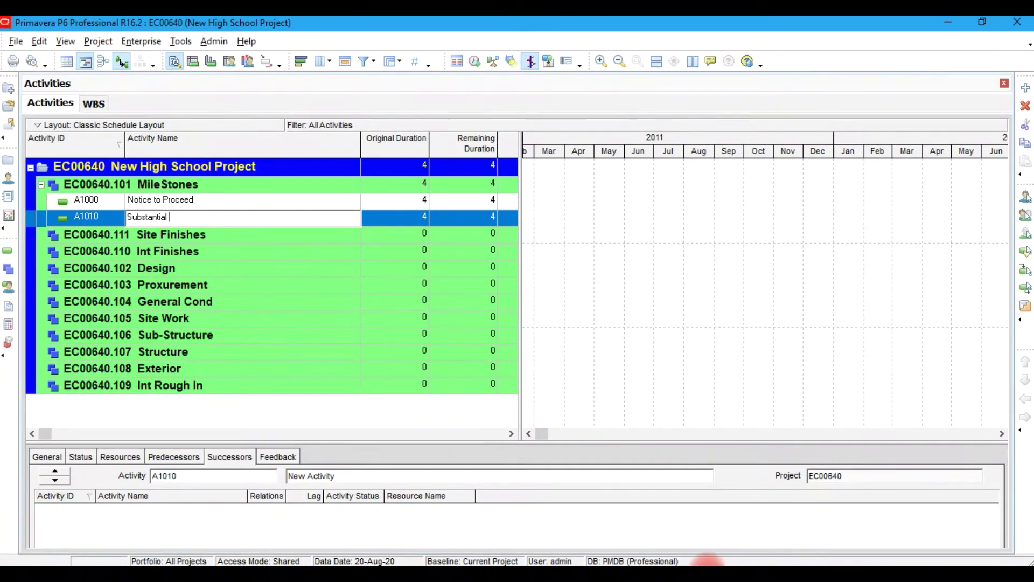
mouse_move(727, 562)
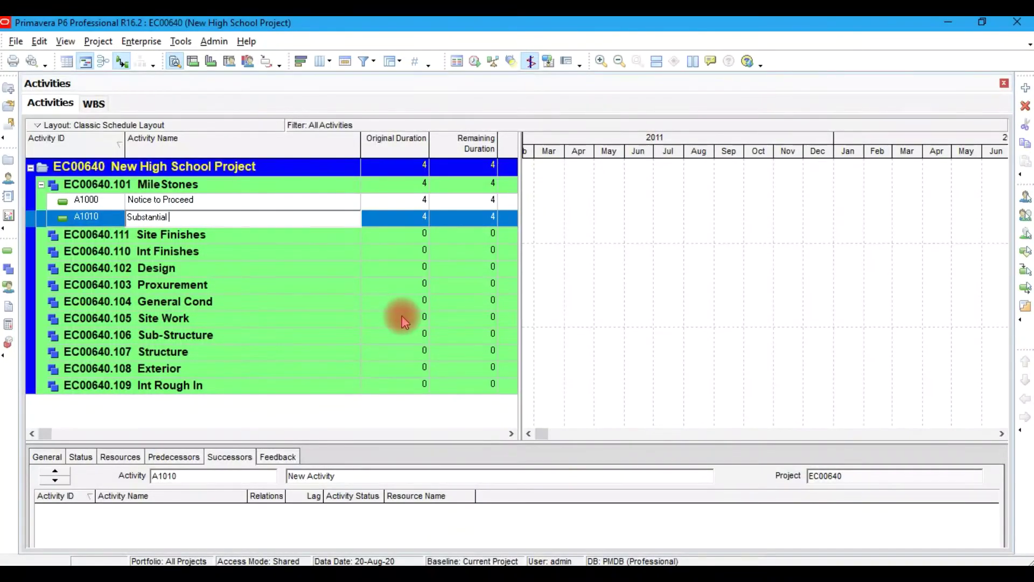
text(Complet)
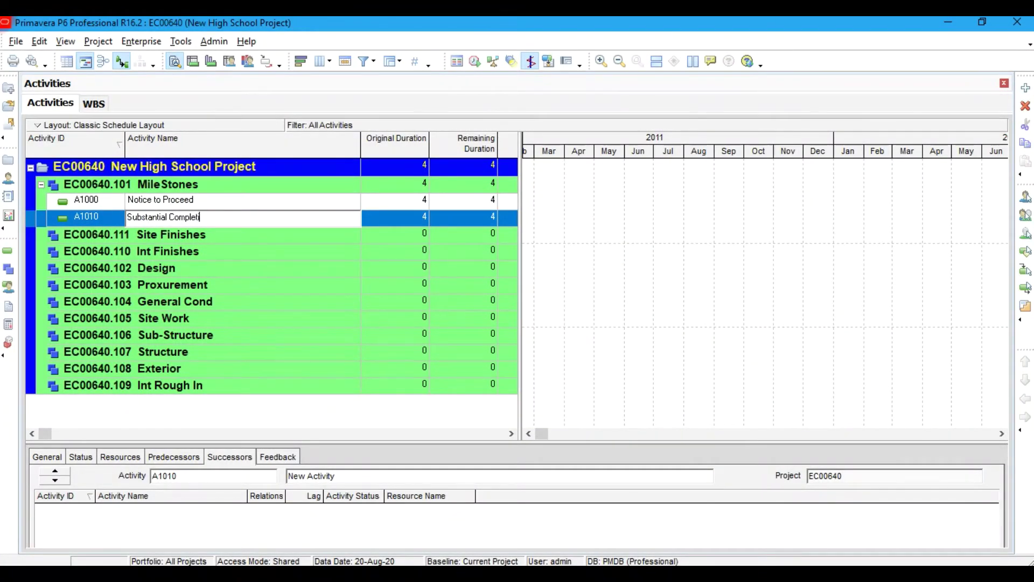
key(BackSpace)
text(tion)
click(404, 321)
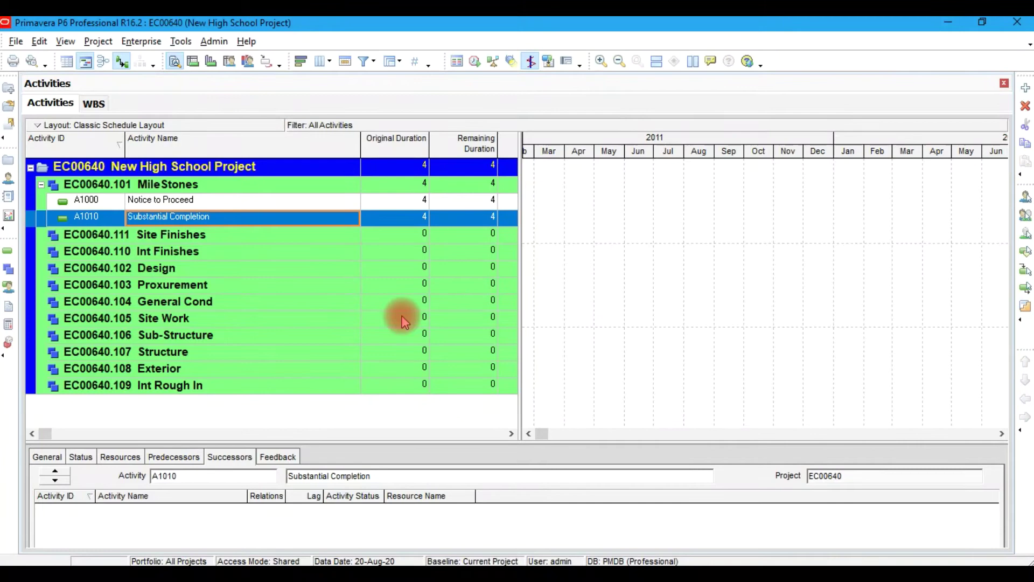
Set the activity type of A1000 Notice to Proceed to Start Milestone in its general details
click(105, 198)
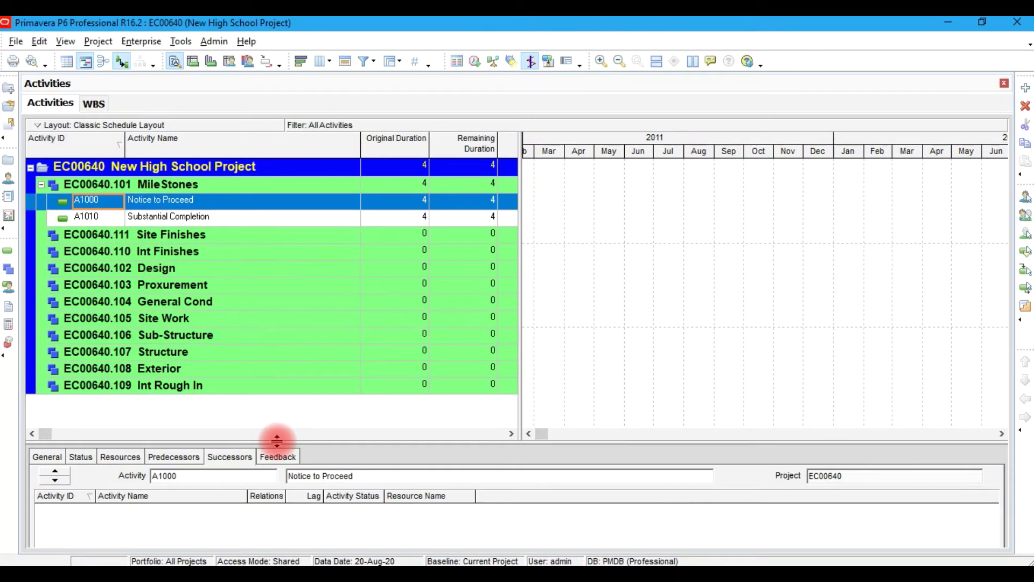
drag(277, 441, 311, 312)
click(49, 327)
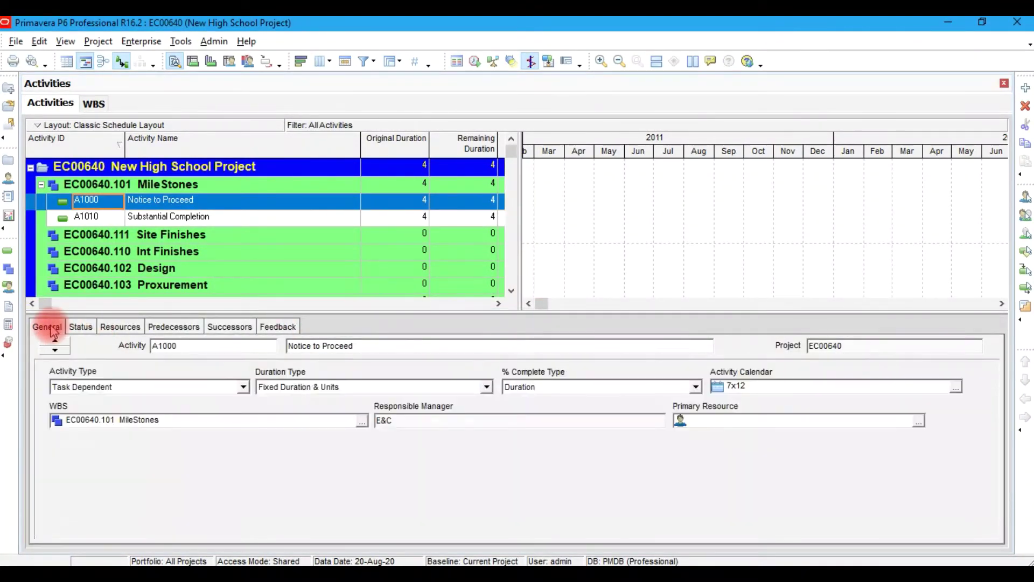
click(165, 387)
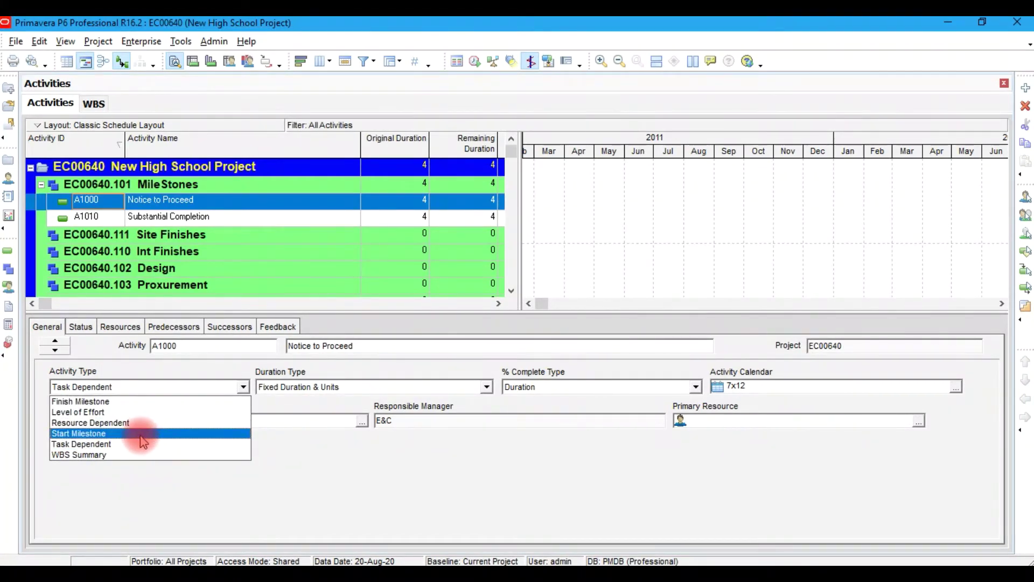
click(143, 434)
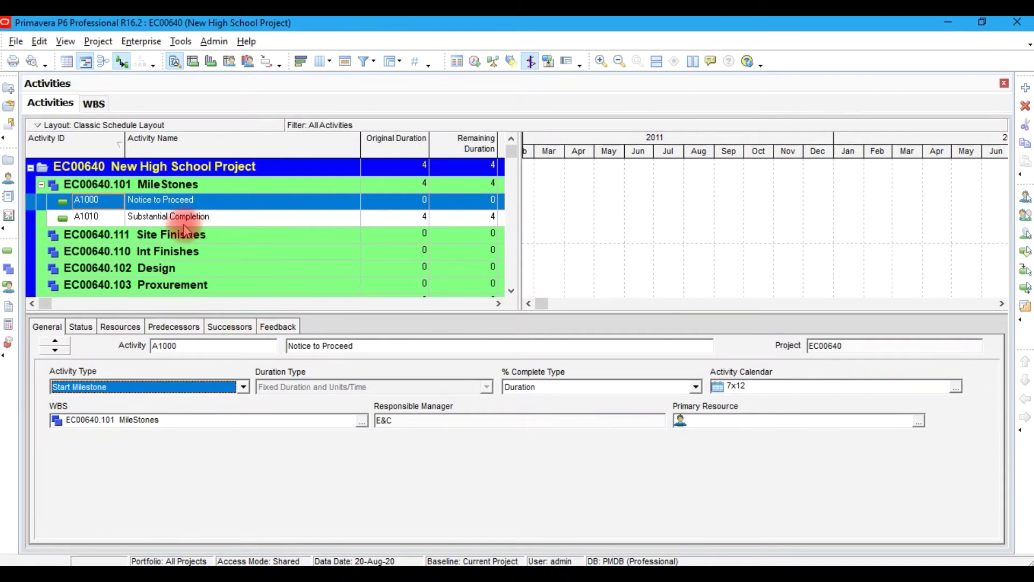
Set the activity type of A1010 Substantial Completion to Start Milestone
click(184, 221)
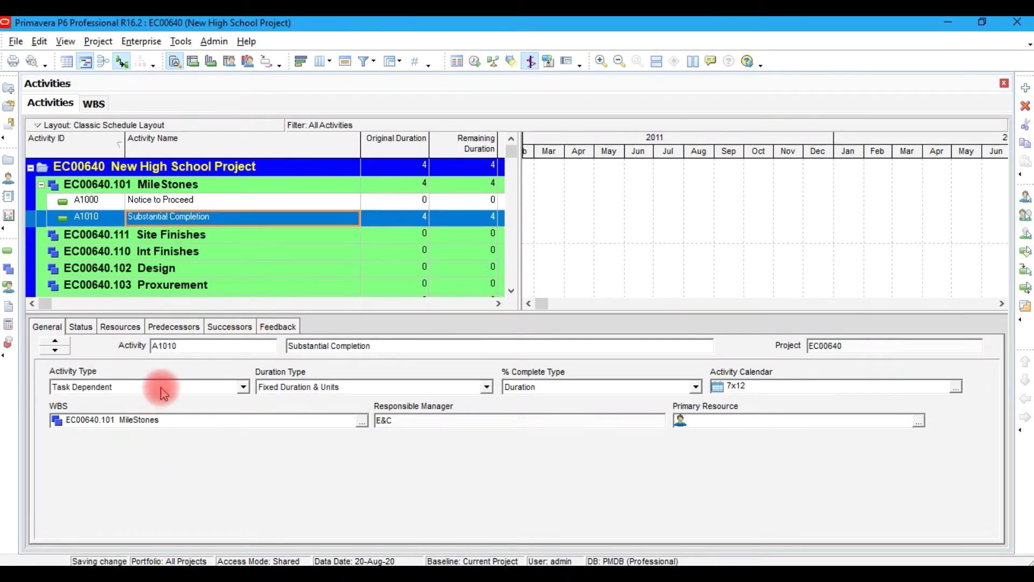
click(162, 387)
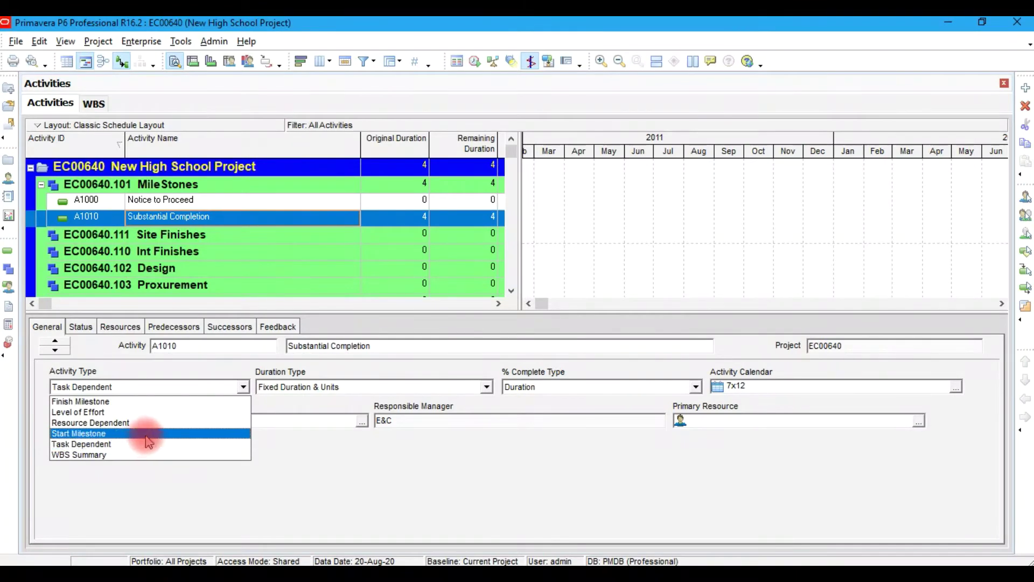
click(150, 434)
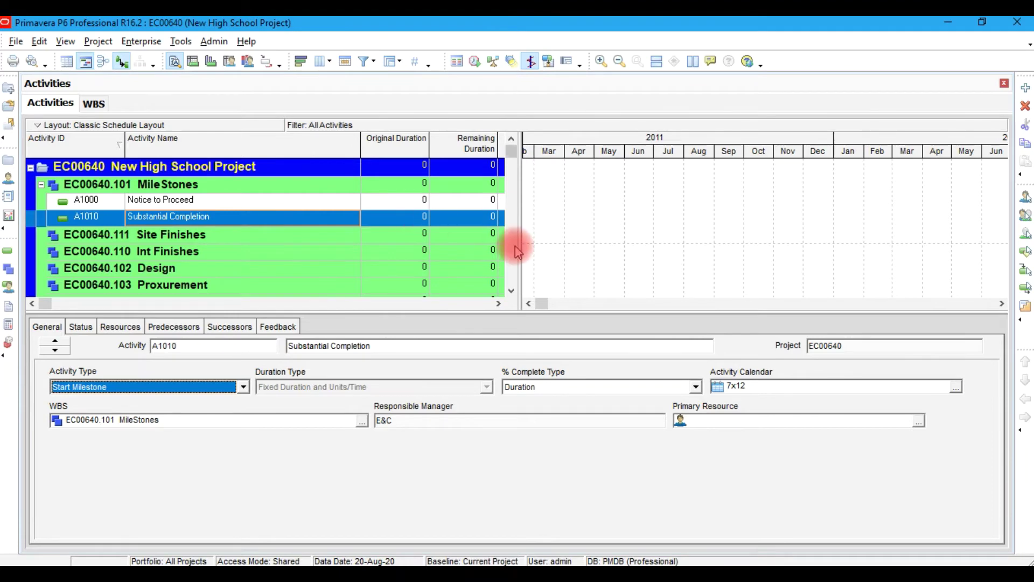
click(512, 291)
click(512, 291)
click(512, 290)
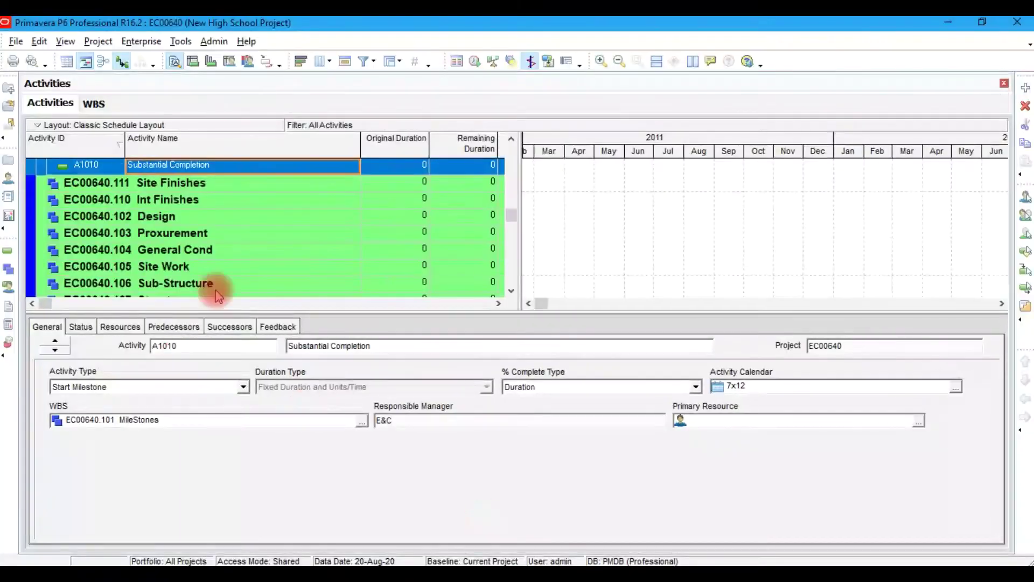
click(209, 184)
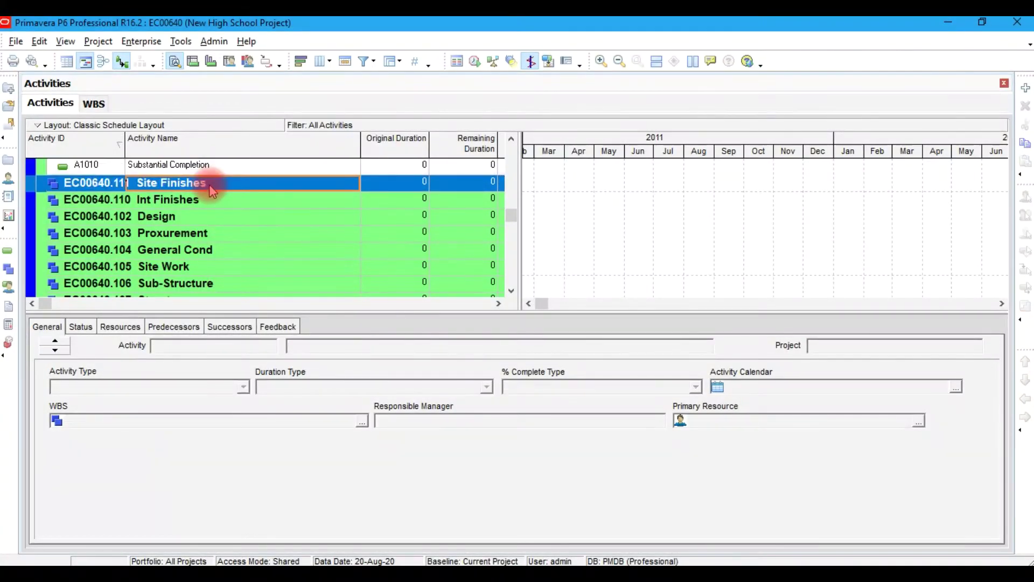
key(Insert)
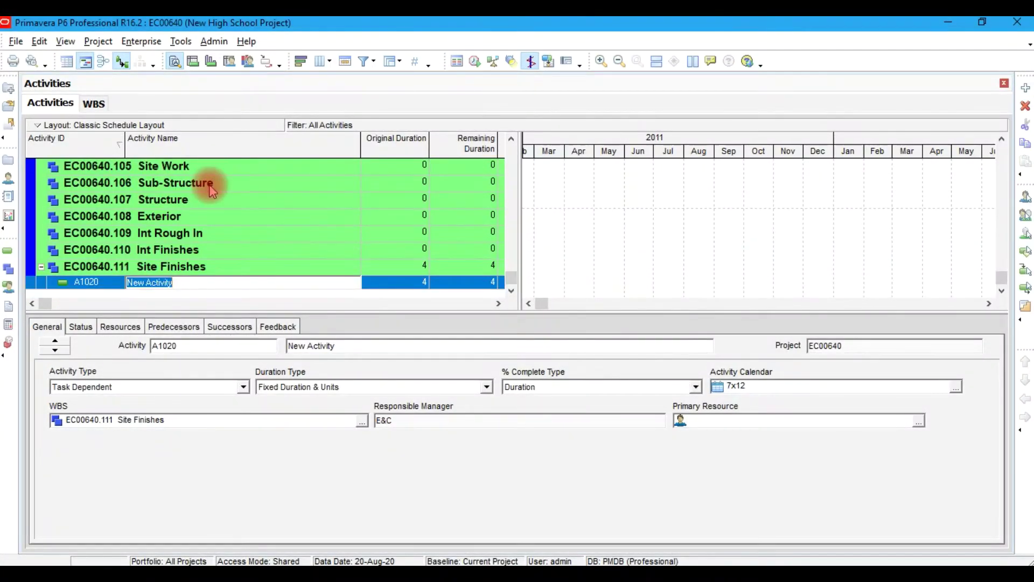
click(84, 285)
click(1025, 105)
key(Return)
Add a new activity under the WBS element EC00640.102 Design
scroll(208, 224, up, 3)
click(187, 231)
key(Insert)
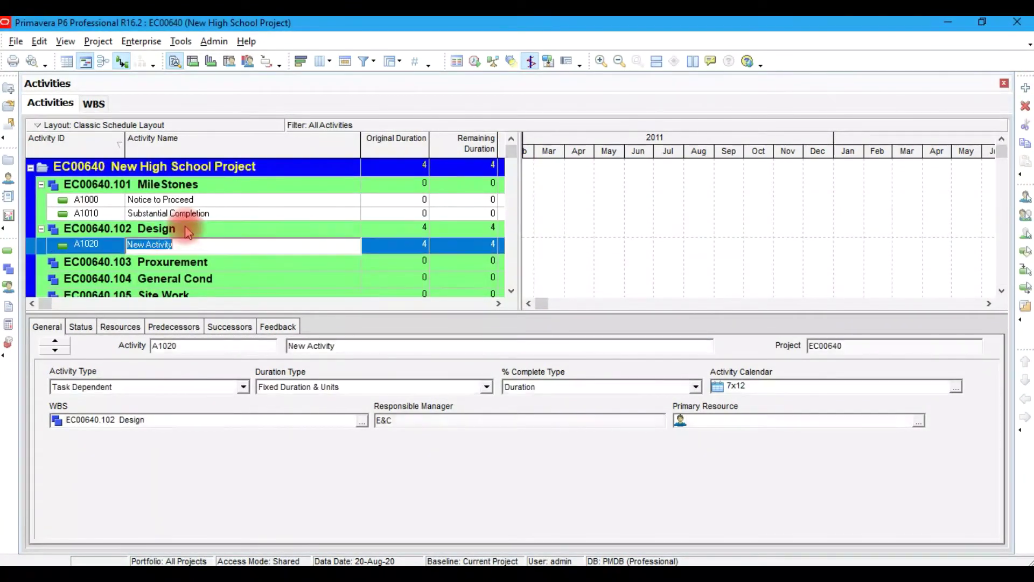
Add two more new activities under the Design WBS element
click(188, 230)
key(Insert)
click(187, 231)
key(Insert)
click(188, 231)
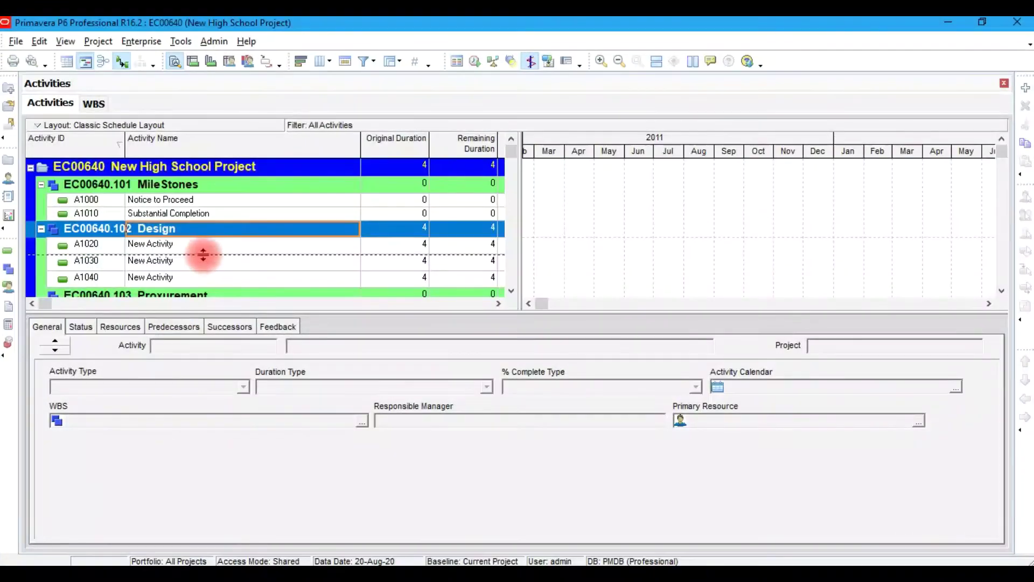
Name the first Design activity, A1020, Prepare Final Design
click(183, 245)
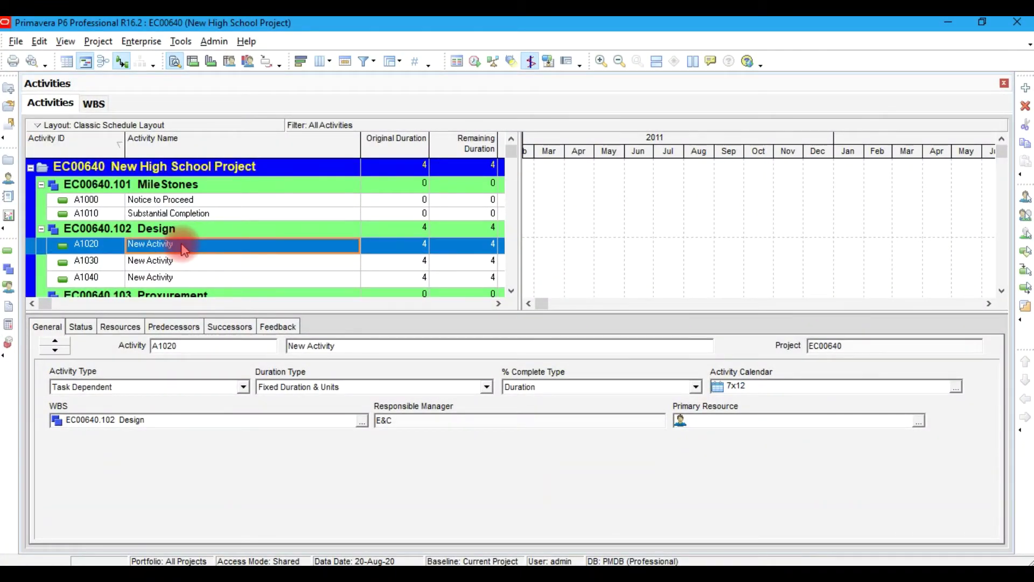
click(183, 245)
key(BackSpace)
key(BackSpace)
key(BackSpace)
key(BackSpace)
key(BackSpace)
key(BackSpace)
key(BackSpace)
key(BackSpace)
key(BackSpace)
key(BackSpace)
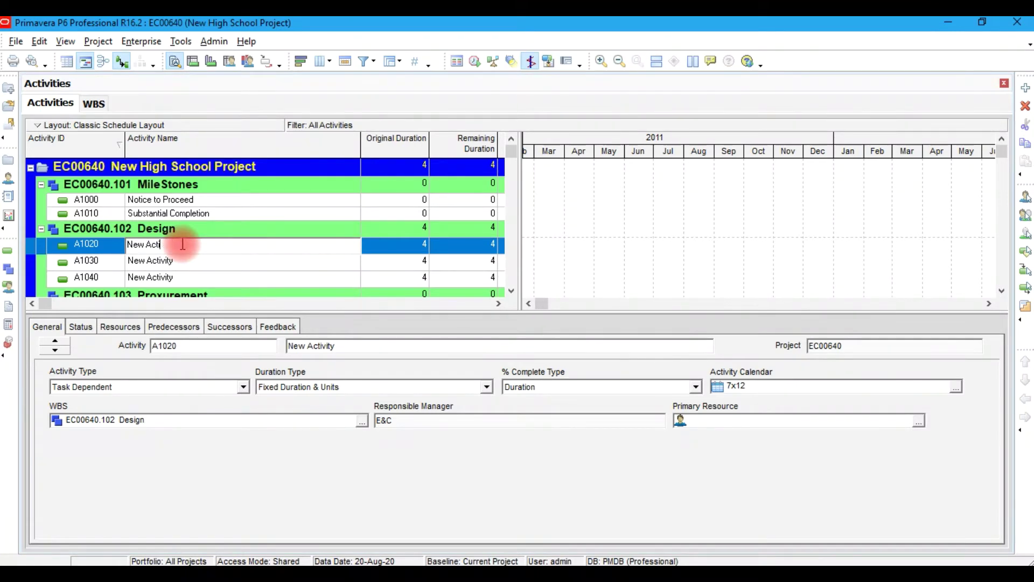
text(Pre)
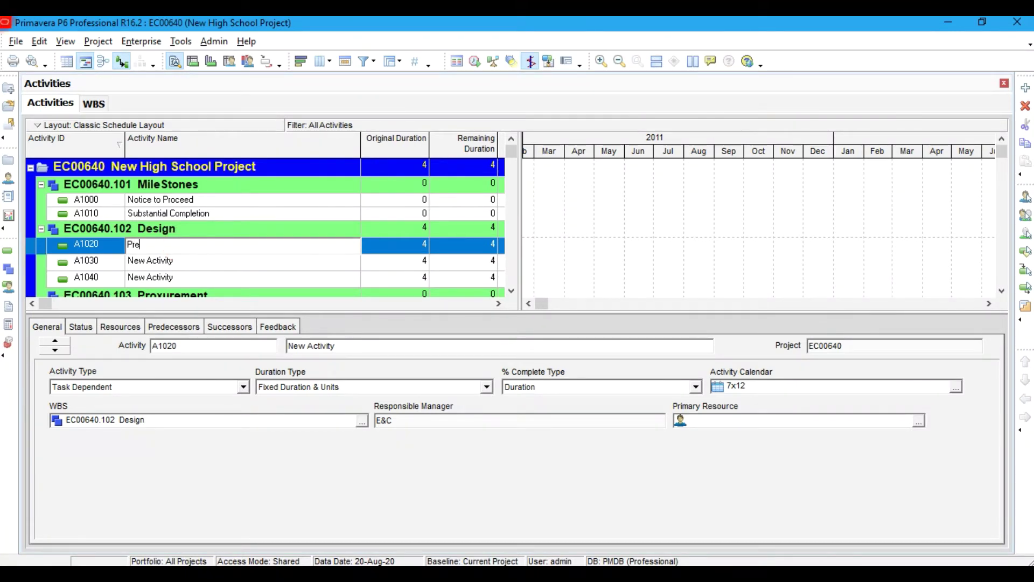
text(pare)
text( Final Desi)
text(h)
key(BackSpace)
text(gn)
Delete the two unnamed activities A1030 and A1040 under Design
click(213, 263)
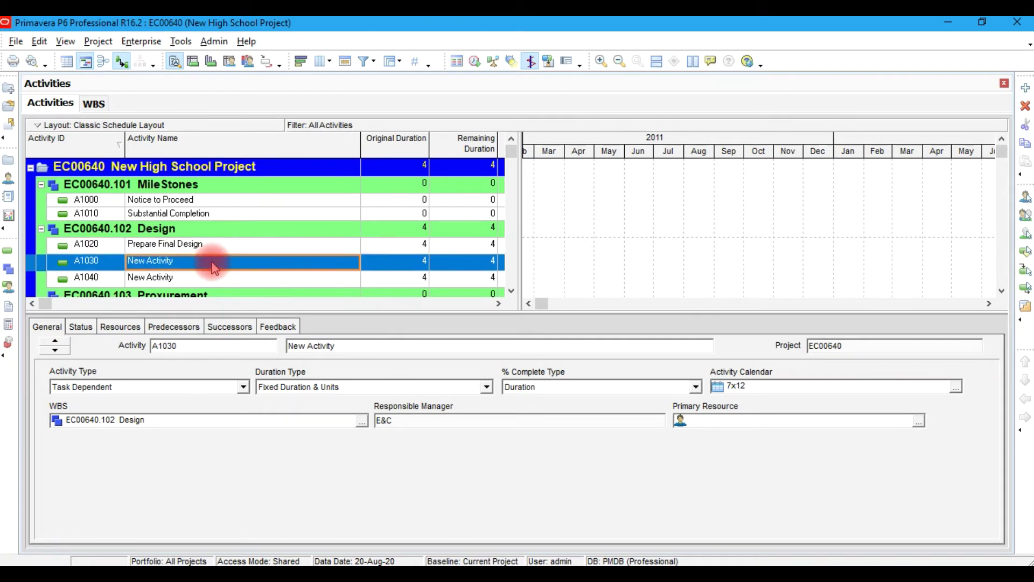
key(Delete)
key(Return)
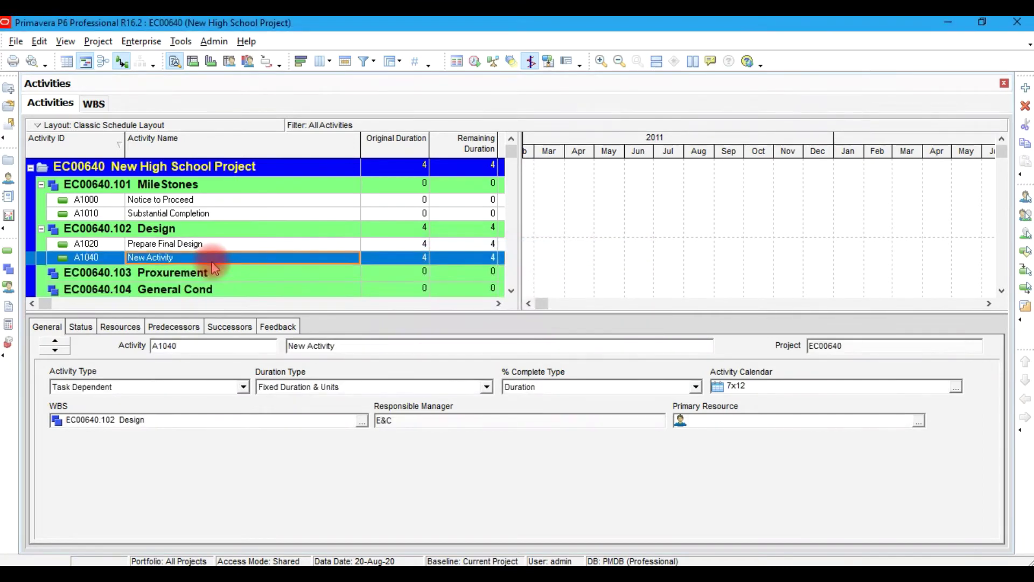
key(Delete)
key(Left)
key(Return)
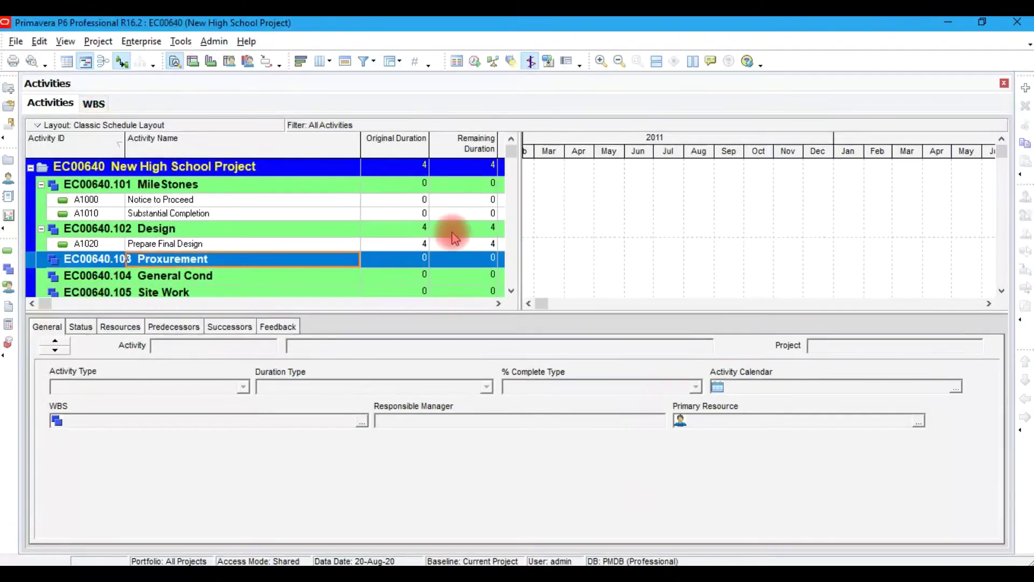
Set the original duration of Prepare Final Design to 5
click(379, 201)
click(412, 244)
text(5)
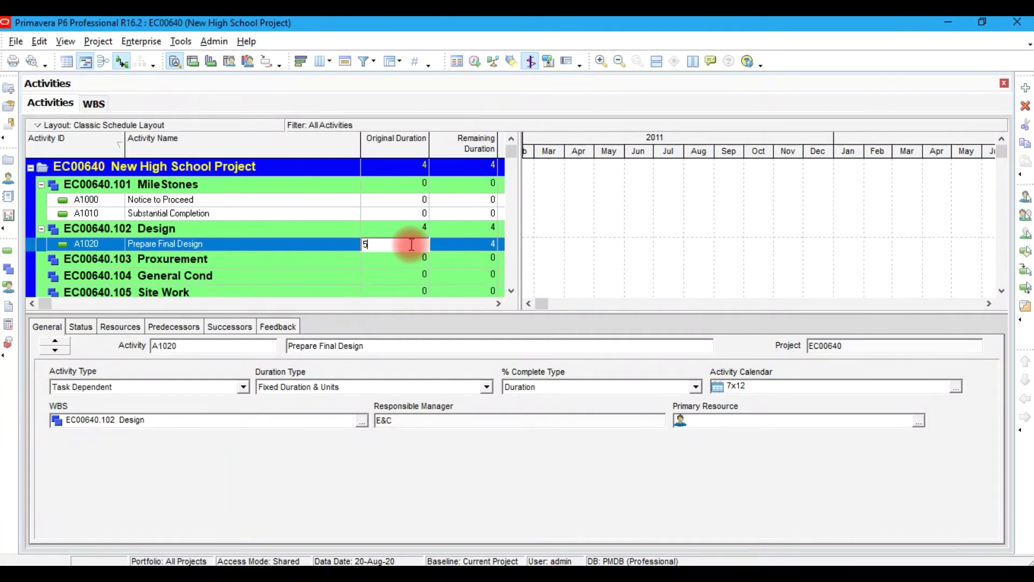
key(Return)
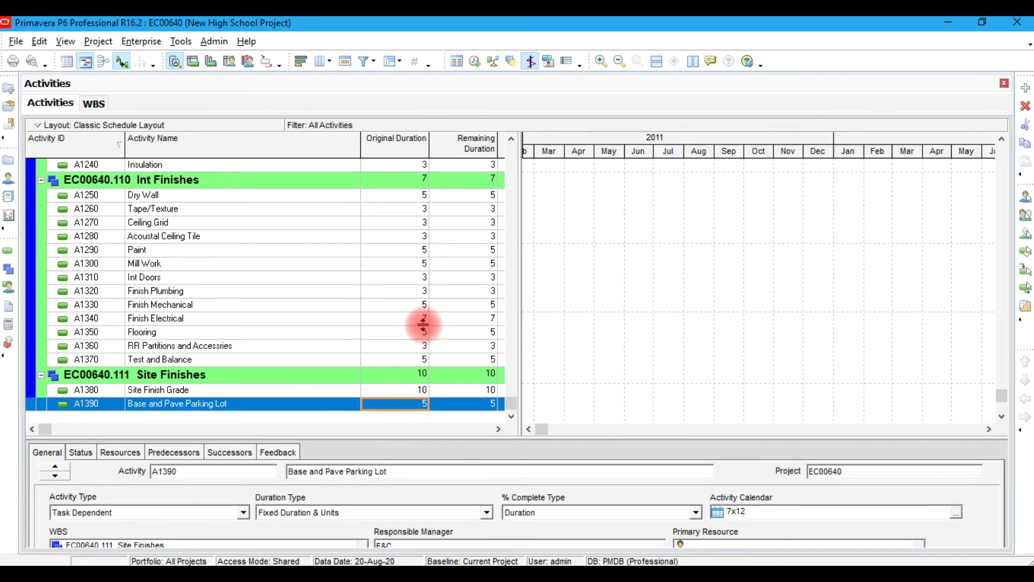
Review the project's activity list from its beginning, collapsing and expanding the MileStones, Design and whole-project groups
drag(511, 140, 512, 140)
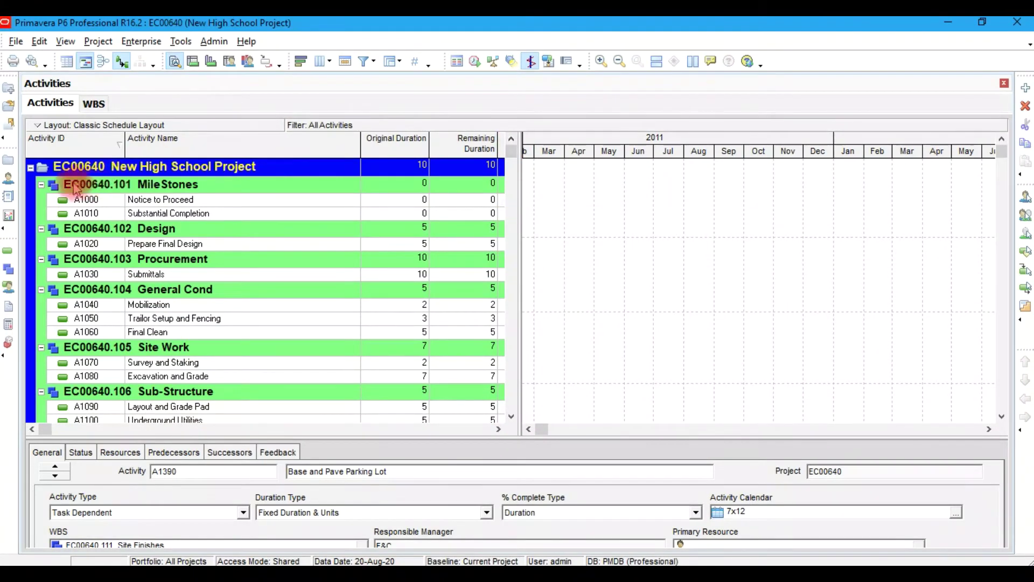
click(42, 184)
click(41, 184)
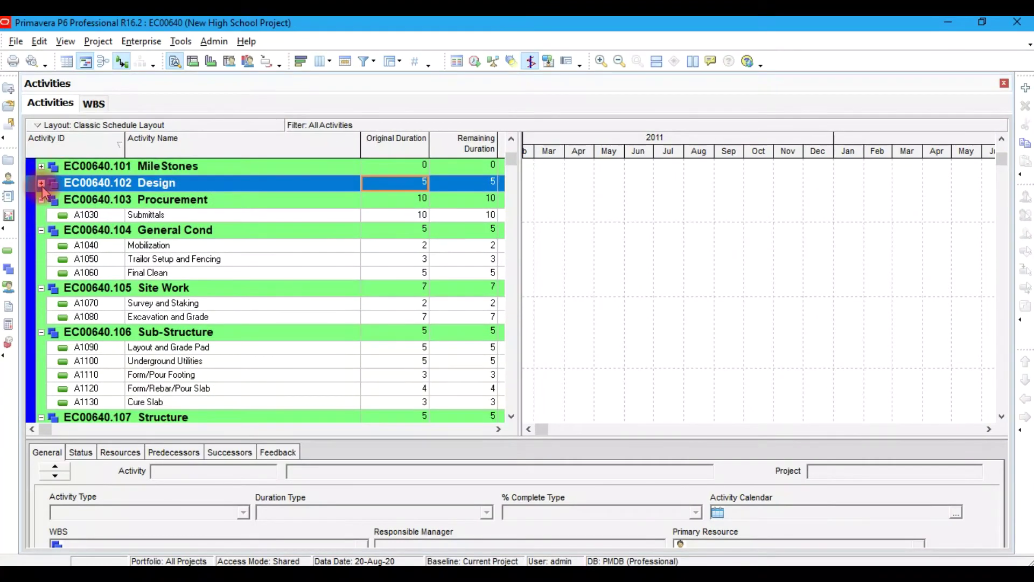
click(41, 184)
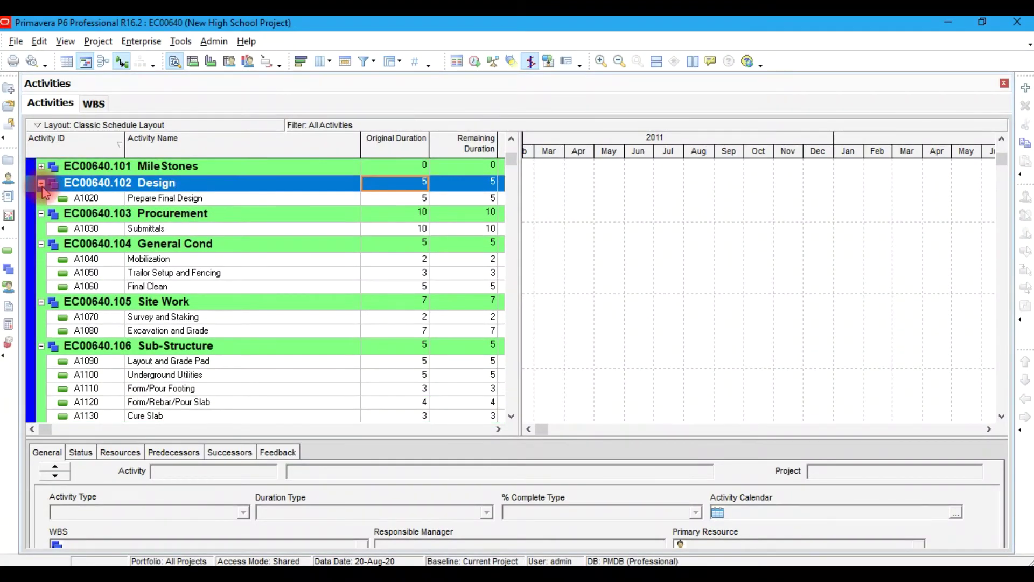
click(511, 142)
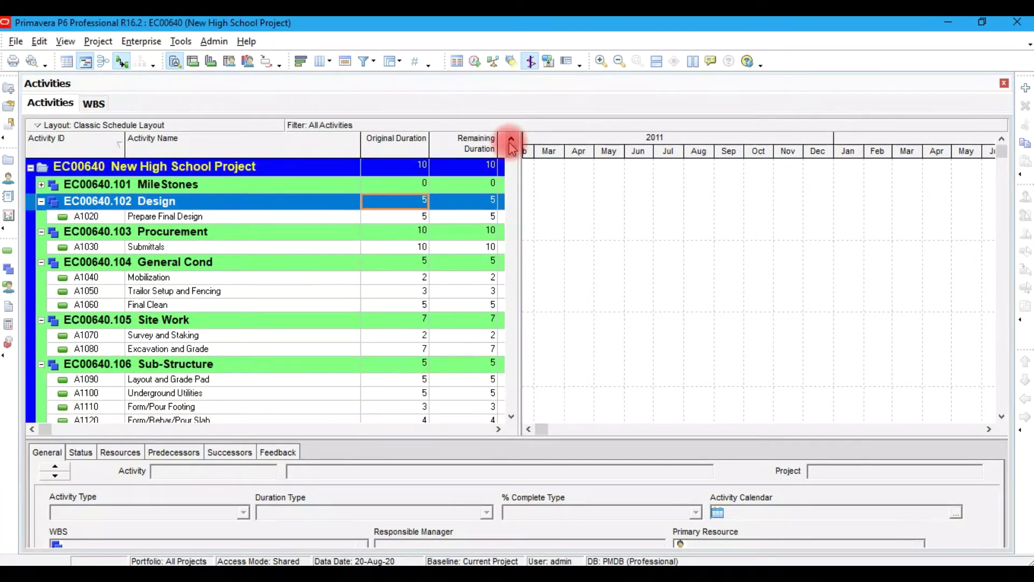
click(43, 185)
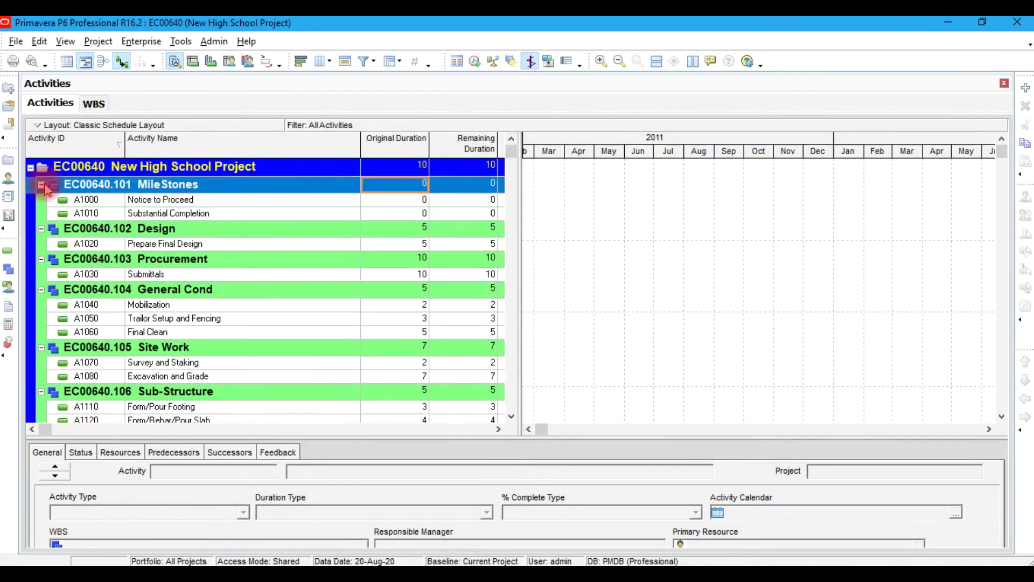
click(32, 168)
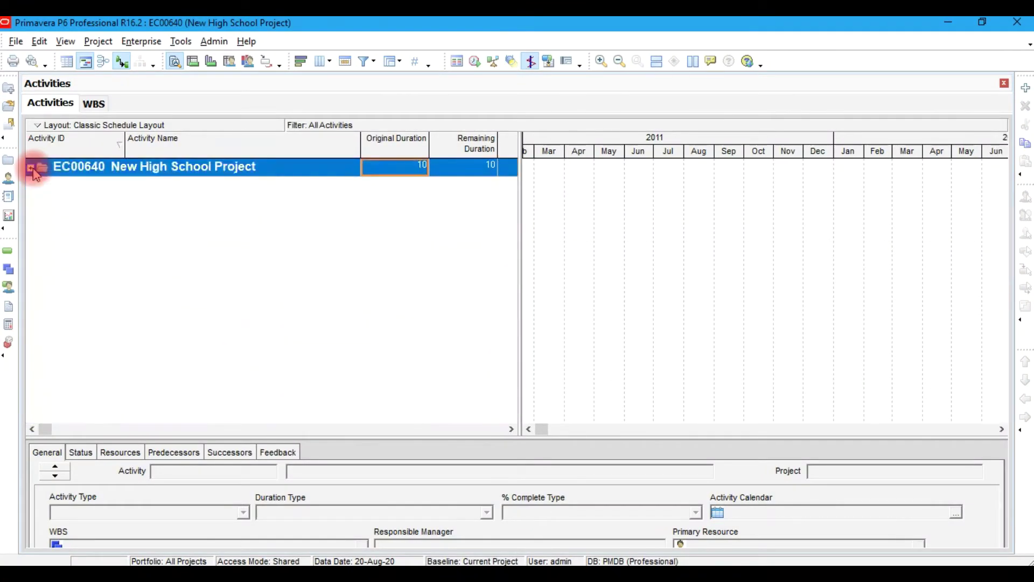
click(31, 168)
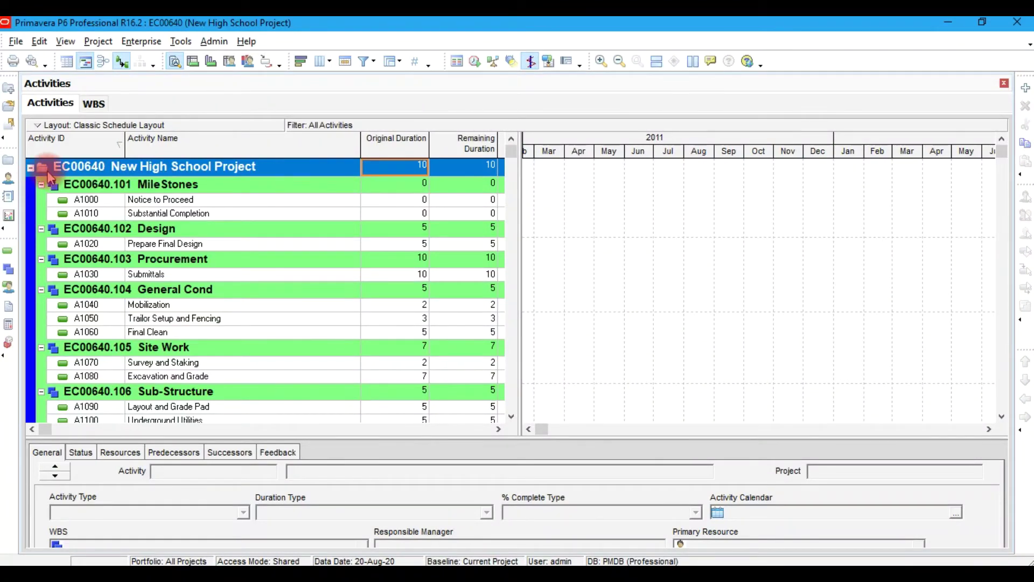
Switch to the training manual and read from the end of the activity table into the Viewing Activity Details section
click(721, 572)
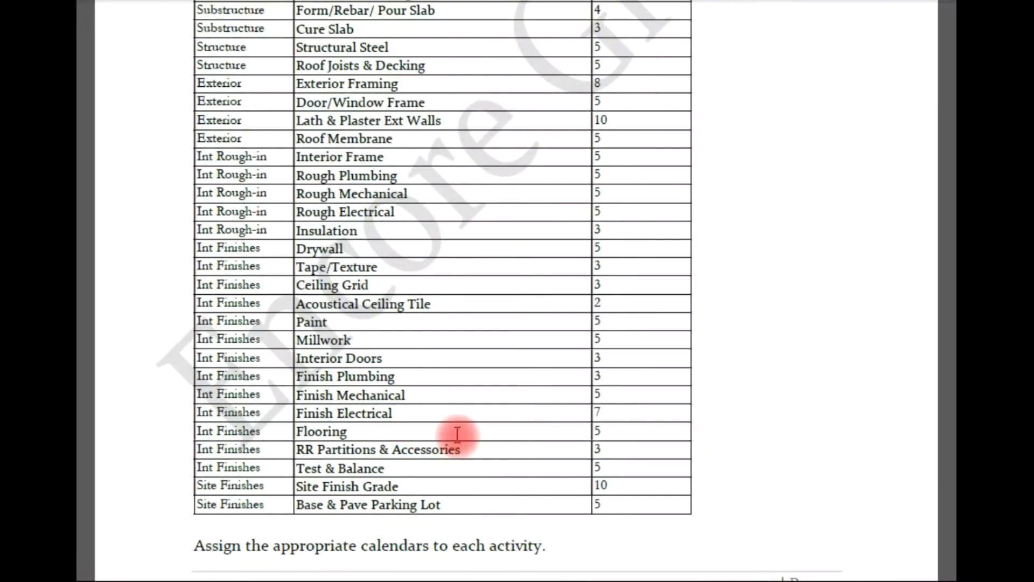
scroll(456, 434, down, 8)
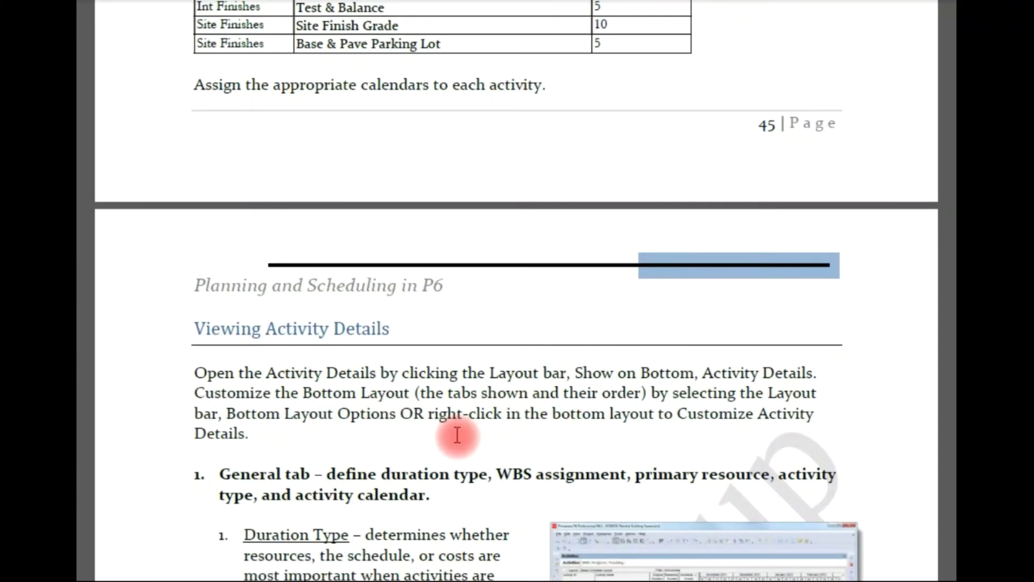
scroll(457, 435, down, 3)
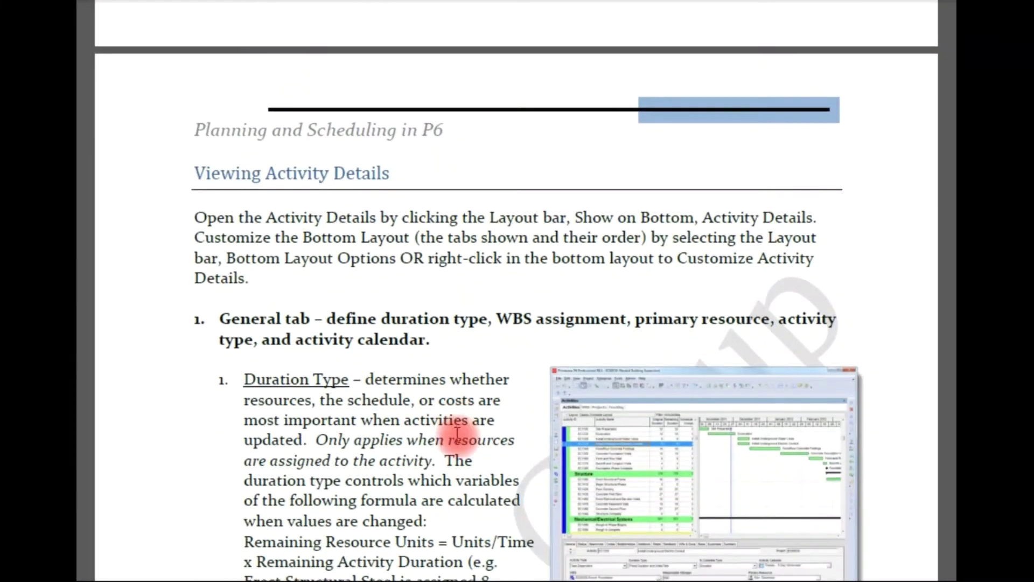
scroll(456, 434, down, 2)
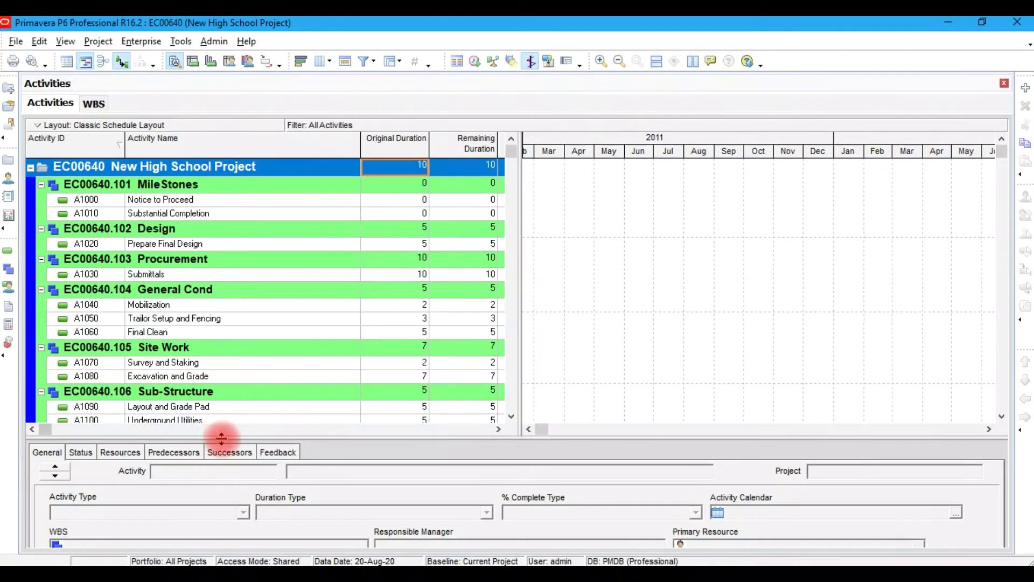
Enlarge the activity details area and review the Status, Resources, Predecessors and Successors details of the Notice to Proceed milestone
drag(222, 439, 248, 330)
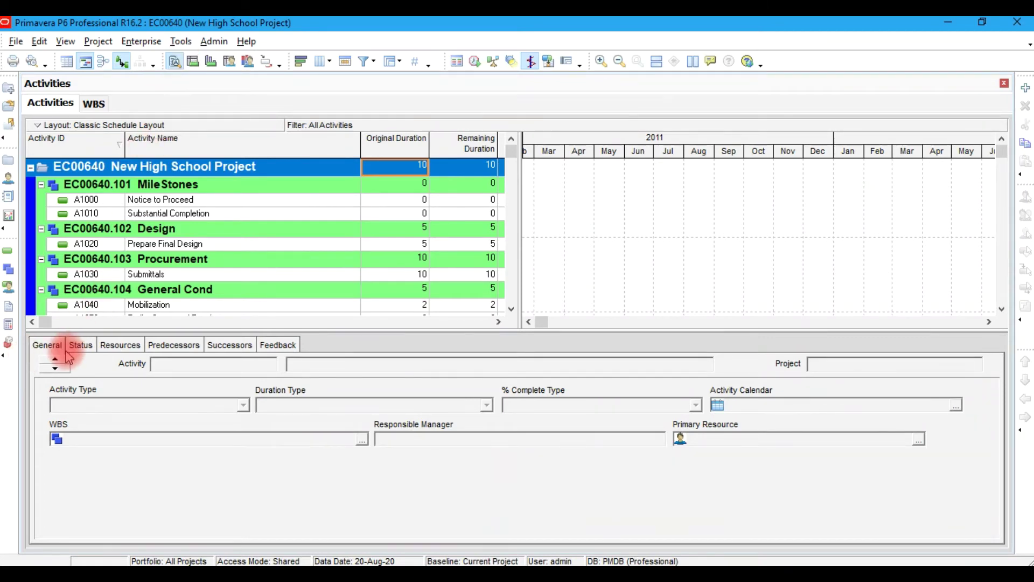
click(175, 200)
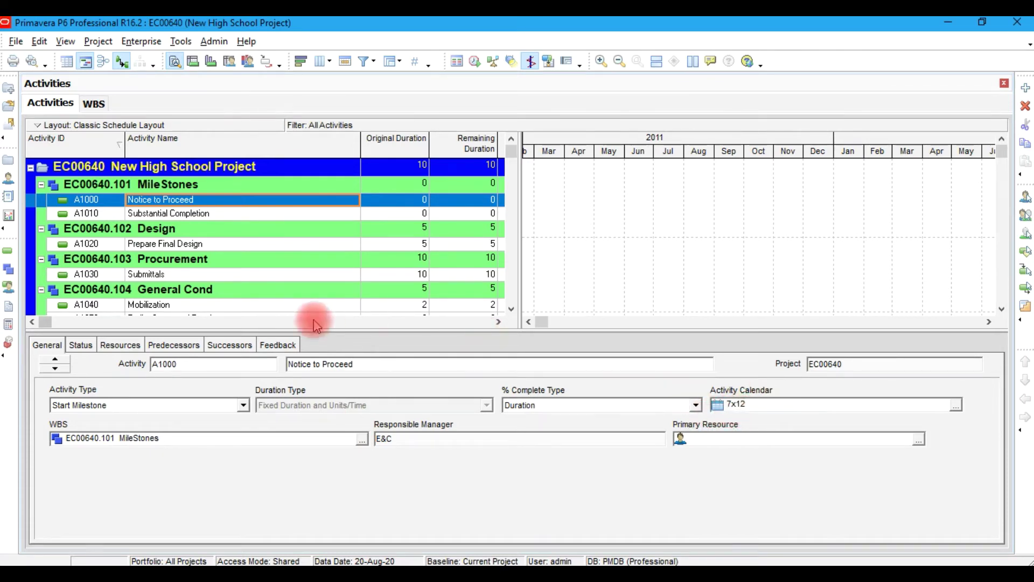
click(96, 346)
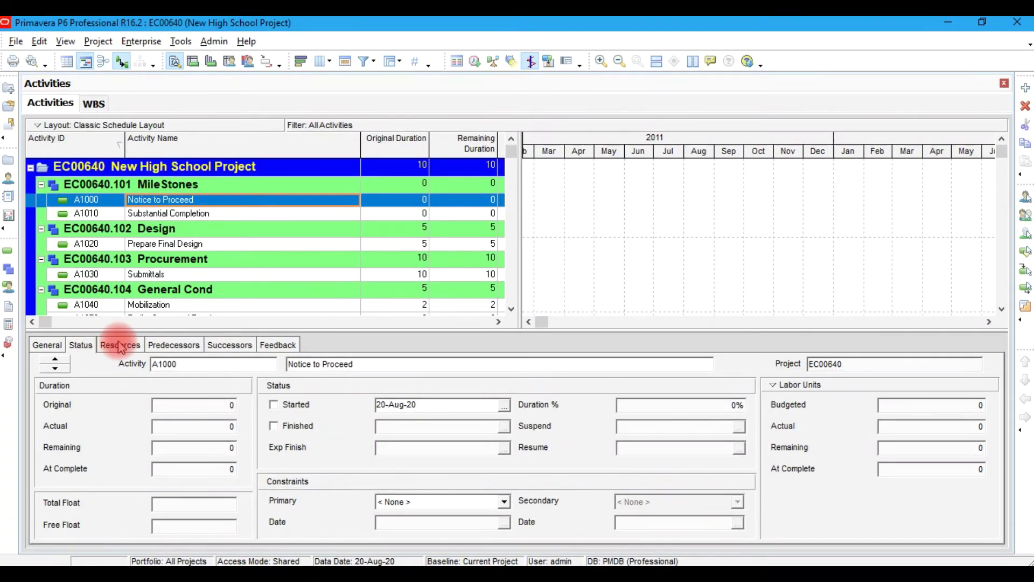
click(122, 345)
click(162, 344)
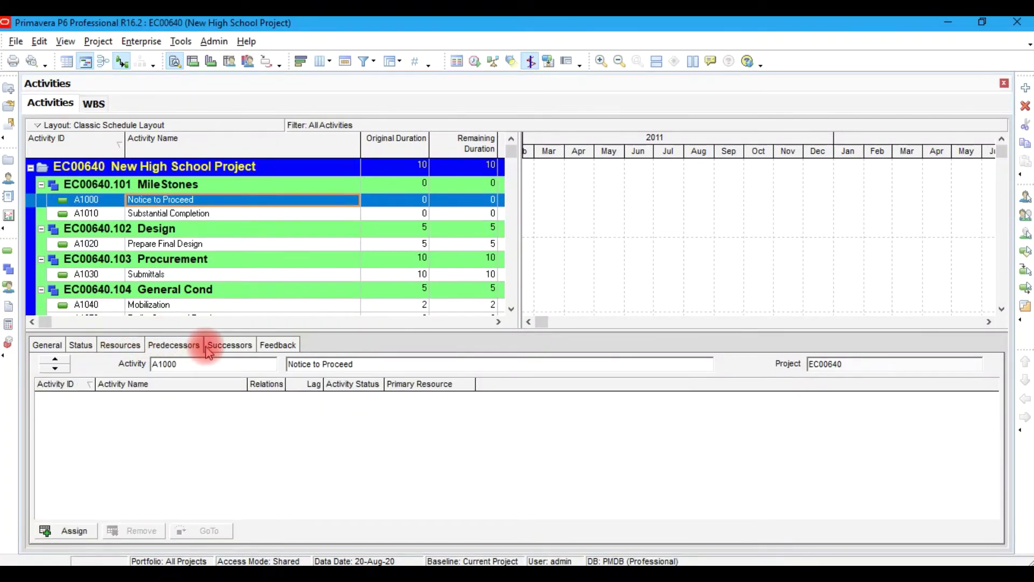
click(222, 347)
click(186, 349)
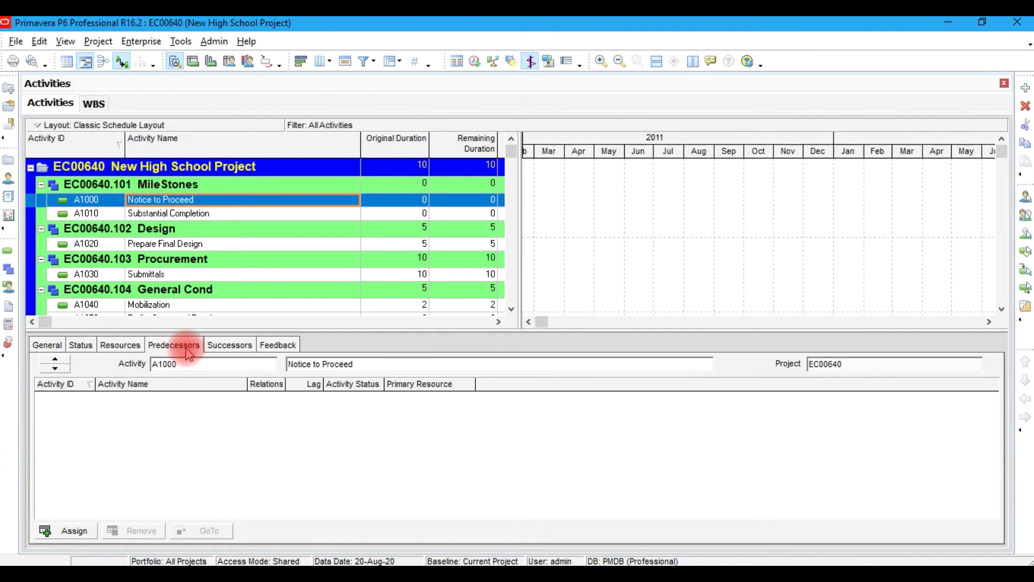
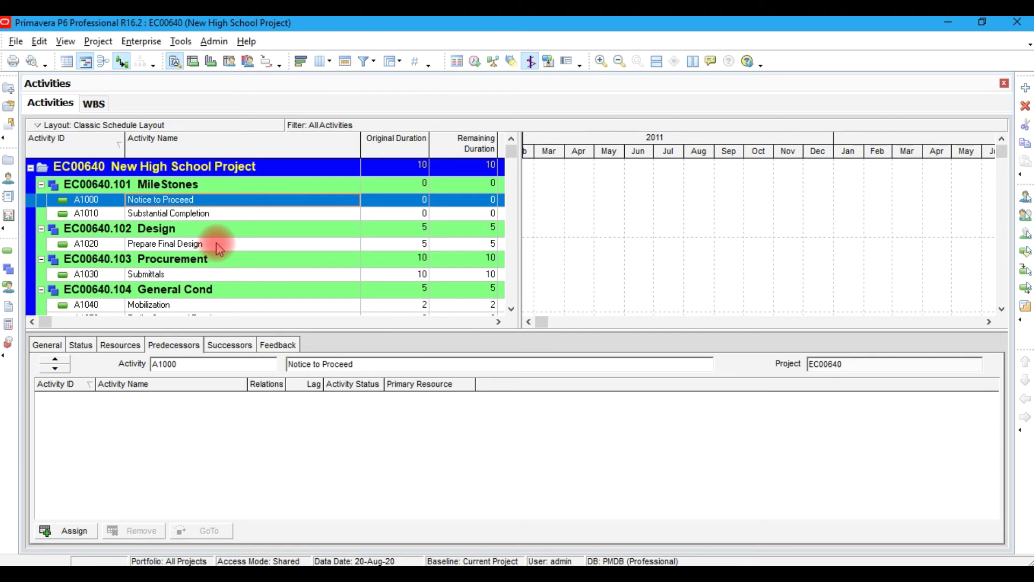
Go through the activities from Prepare Final Design to Excavation and Grade, checking their predecessor details
click(218, 243)
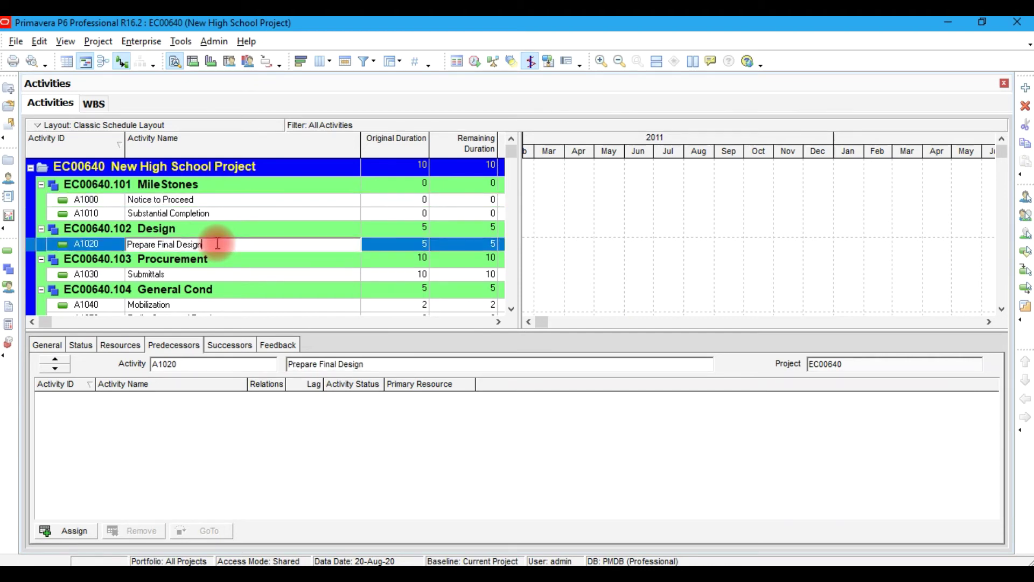
click(204, 294)
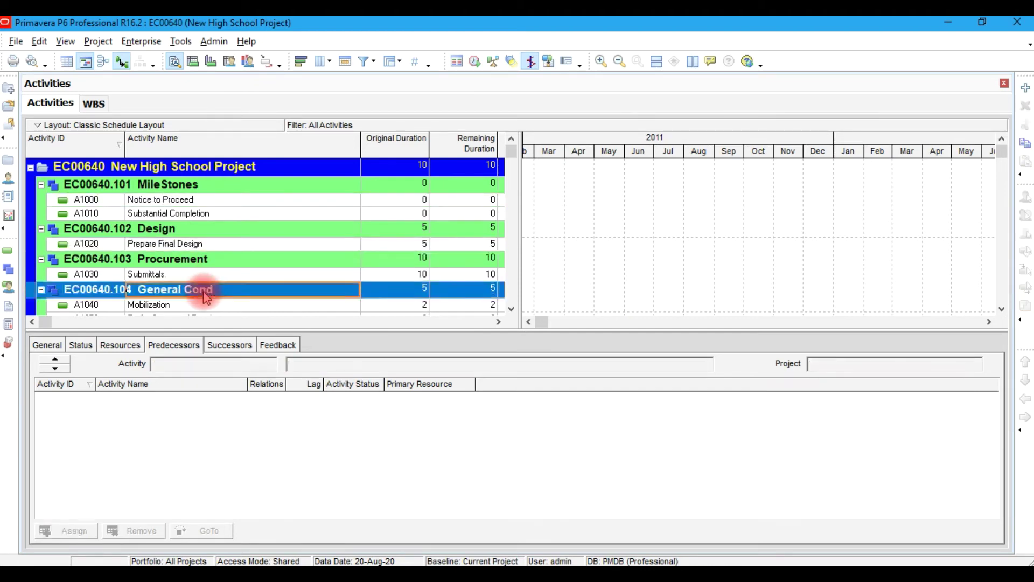
key(Down)
key(Down)
key(Down)
key(Down)
key(Down)
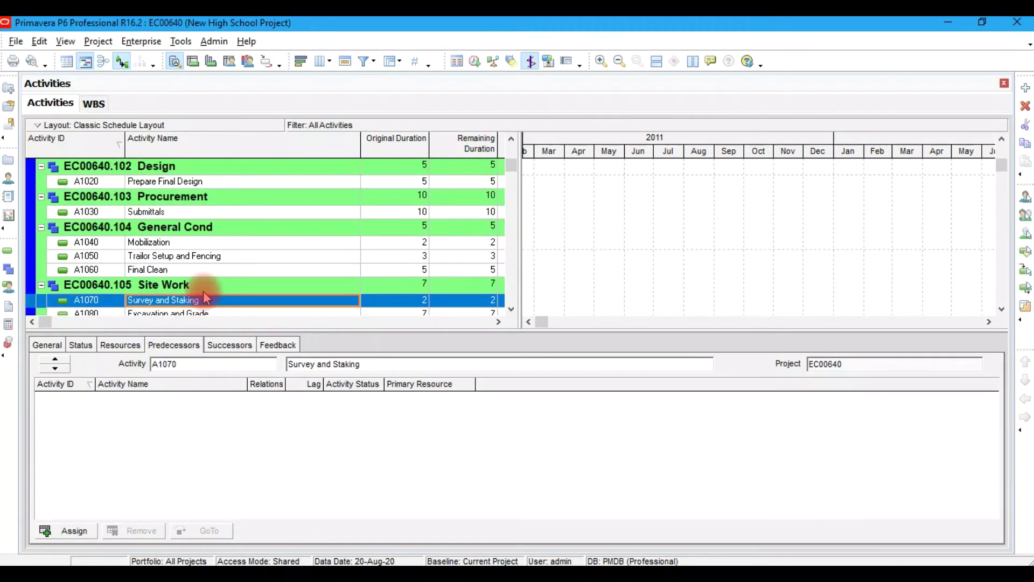
key(Down)
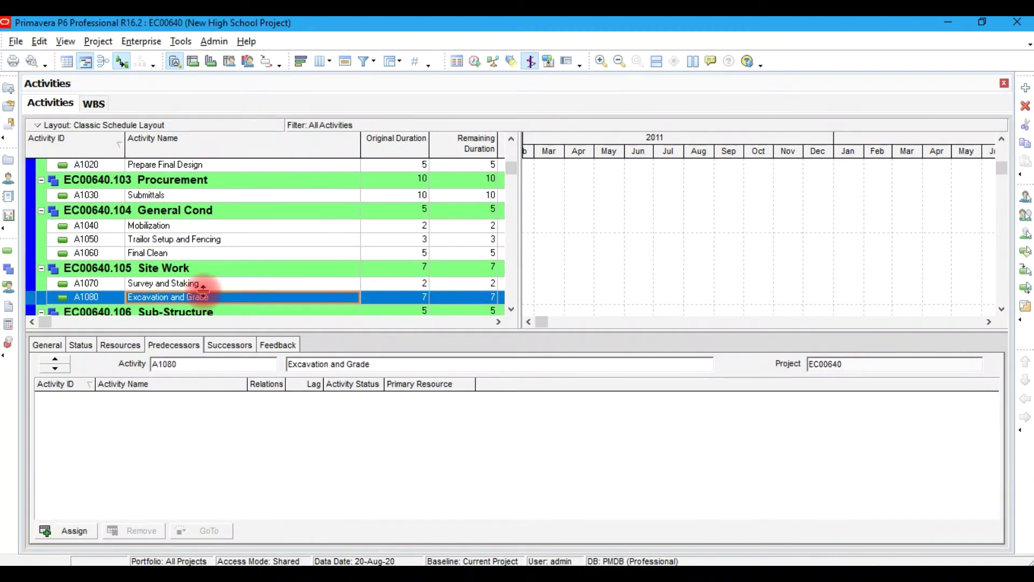
Assign Trailor Setup and Fencing (A1050) as a successor of Mobilization (A1040), leaving the project unscheduled
click(178, 226)
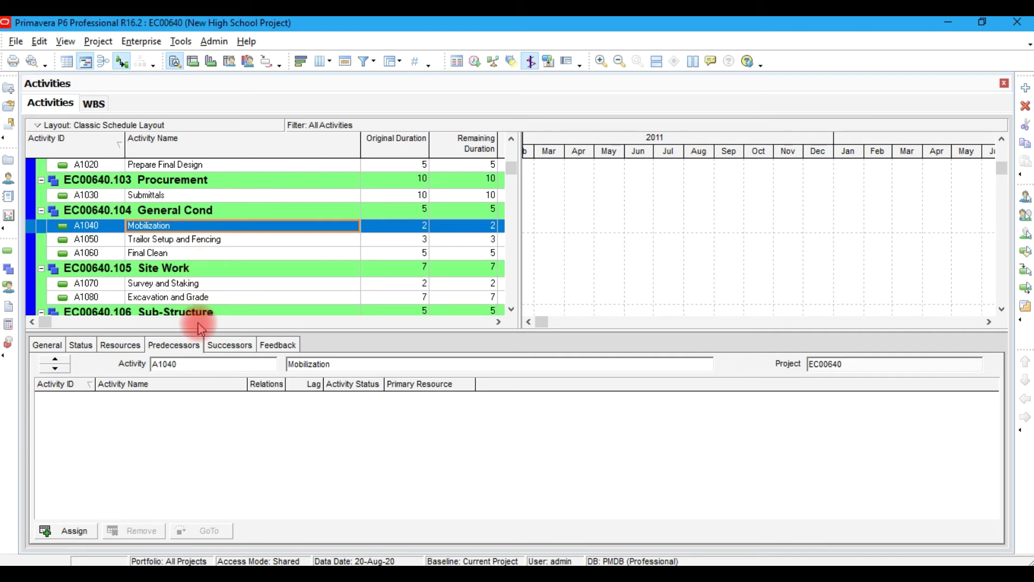
click(231, 348)
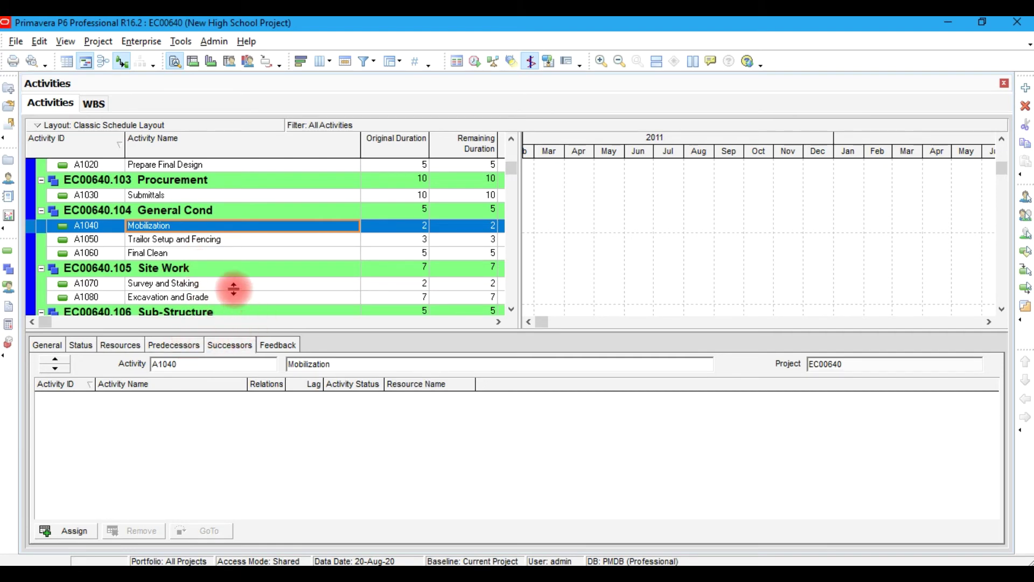
click(75, 533)
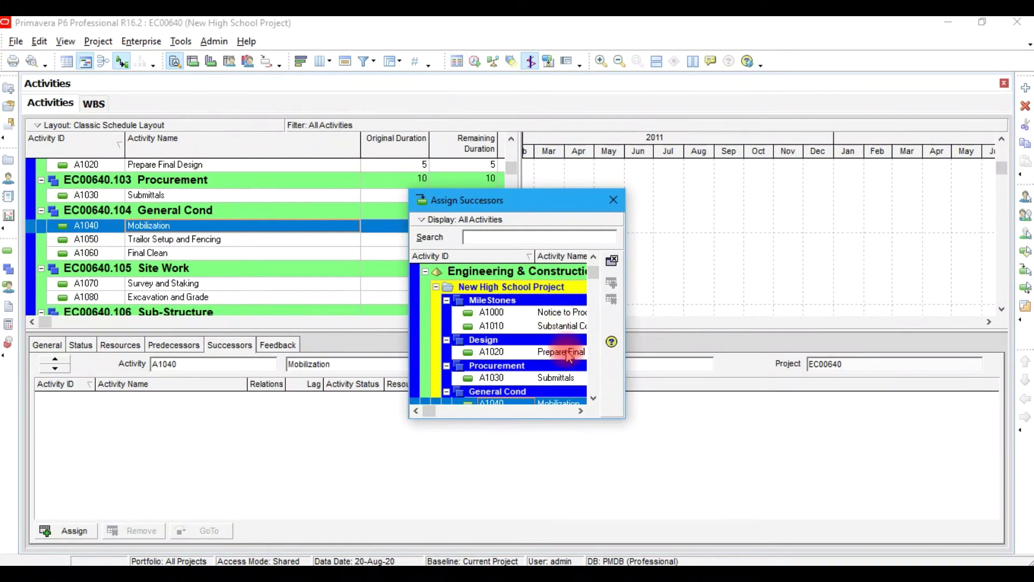
click(593, 398)
click(593, 398)
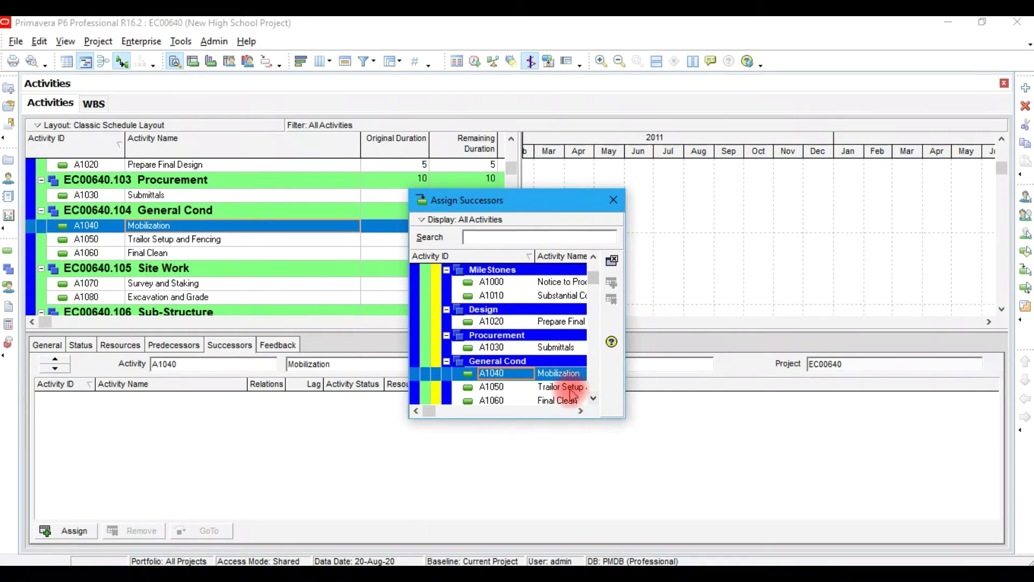
click(577, 388)
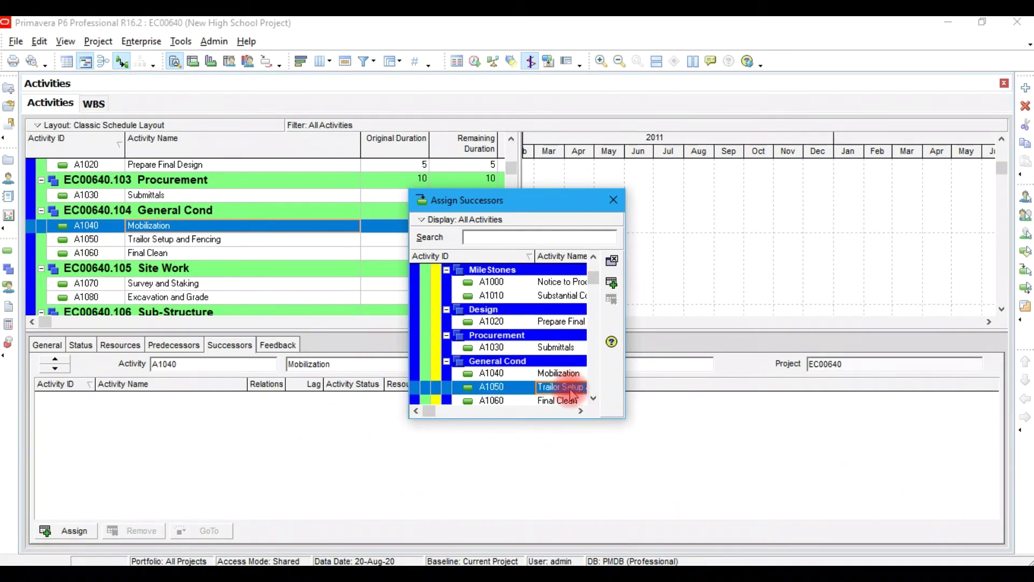
click(613, 284)
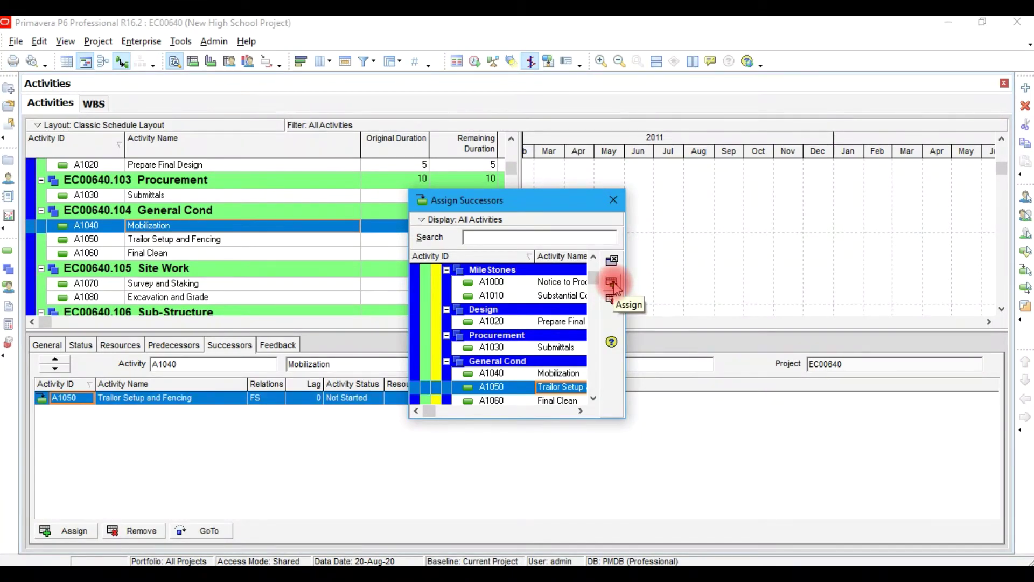
click(613, 200)
key(F9)
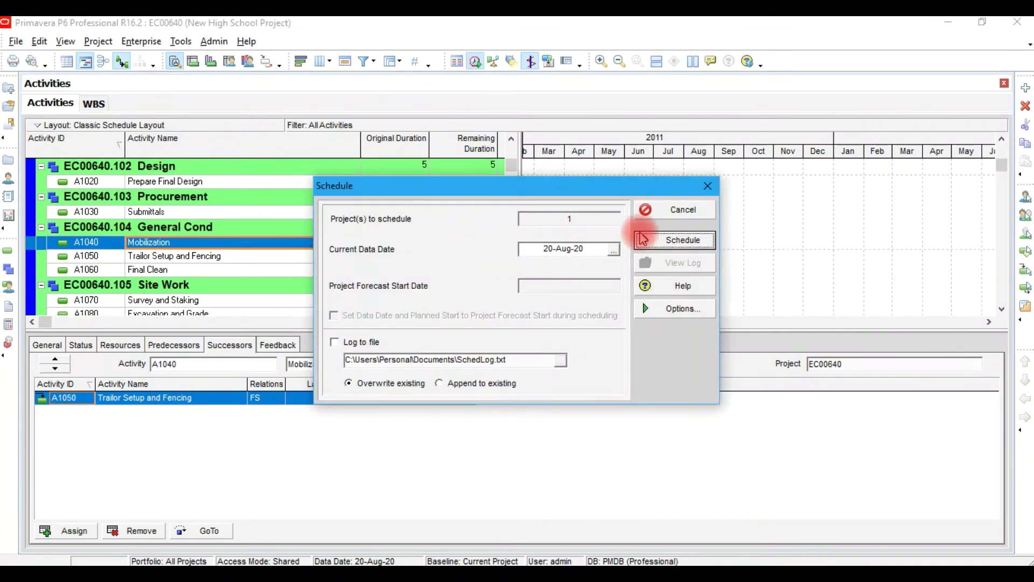
click(708, 186)
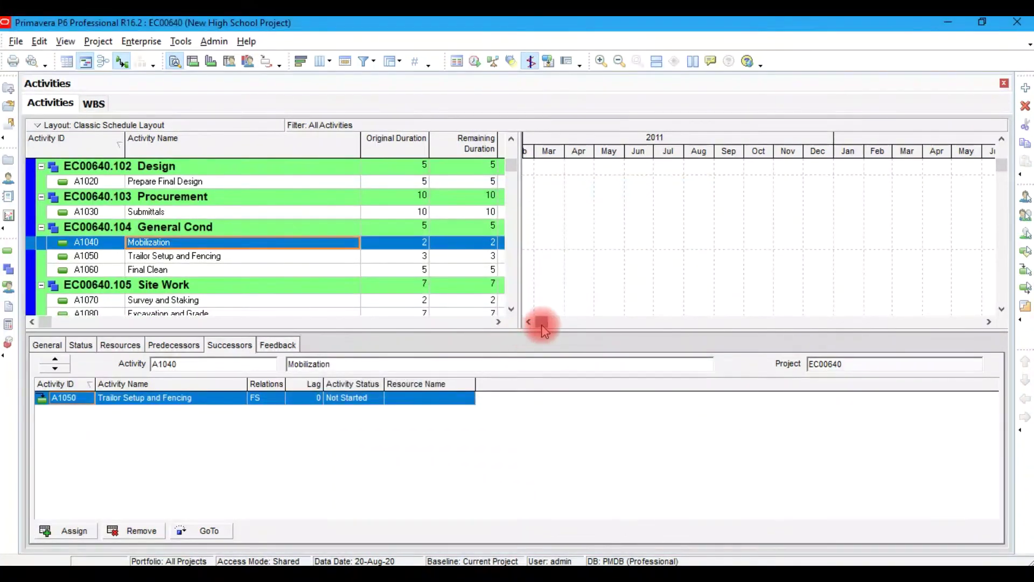
Set the Gantt chart's timescale date interval to Month/Week and show the bars from August 2020
drag(547, 326, 571, 346)
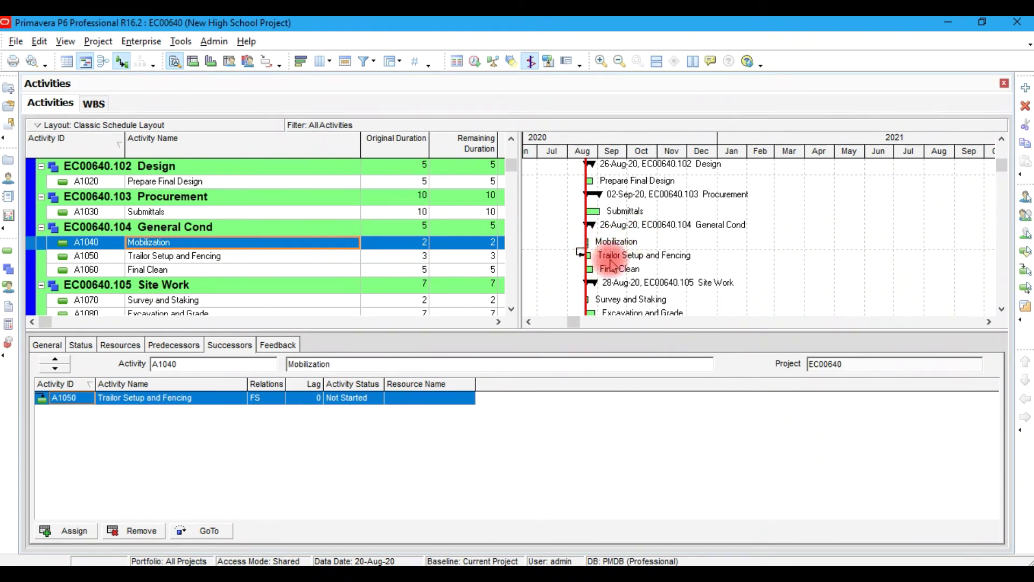
click(271, 402)
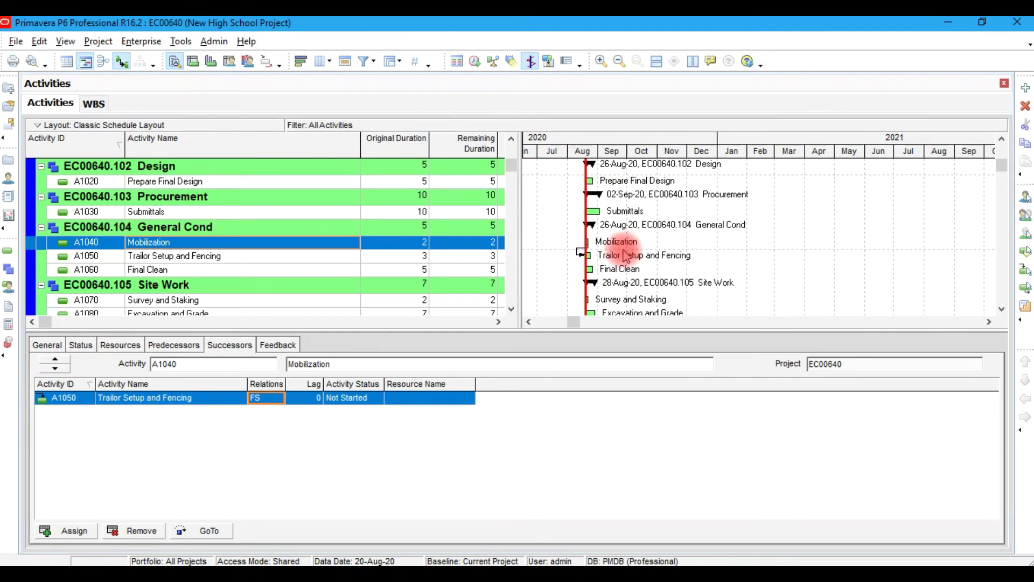
right_click(658, 247)
click(711, 315)
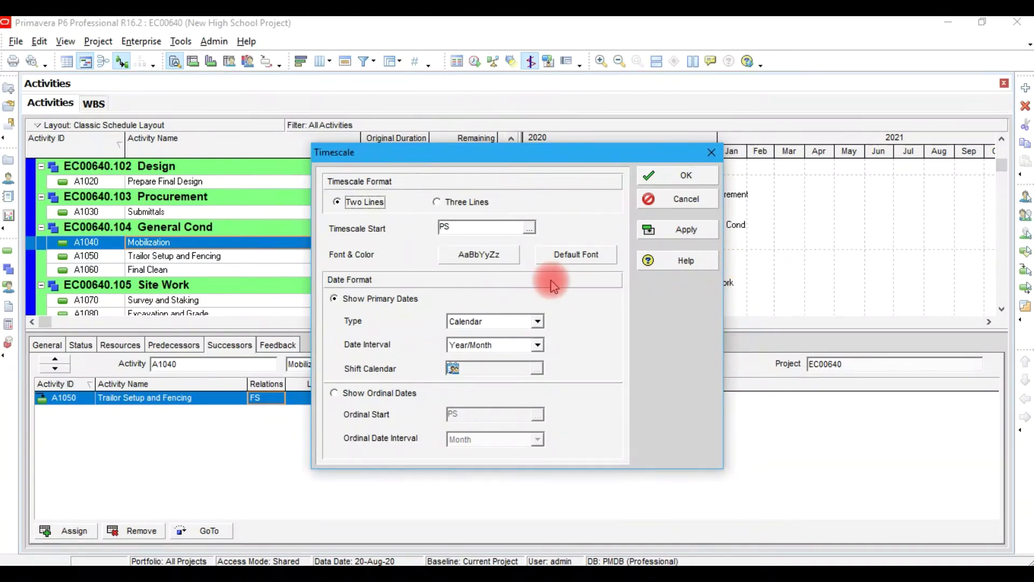
click(537, 322)
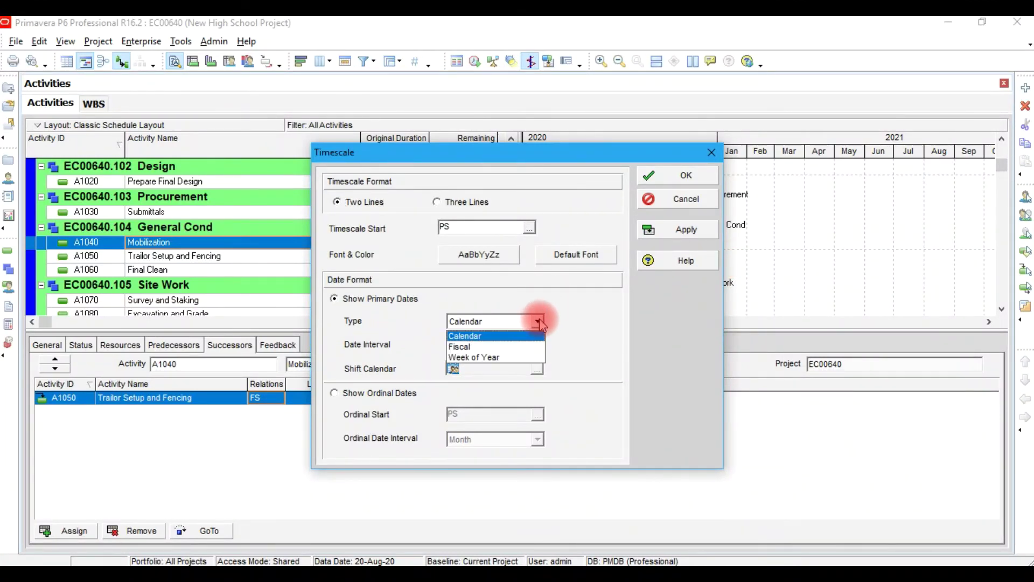
click(538, 322)
click(538, 346)
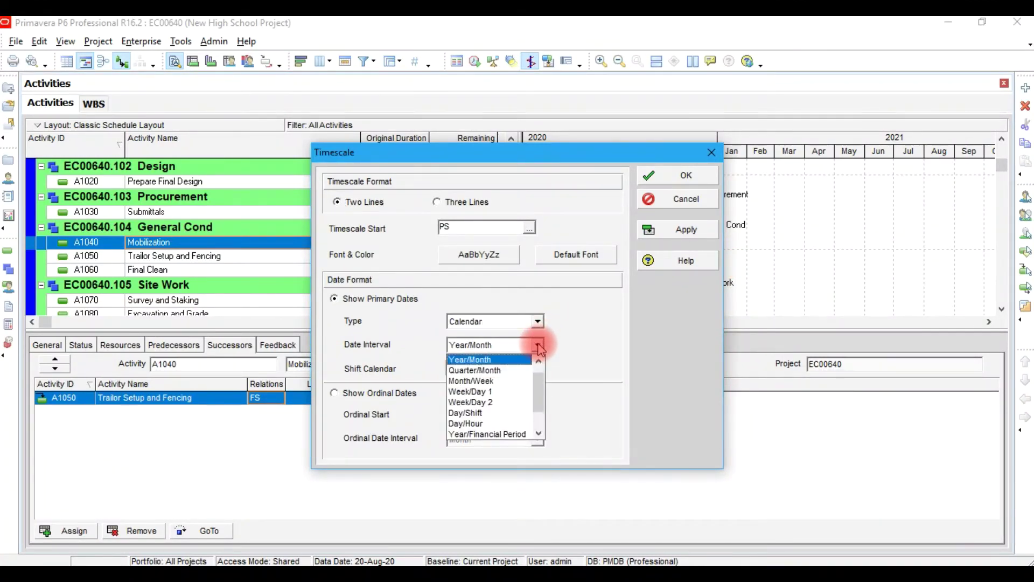
click(539, 361)
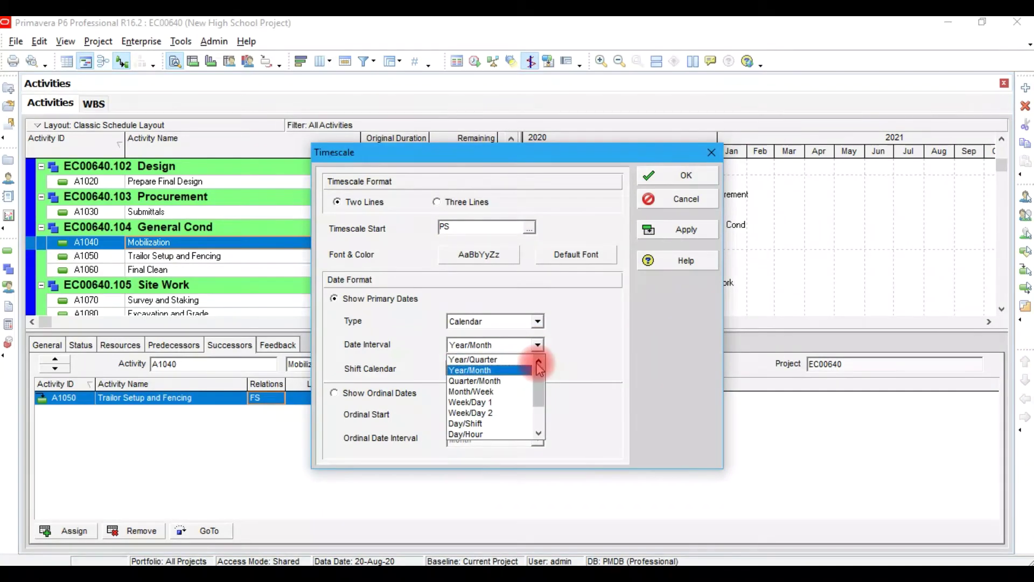
click(507, 391)
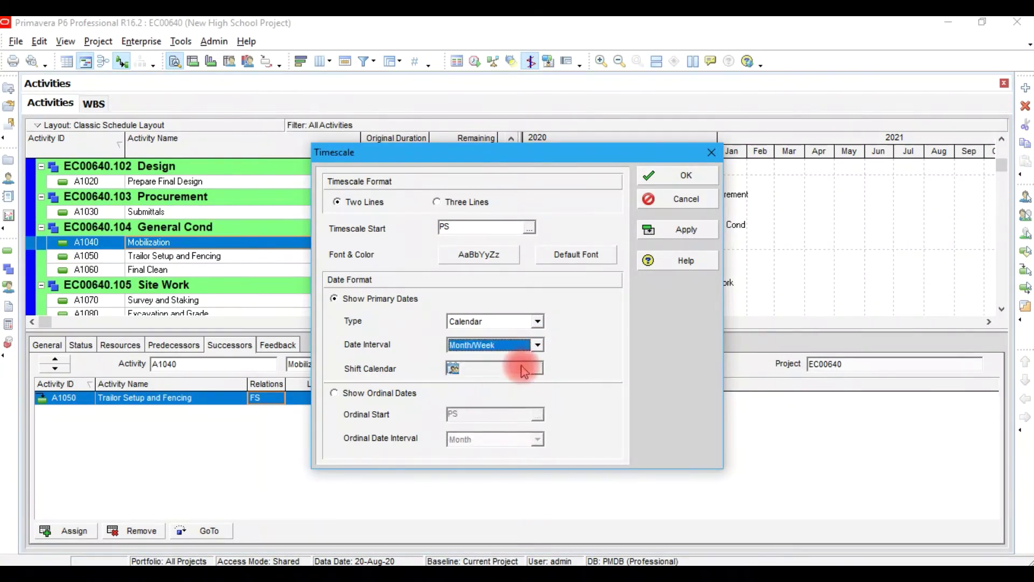
click(658, 179)
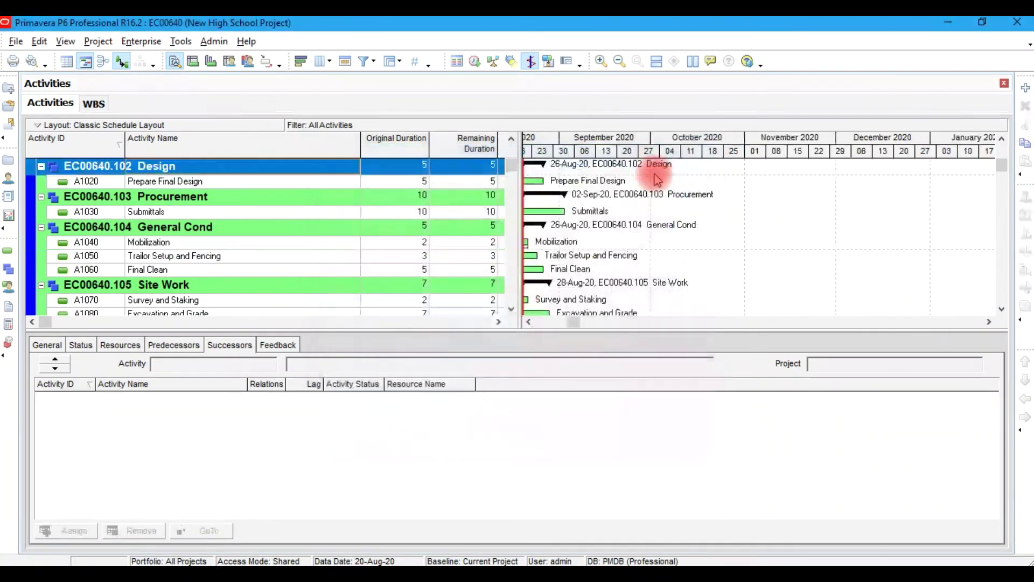
click(528, 322)
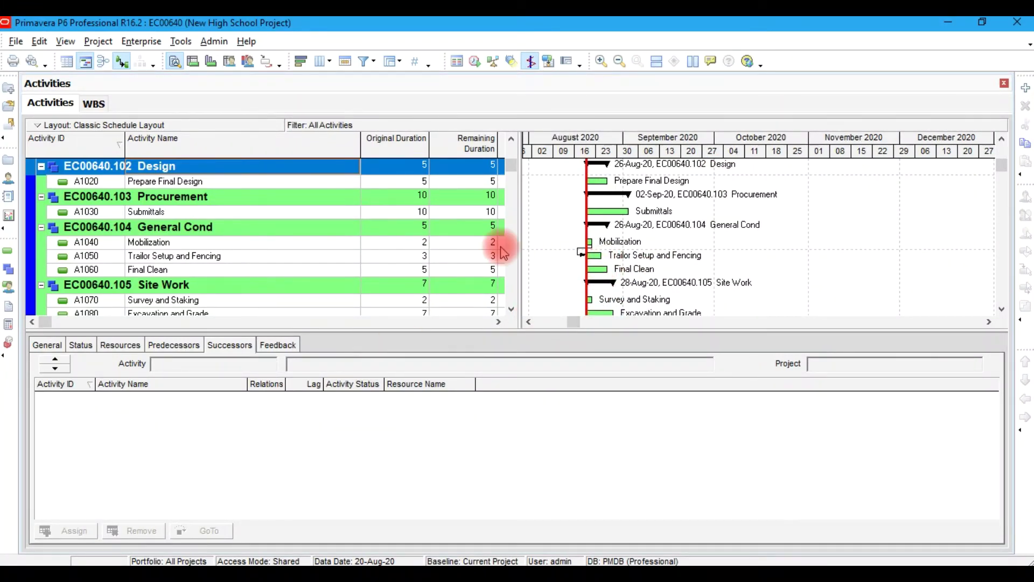
Set the lag between Mobilization and its successor Trailor Setup and Fencing to 1, and finally to 5
click(171, 240)
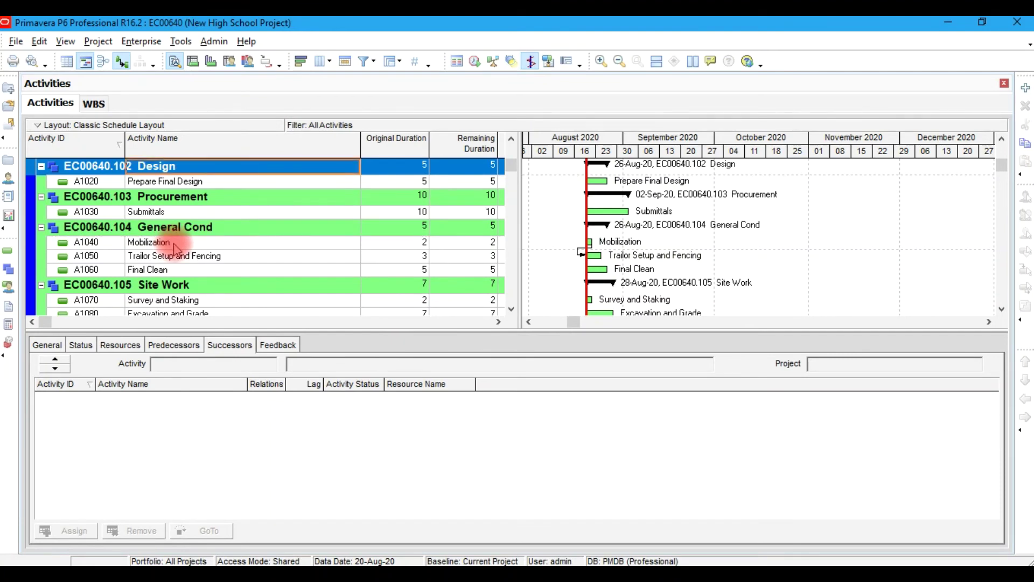
click(291, 363)
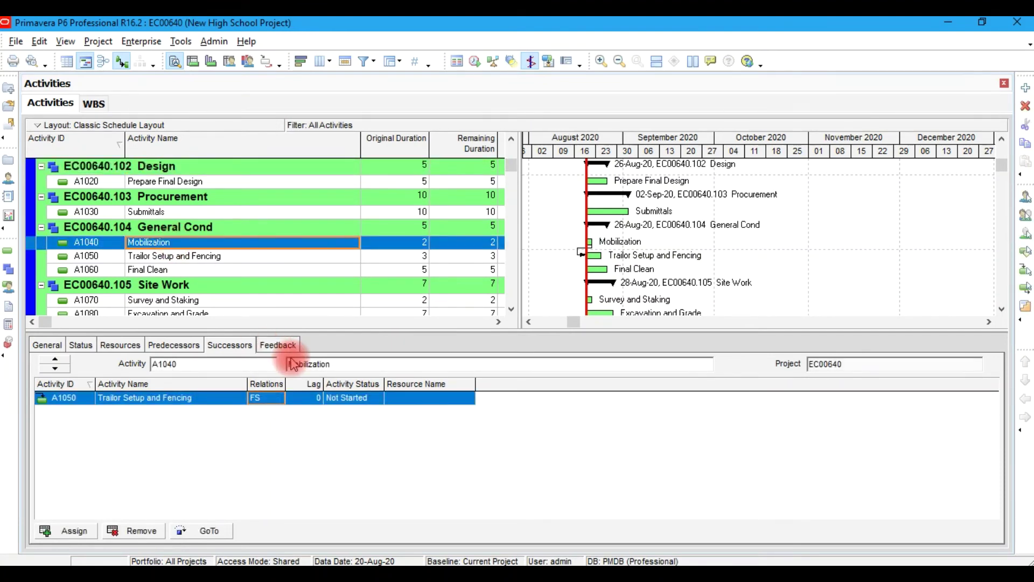
click(310, 400)
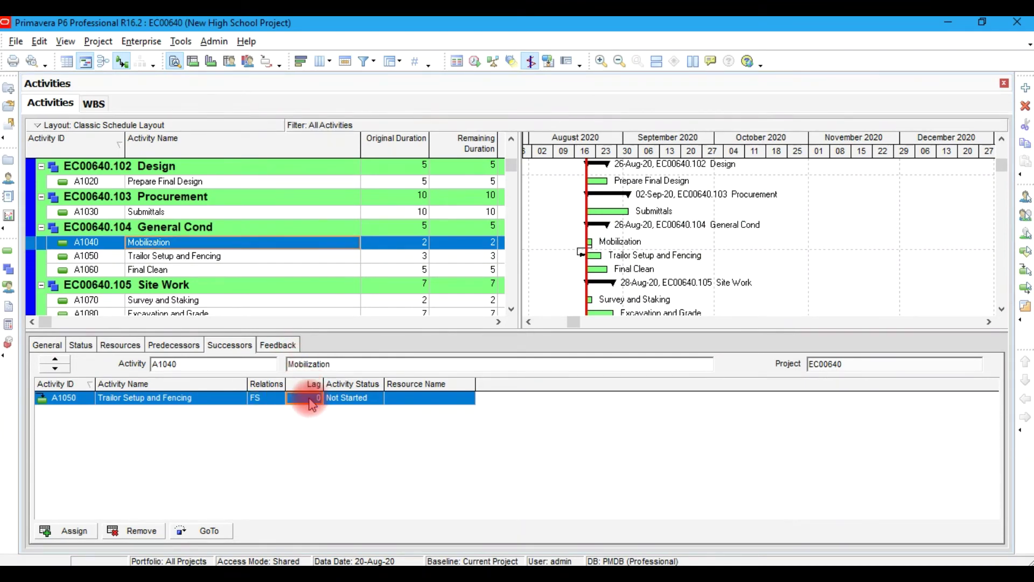
text(1)
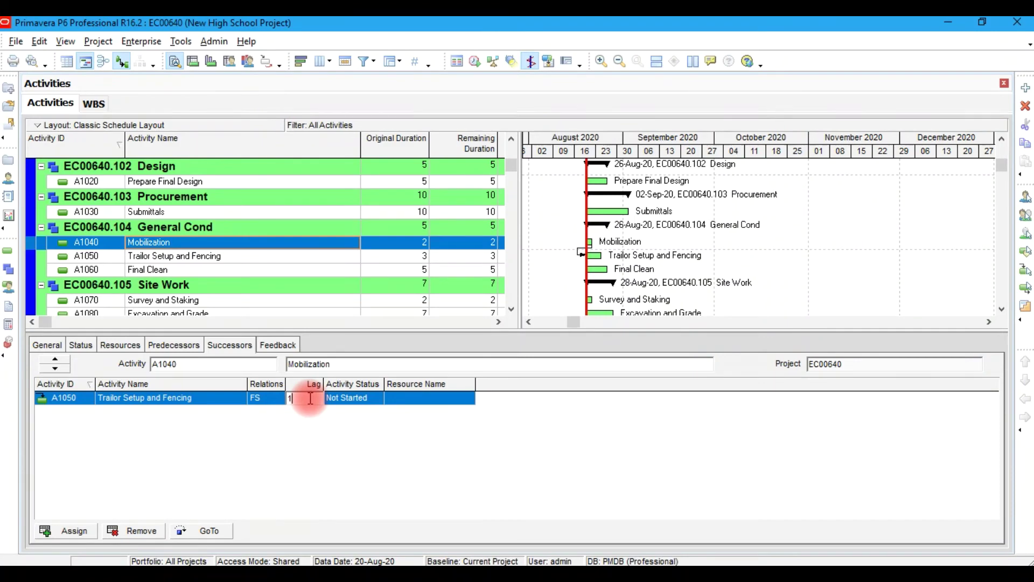
click(309, 399)
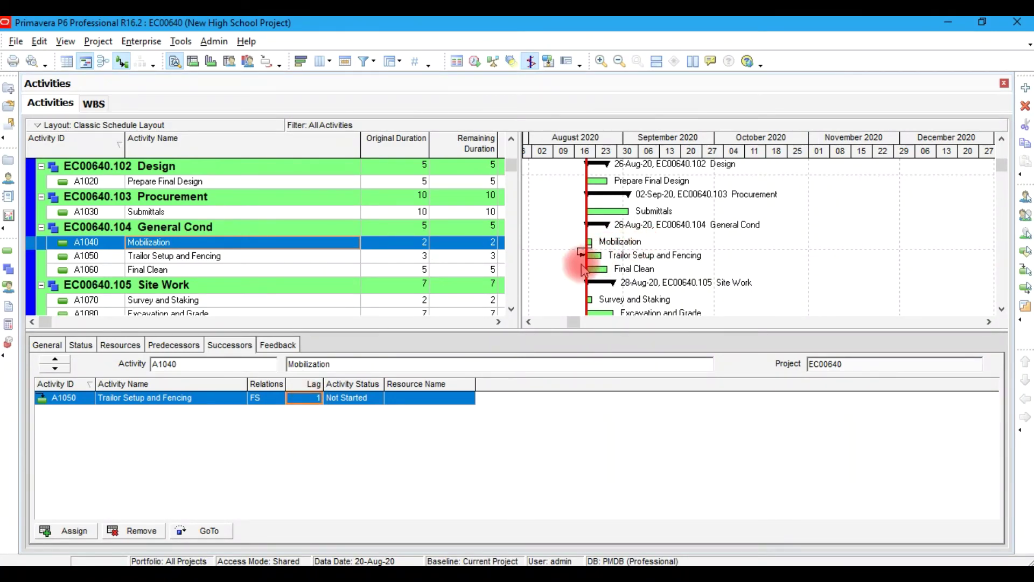
click(312, 399)
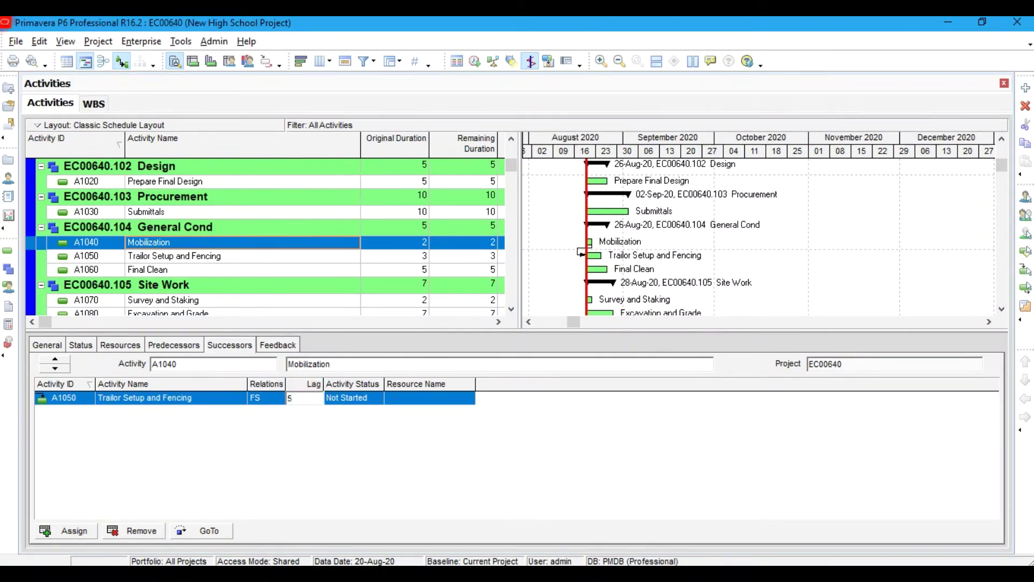
click(313, 403)
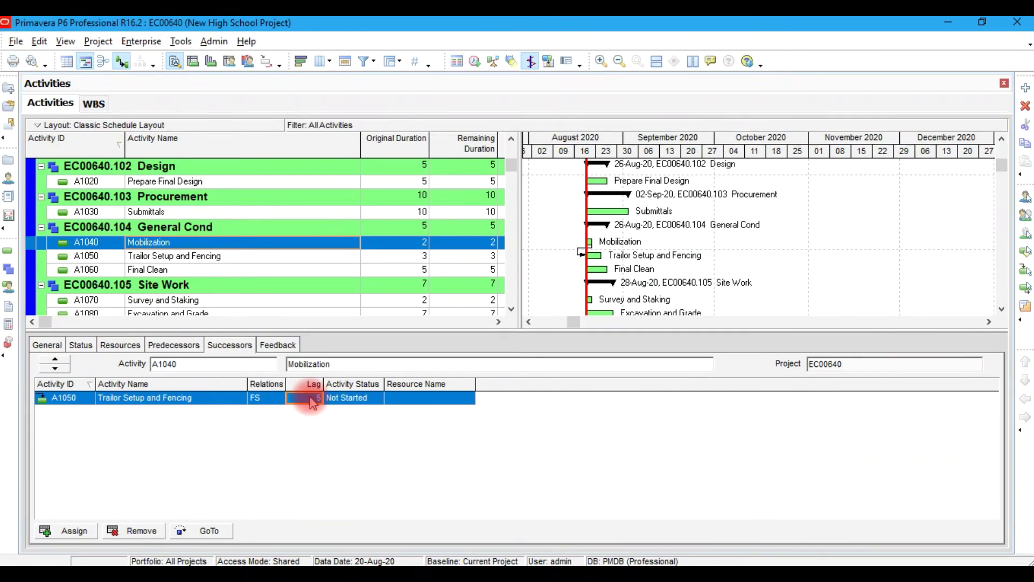
Schedule the project with data date 20-Aug-20, and reschedule it with the lag from Mobilization to Trailor Setup and Fencing set to -2
click(474, 61)
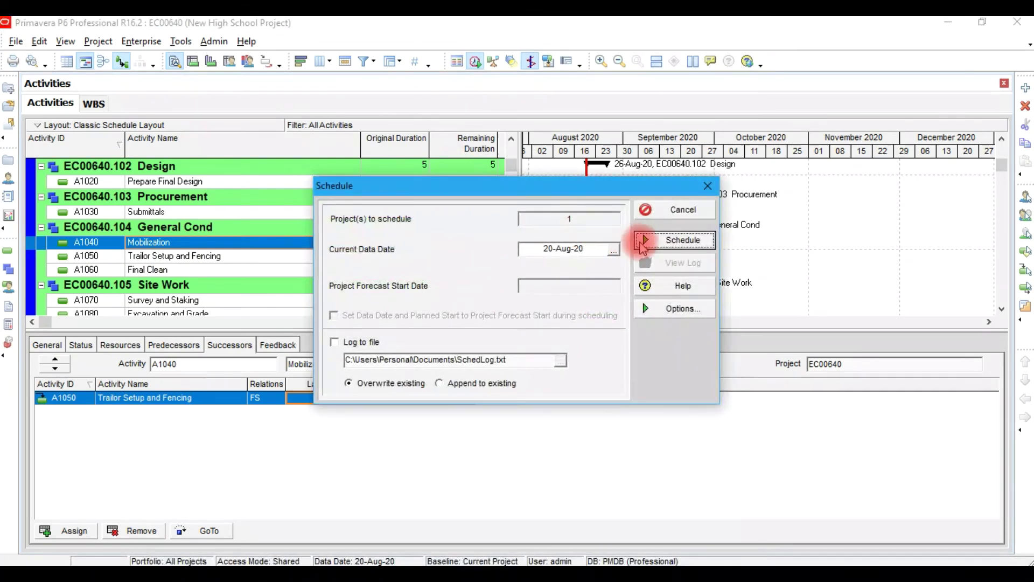
click(652, 242)
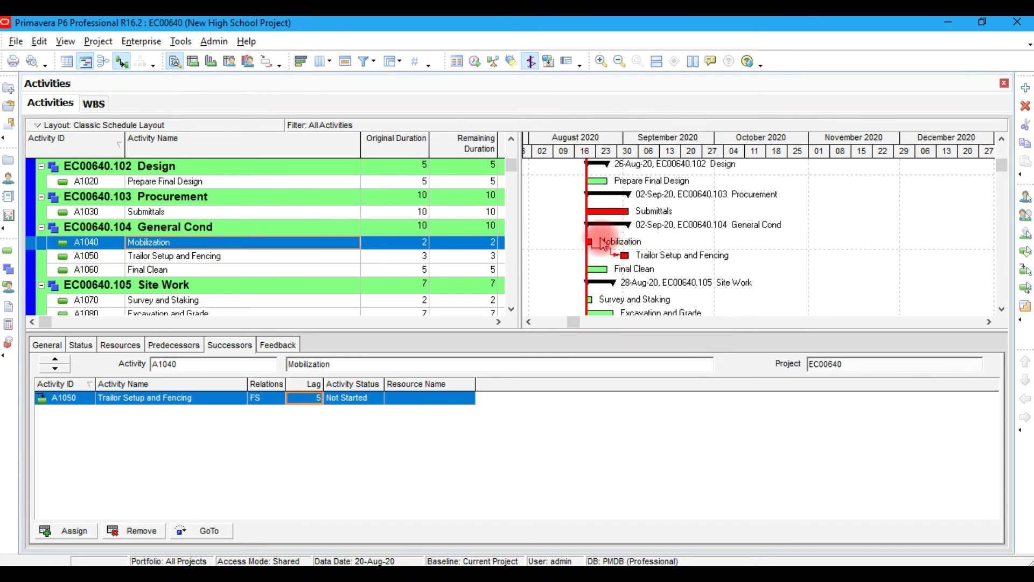
click(312, 400)
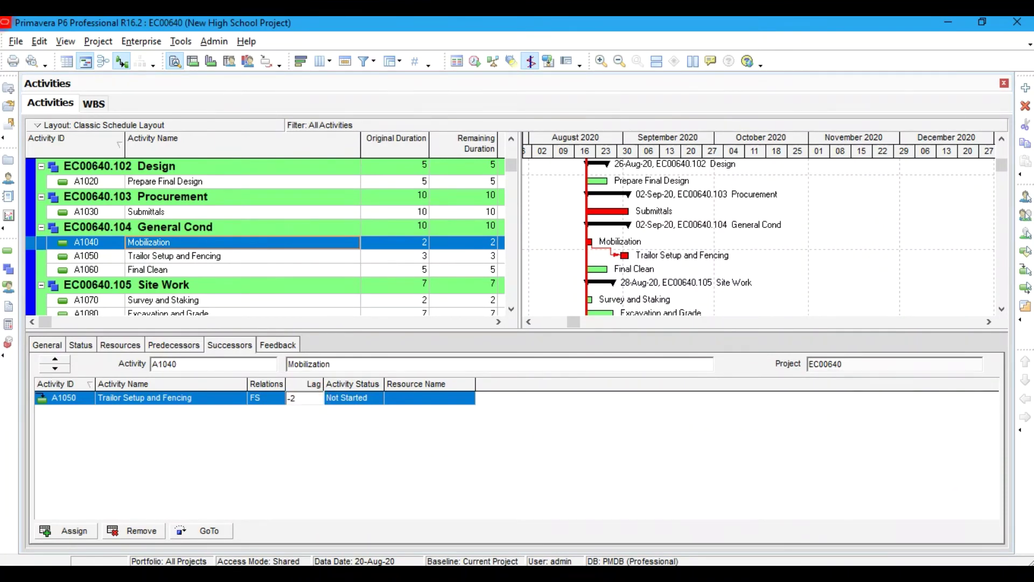
click(312, 401)
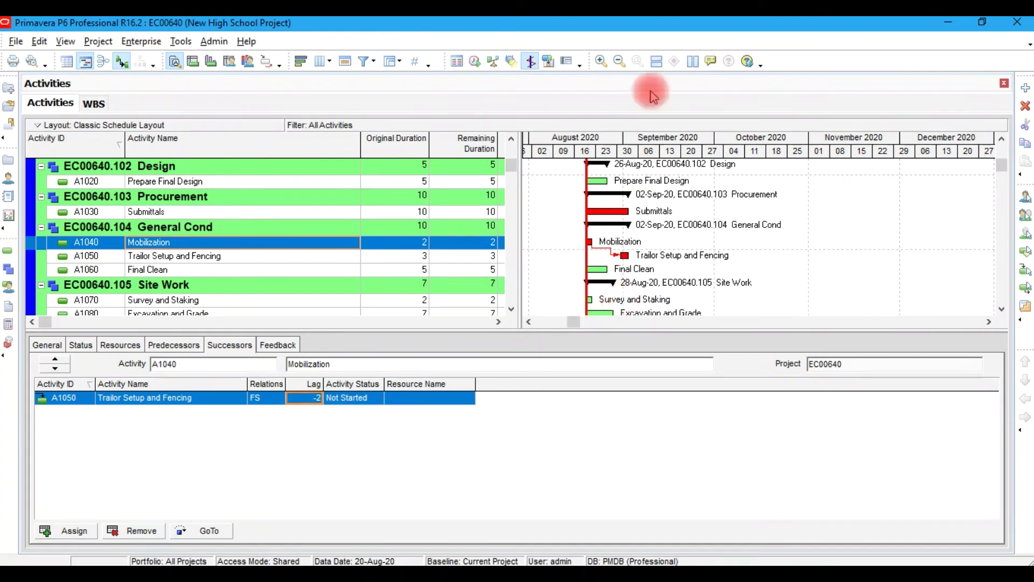
click(481, 62)
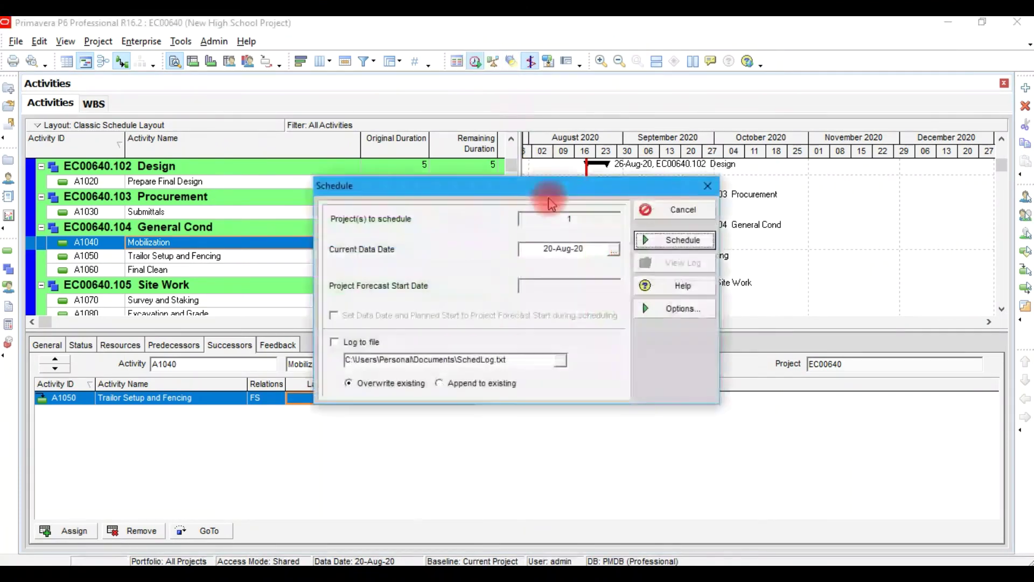
click(649, 241)
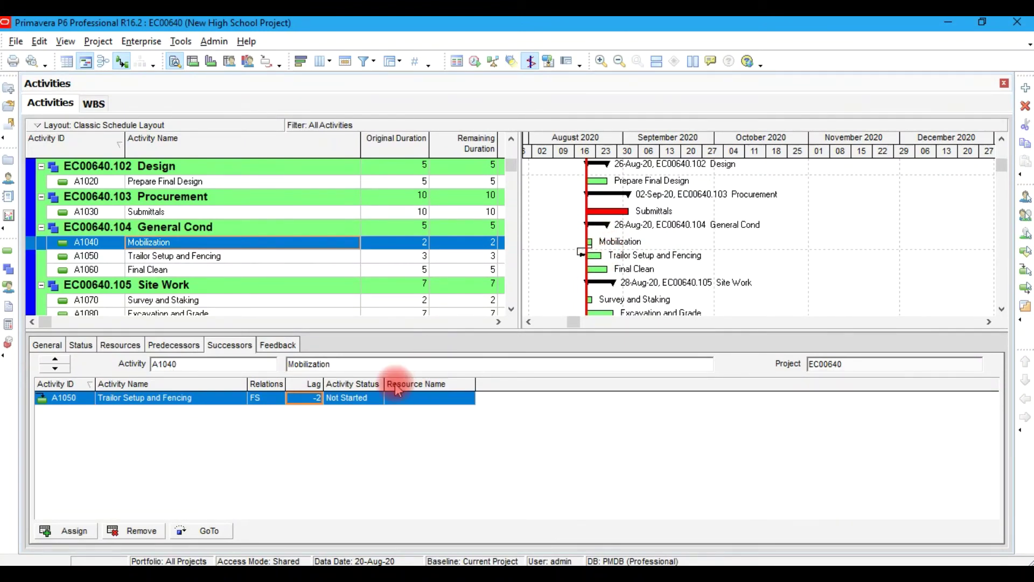
Set the lag between Mobilization and its successor Trailor Setup and Fencing to 0 and reschedule the project
text(0)
key(Return)
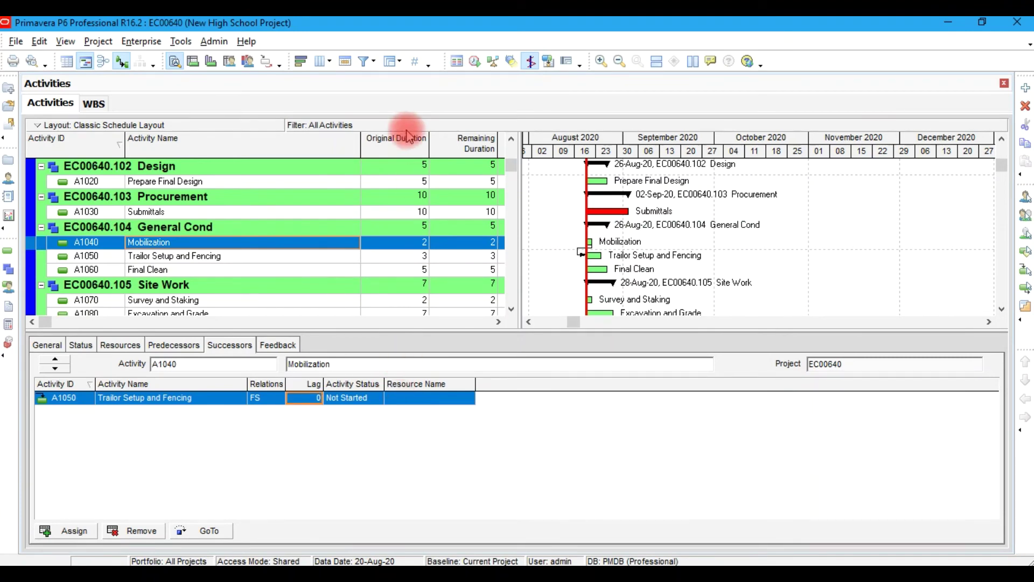
click(474, 61)
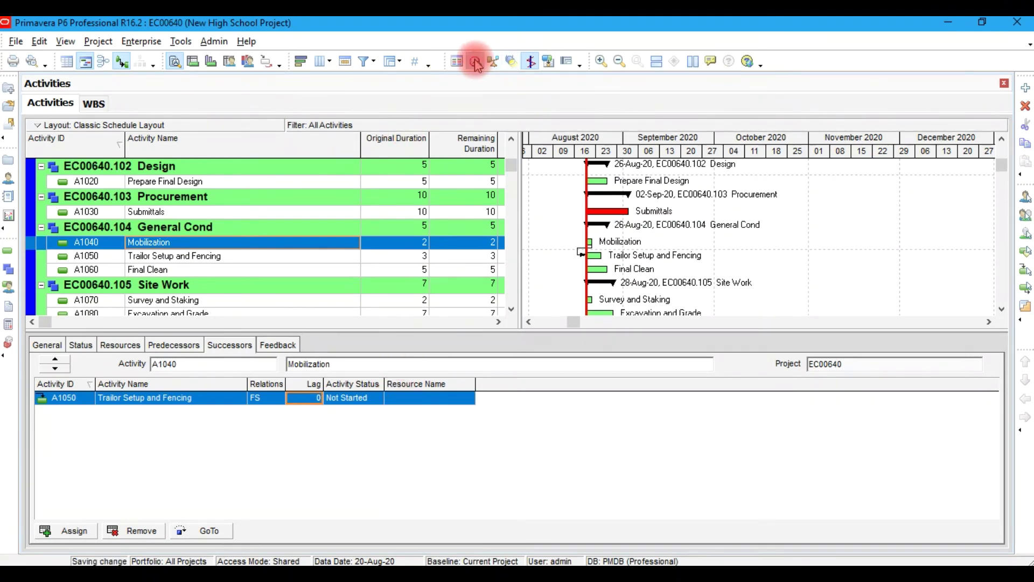
click(663, 247)
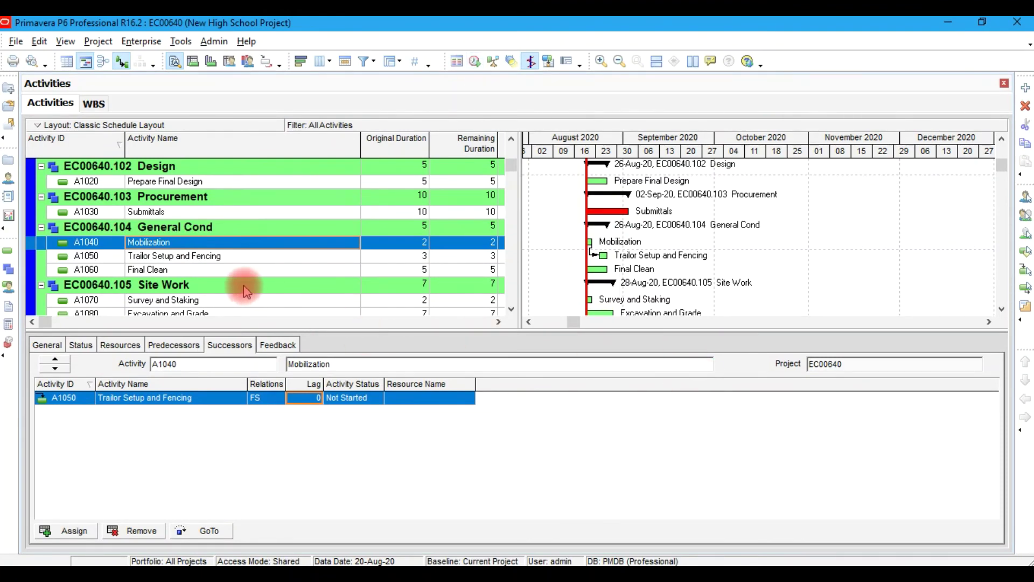
Assign Final Clean (A1060) as an FS successor of Trailor Setup and Fencing (A1050), removing the duplicate FF relationship
click(204, 257)
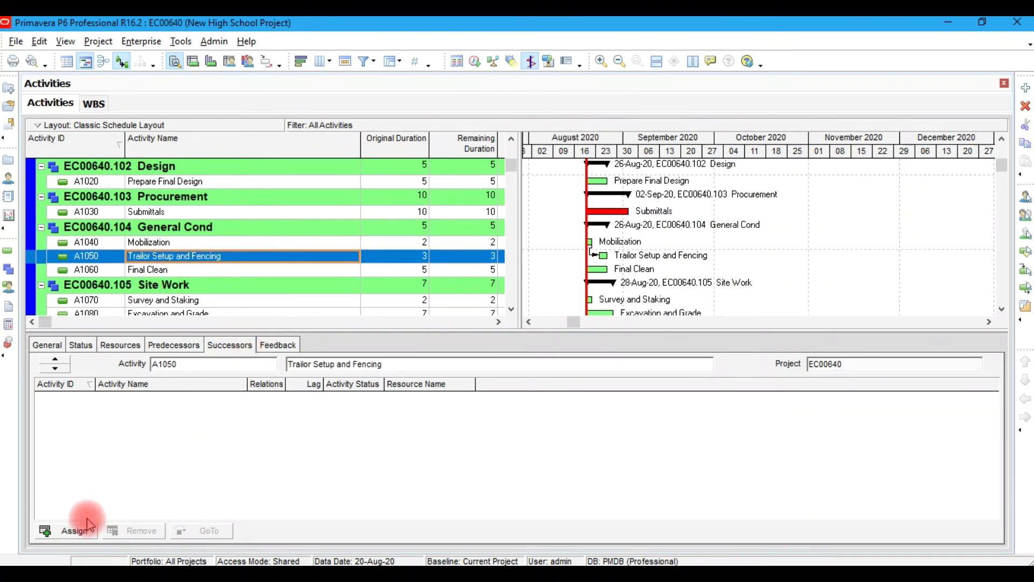
click(75, 531)
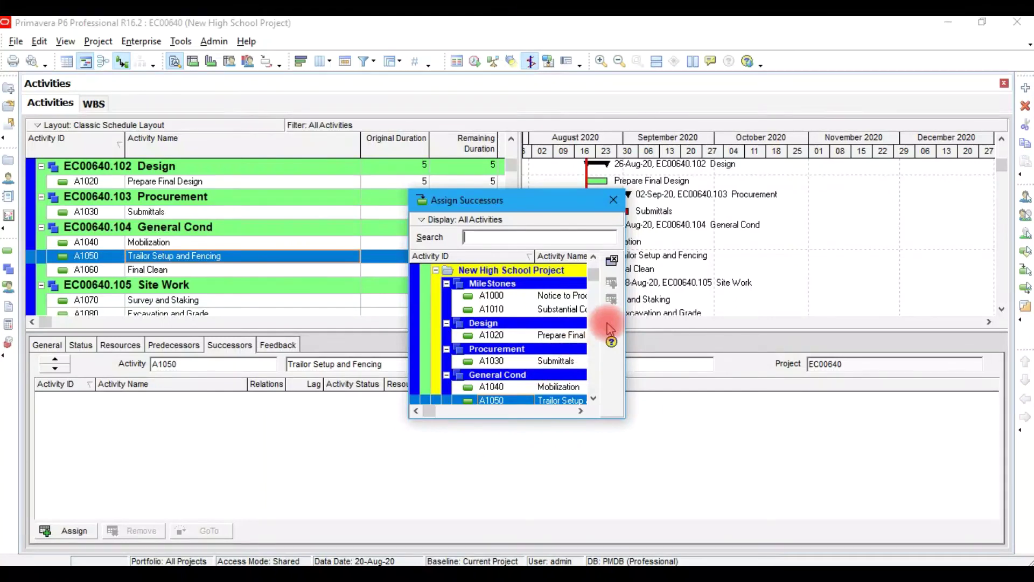
scroll(581, 397, down, 2)
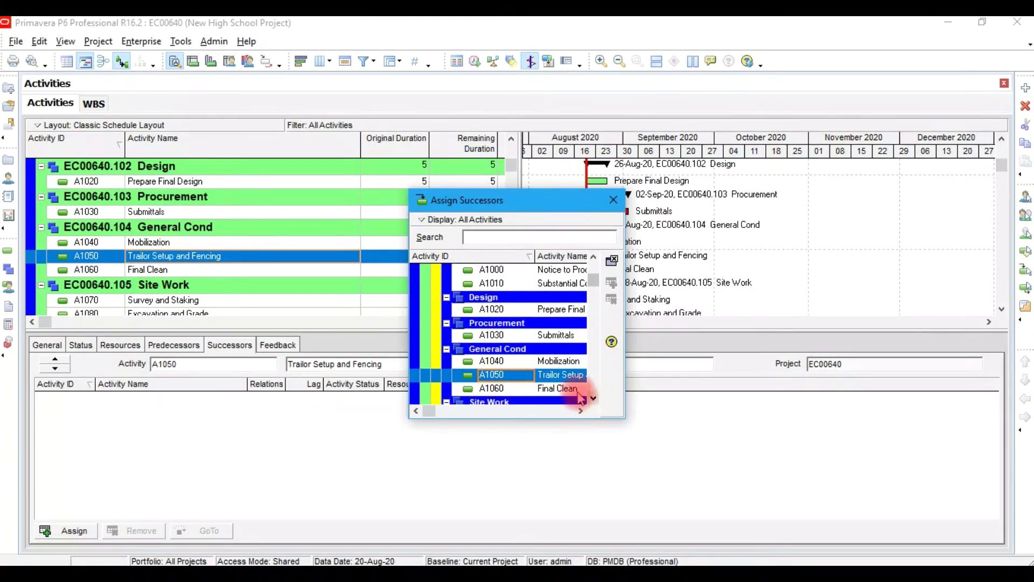
double_click(565, 389)
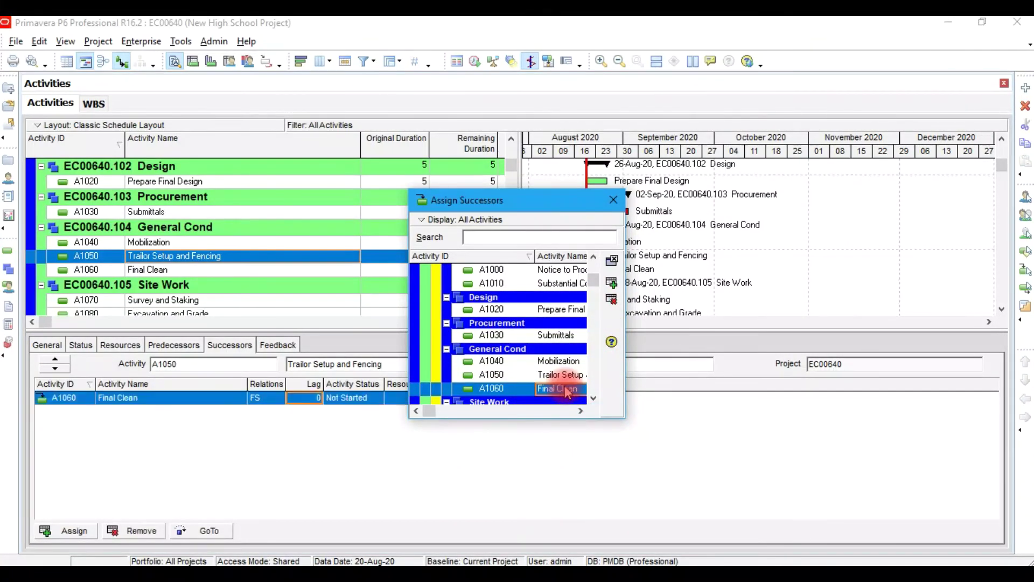
click(613, 283)
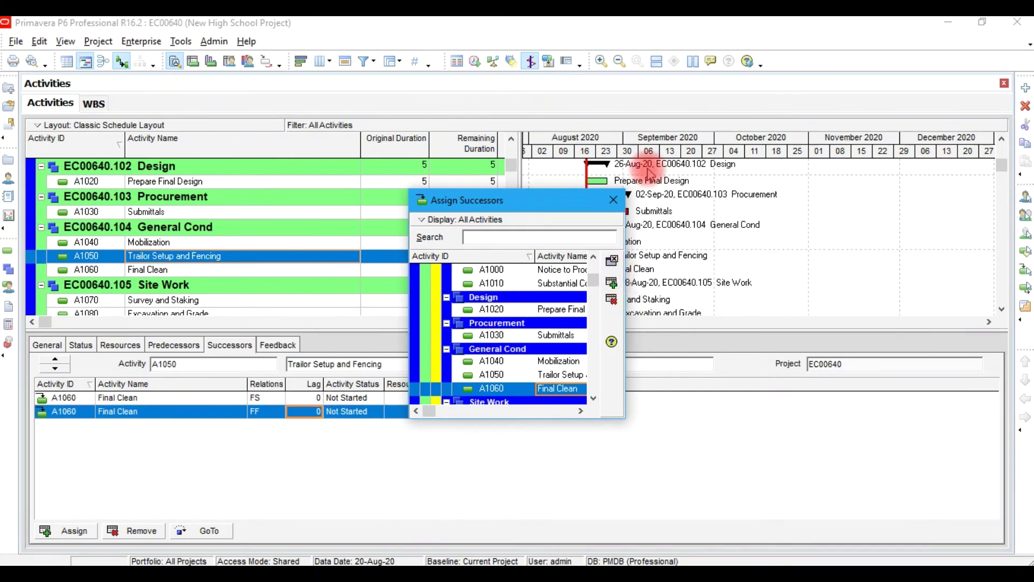
click(614, 201)
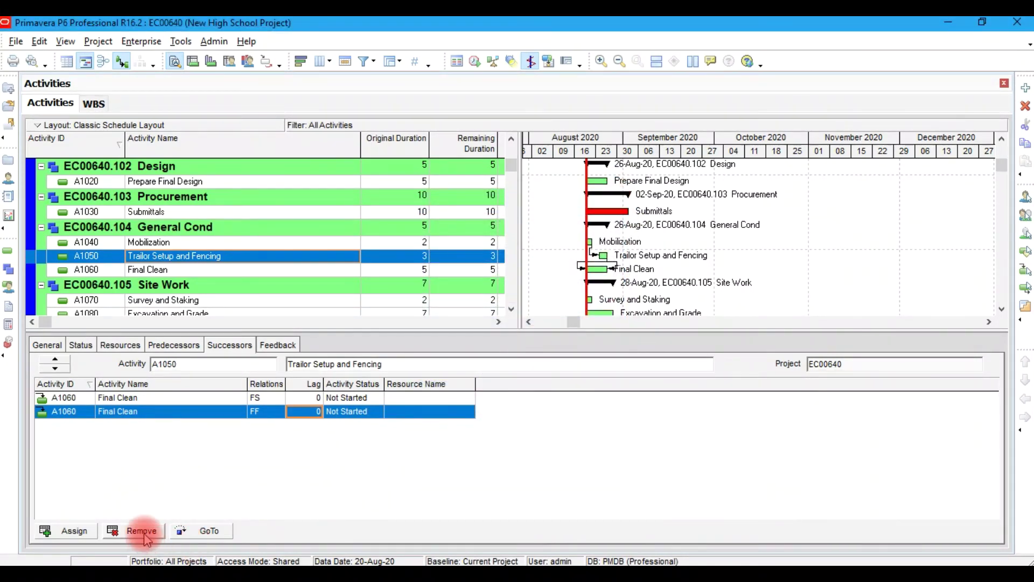
click(142, 531)
key(Return)
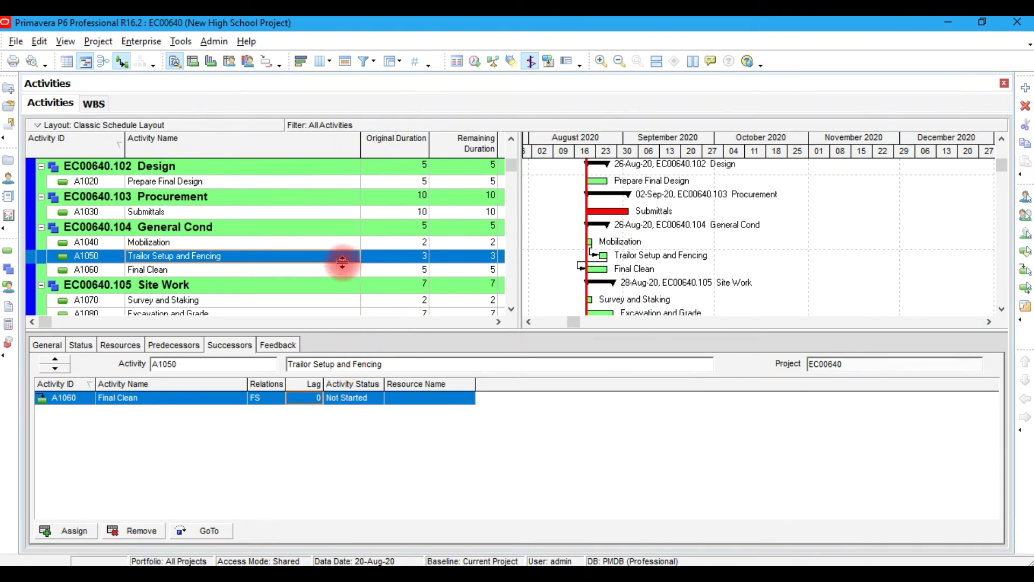
Check the successors of Trailor Setup and Fencing and Final Clean, and reschedule the project with data date 20-Aug-20
click(297, 269)
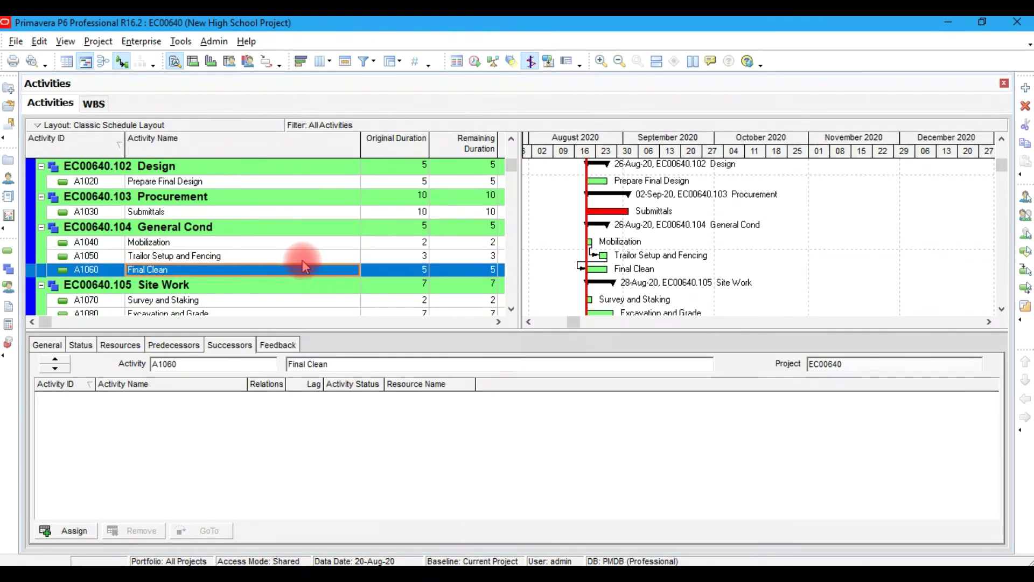
click(303, 260)
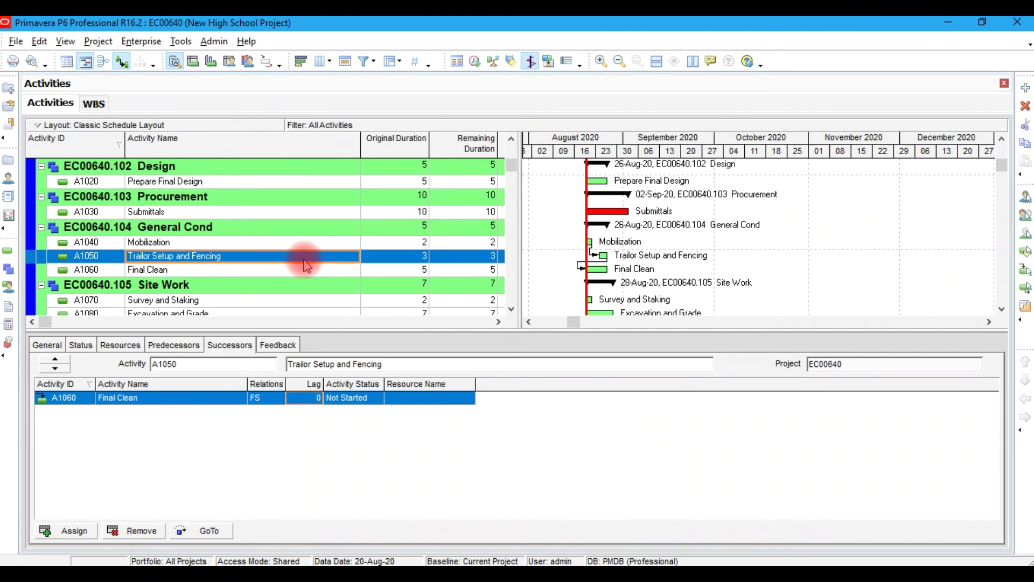
click(296, 271)
click(305, 257)
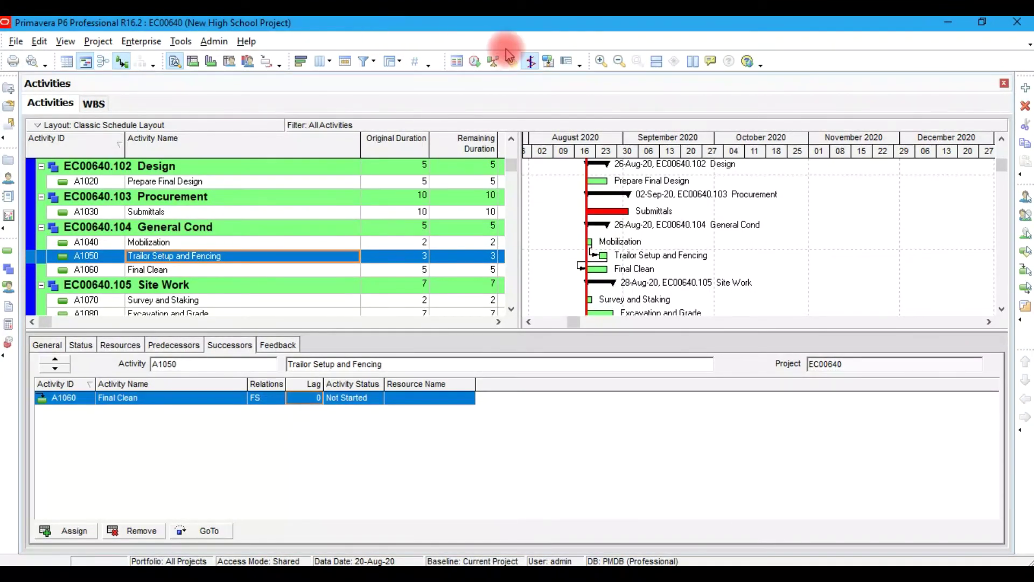
click(475, 61)
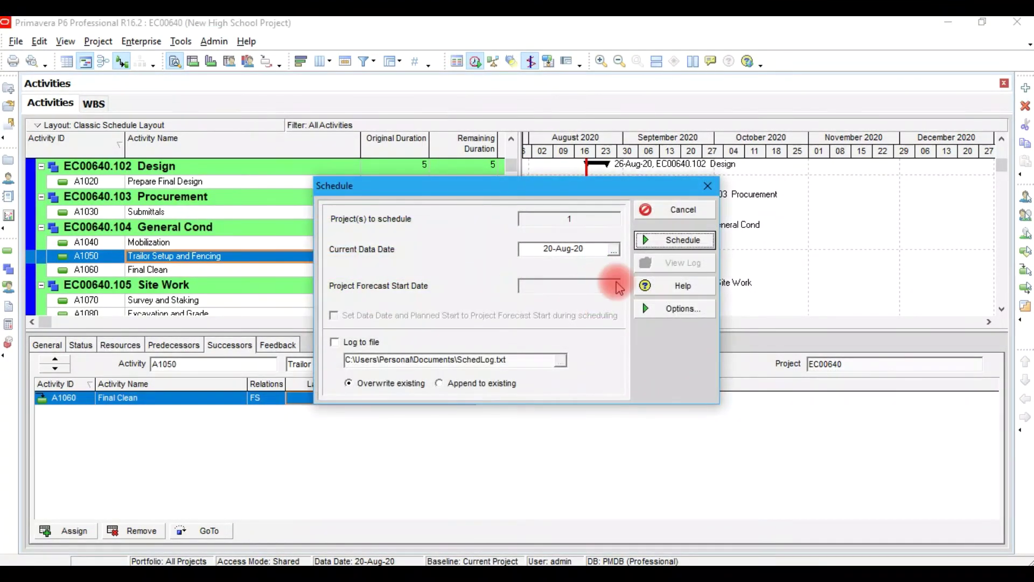
click(668, 246)
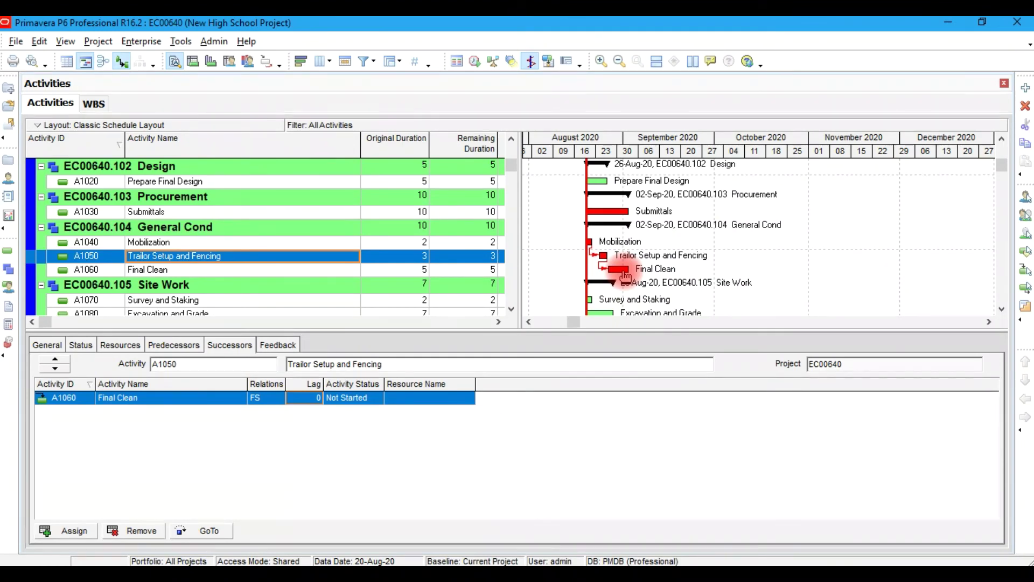
Assign Final Clean (A1060) as a predecessor of Survey and Staking (A1070) under Site Work
click(512, 311)
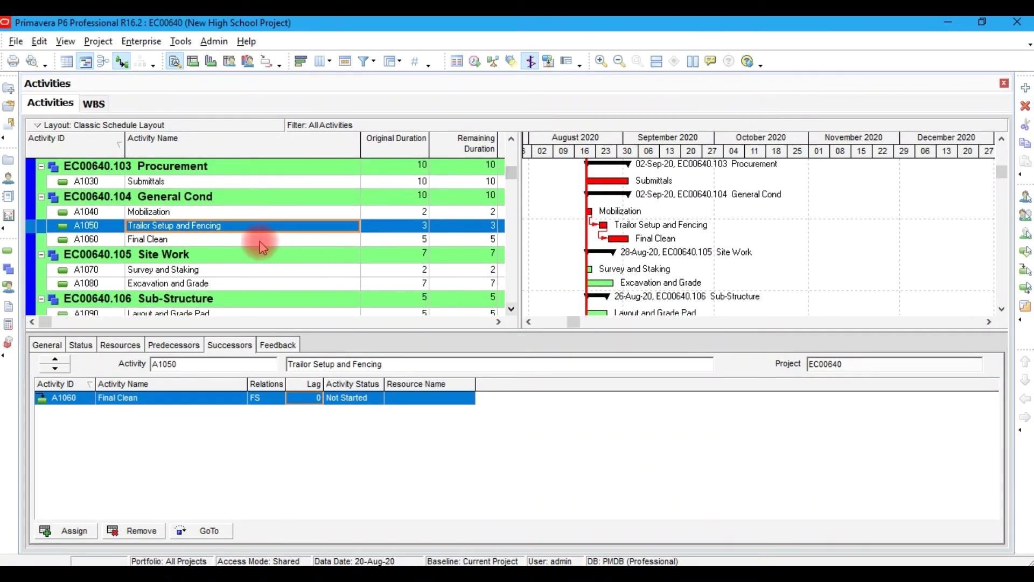
click(204, 271)
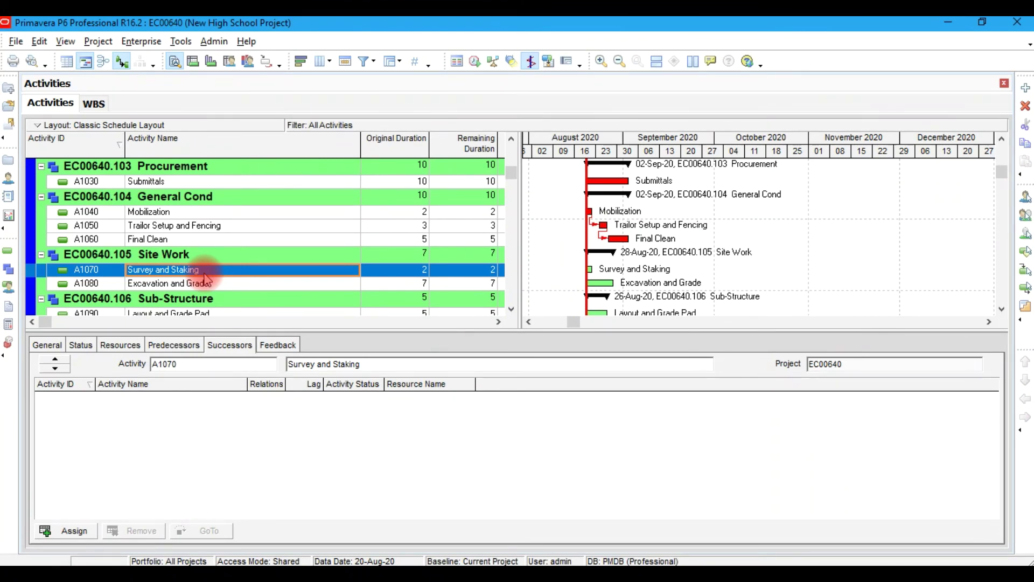
click(190, 346)
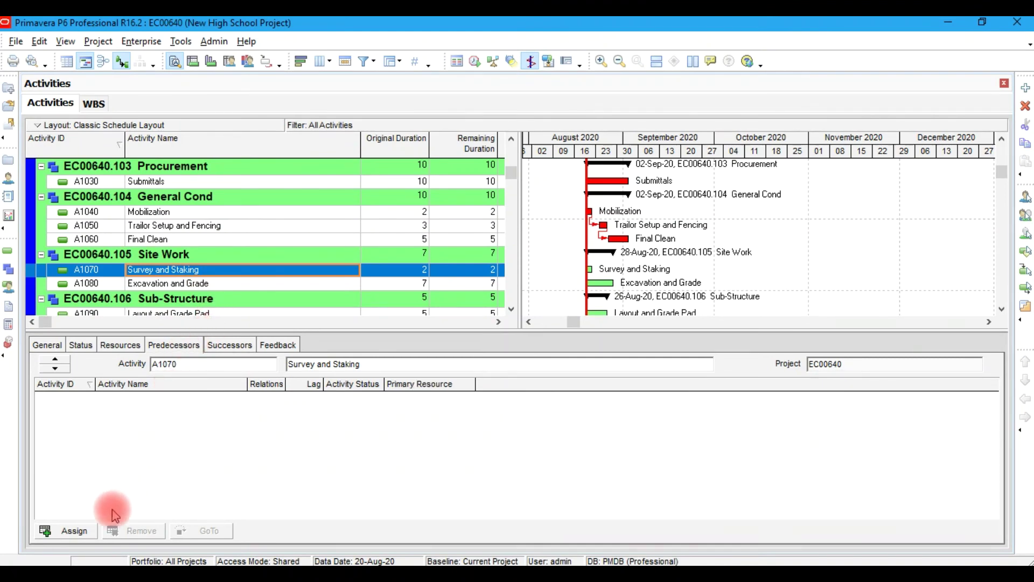
click(88, 532)
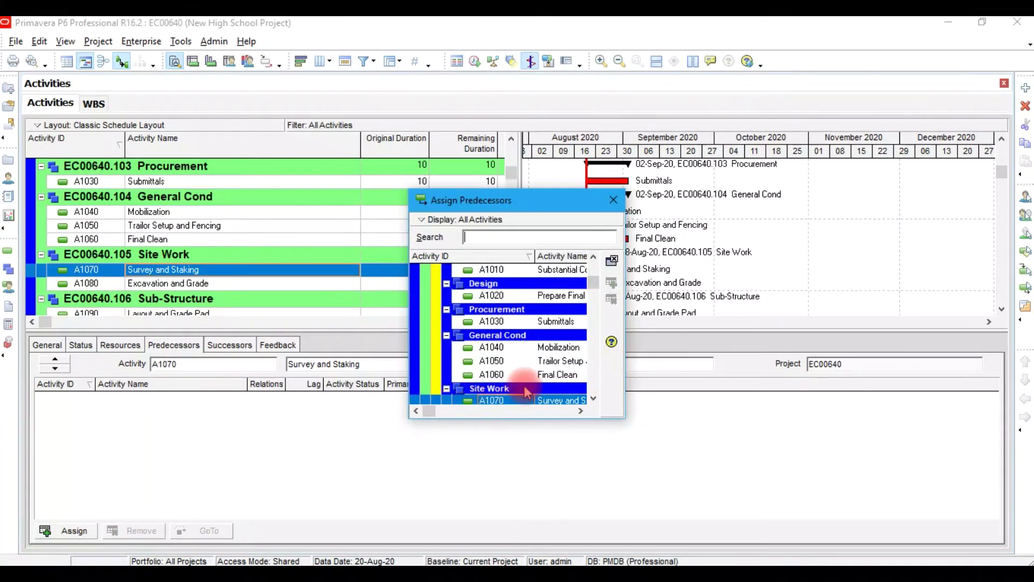
click(545, 377)
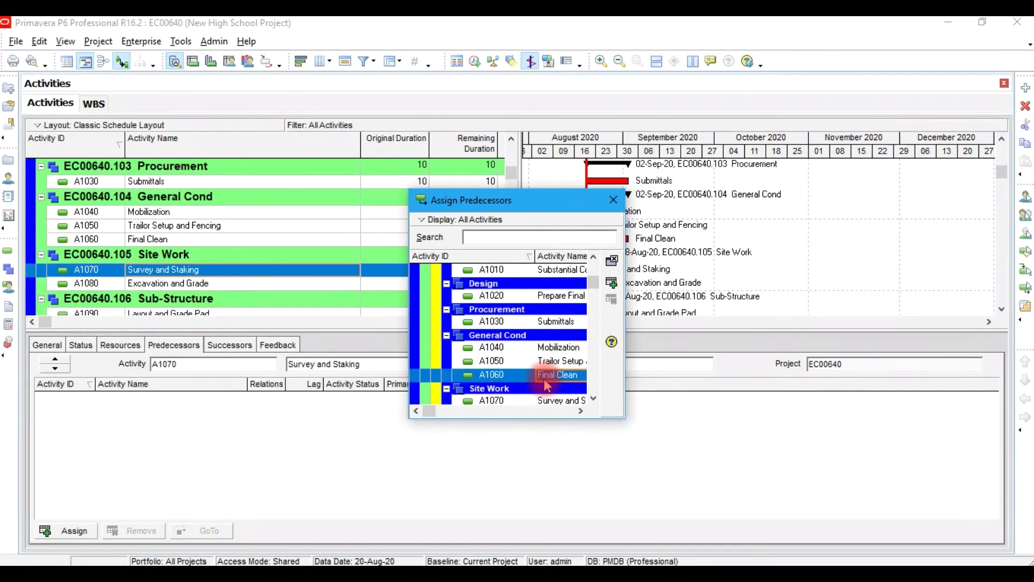
click(610, 285)
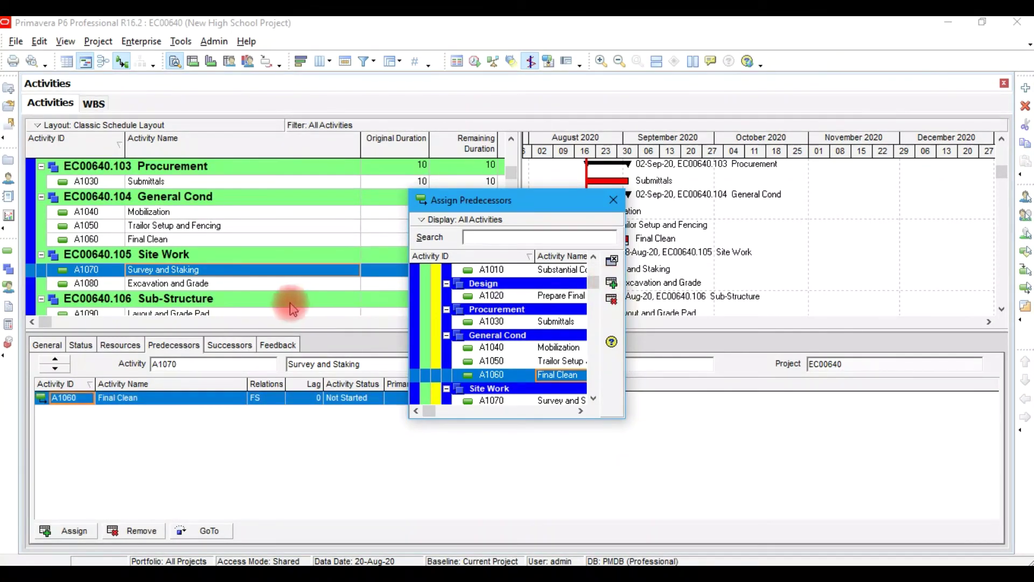
Assign Survey and Staking (A1070) as a predecessor of Excavation and Grade (A1080)
click(251, 285)
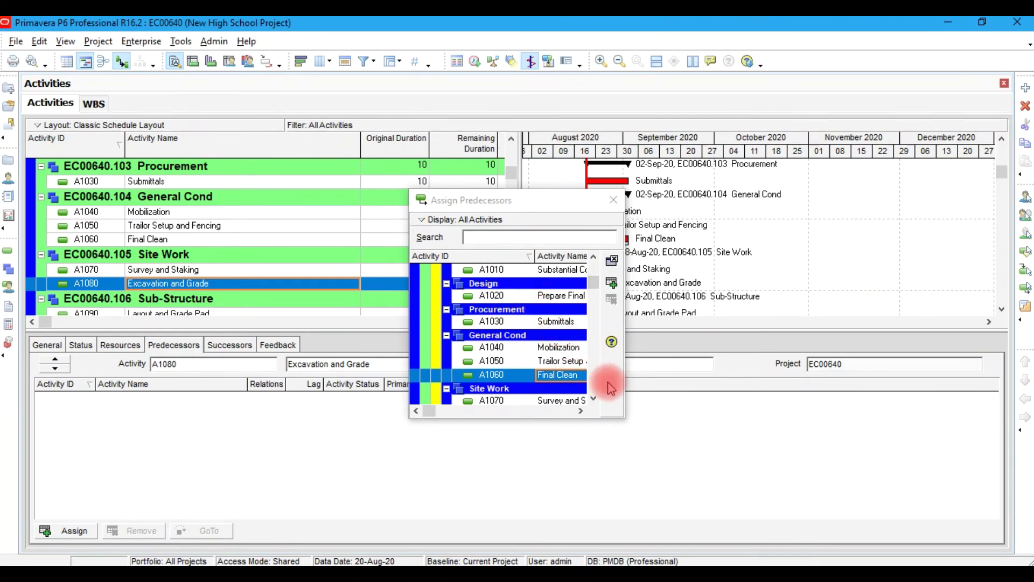
click(594, 399)
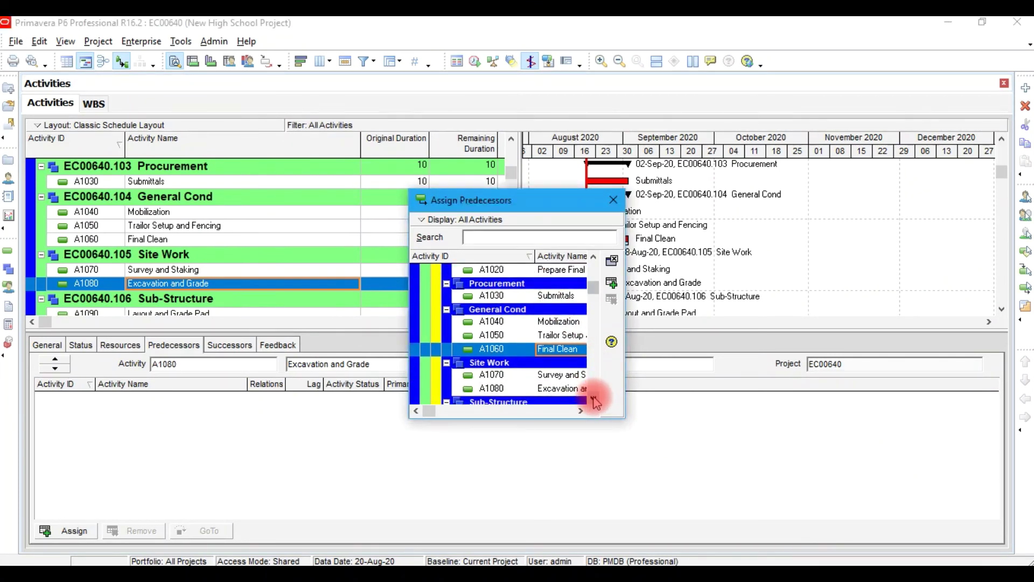
click(566, 376)
click(612, 281)
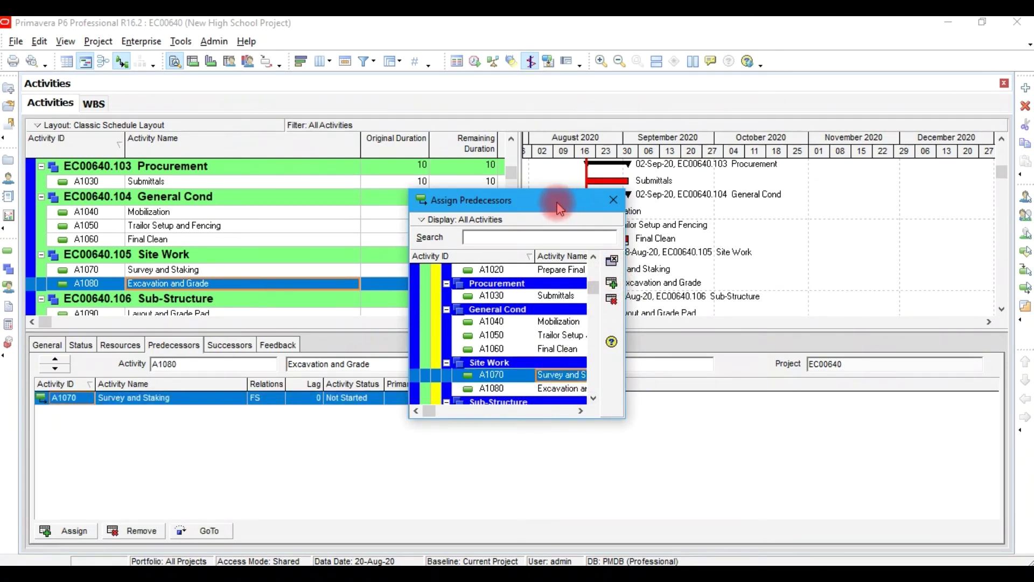
Assign Excavation and Grade (A1080) as a predecessor of Layout and Grade Pad (A1090) under Sub-Structure
drag(559, 207, 683, 160)
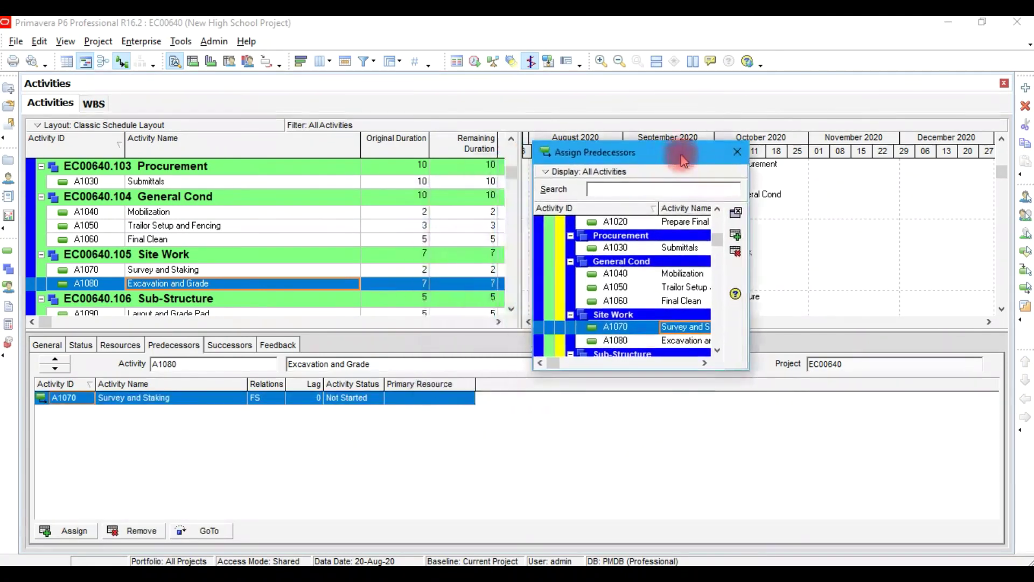
click(512, 309)
click(512, 309)
click(512, 310)
click(511, 309)
click(511, 310)
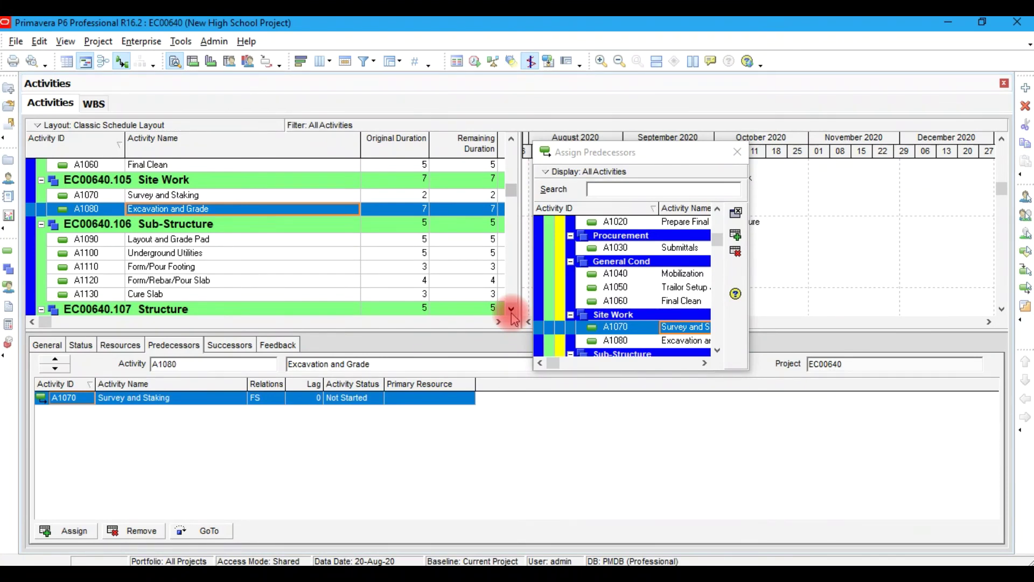
click(229, 242)
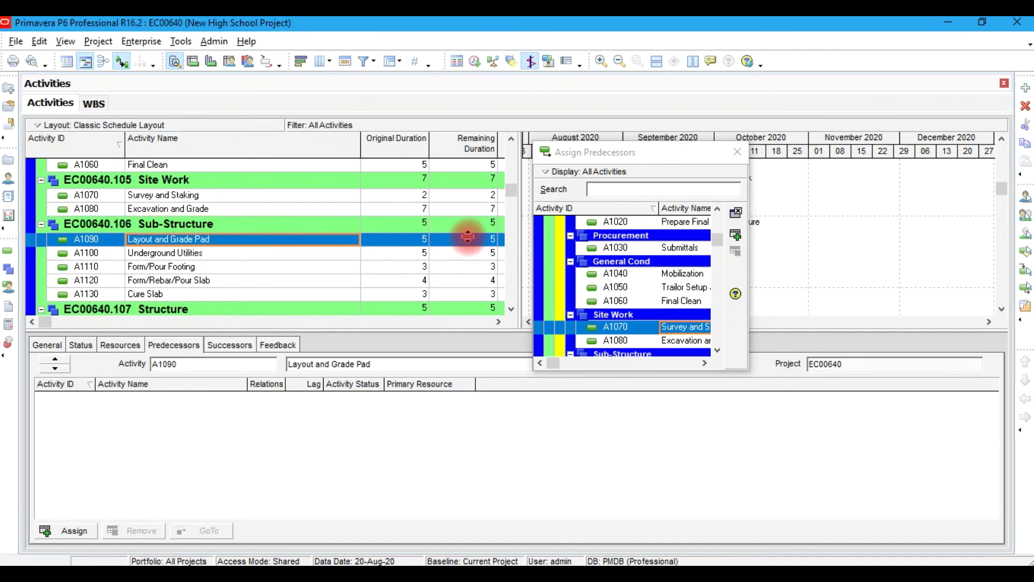
click(695, 342)
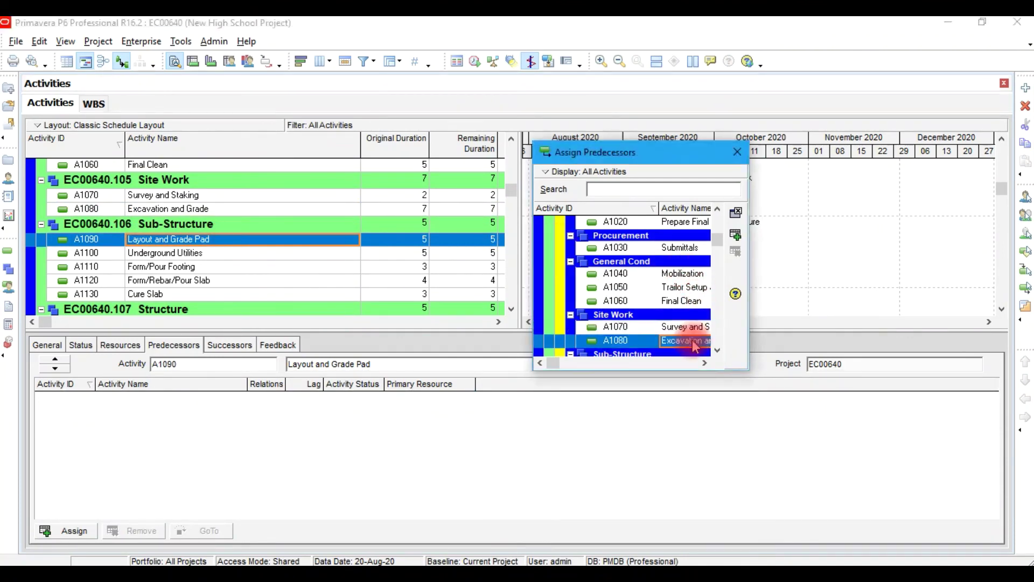
click(736, 237)
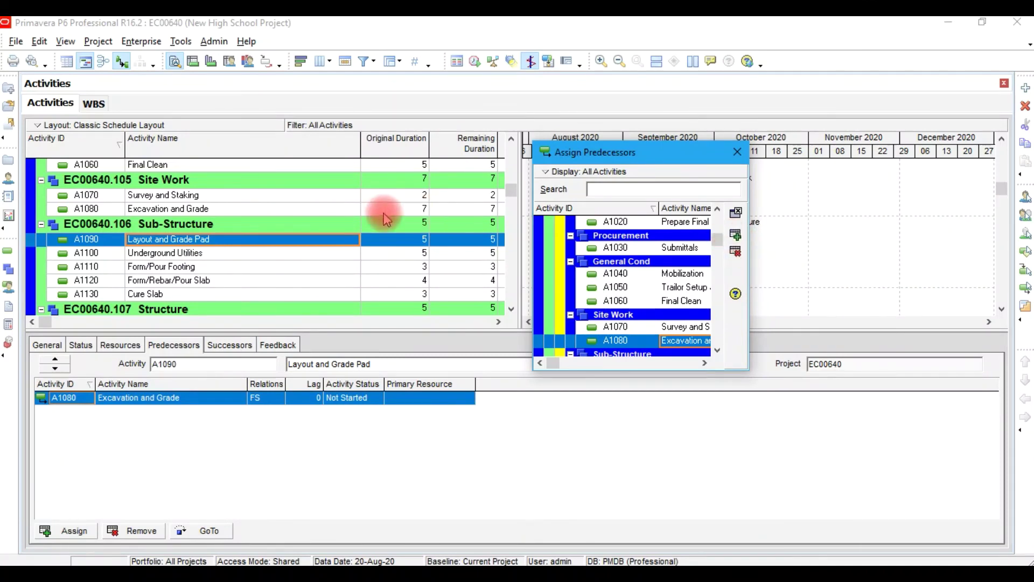
Assign Layout and Grade Pad (A1090) as a predecessor of both Underground Utilities (A1100) and Form/Pour Footing (A1110)
click(241, 262)
click(241, 253)
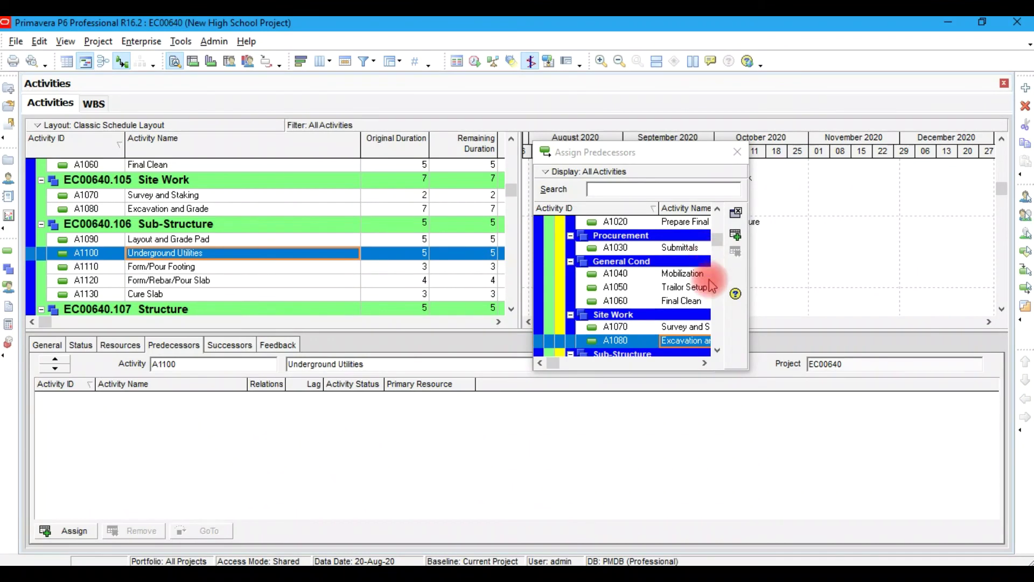
click(718, 350)
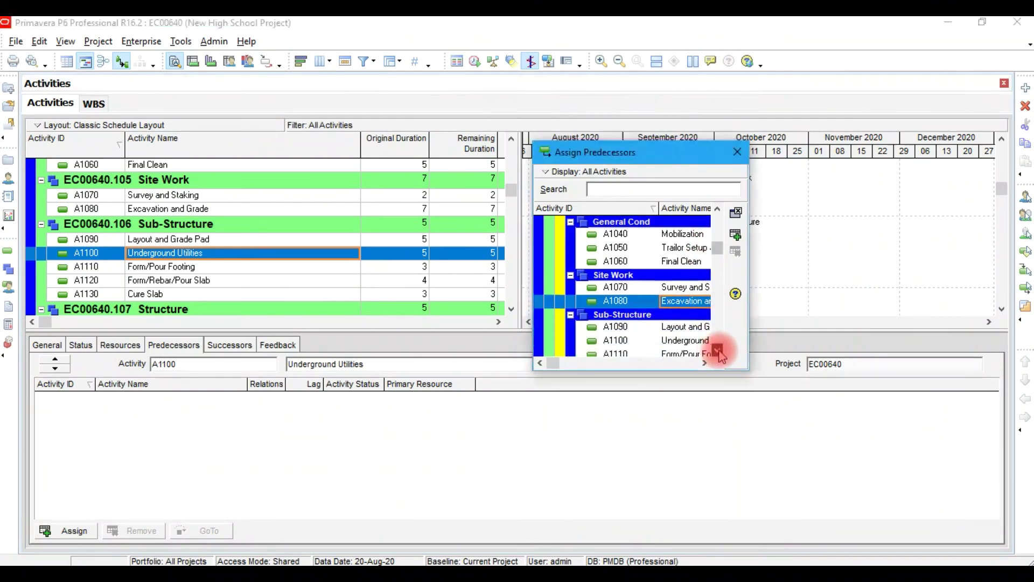
click(684, 327)
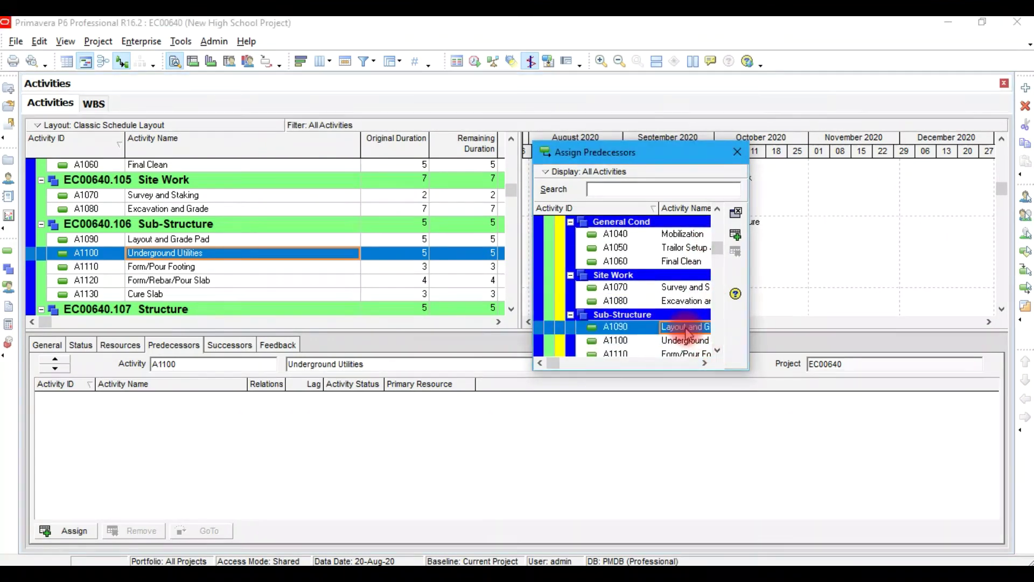
click(736, 236)
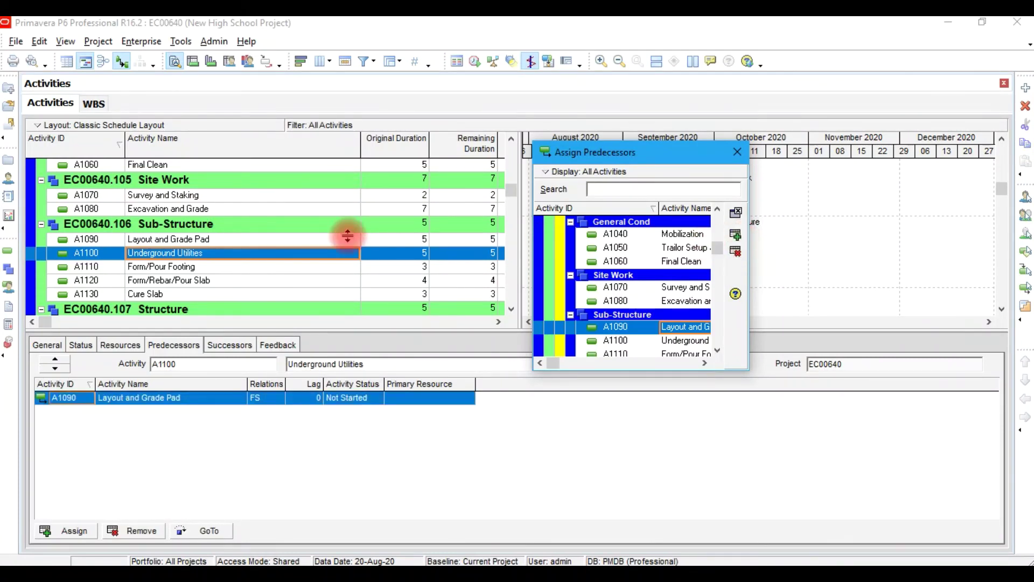
click(209, 267)
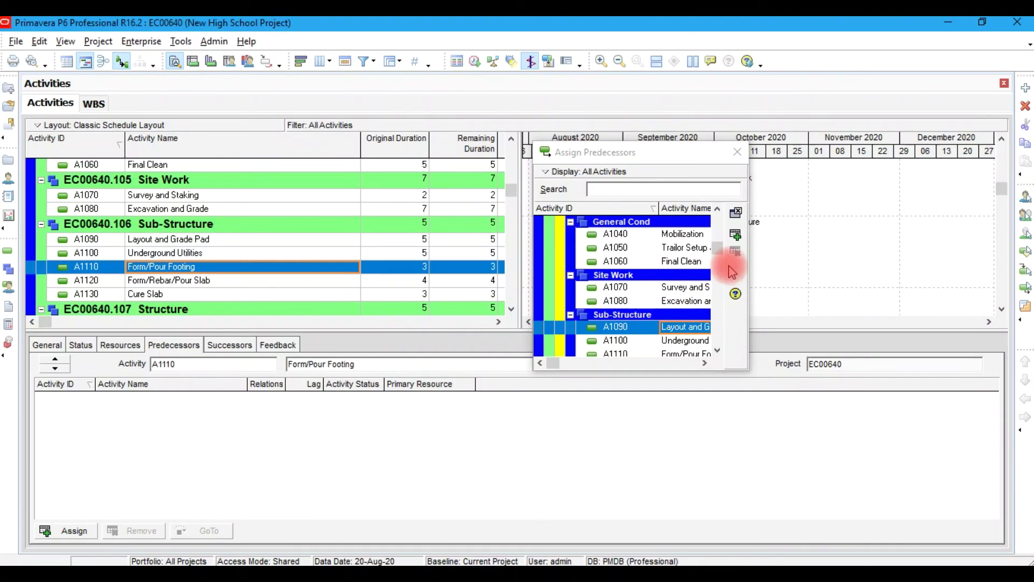
click(736, 235)
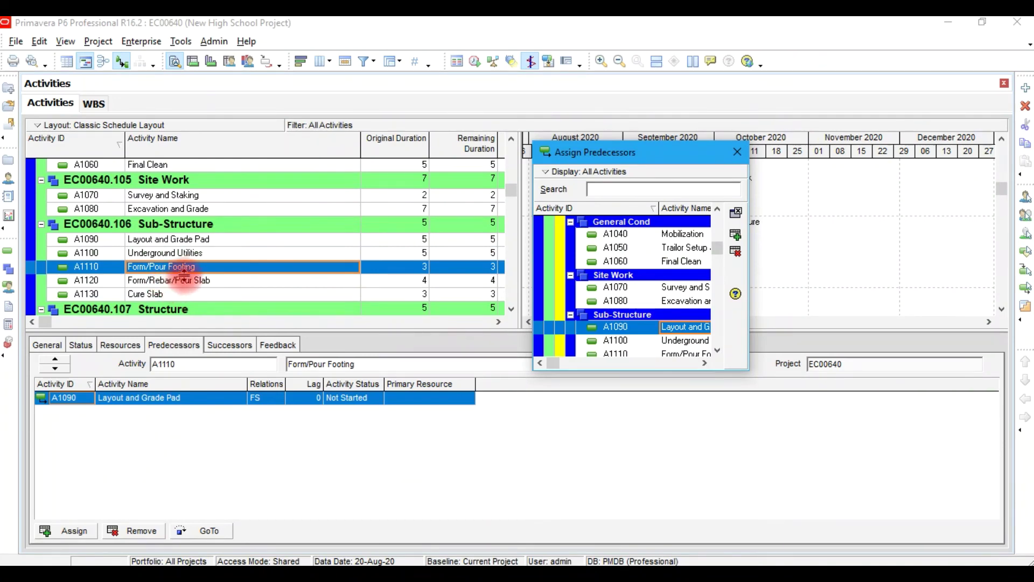
Assign Form/Pour Footing (A1110) as a predecessor of Form/Rebar/Pour Slab (A1120) under Sub-Structure
click(186, 284)
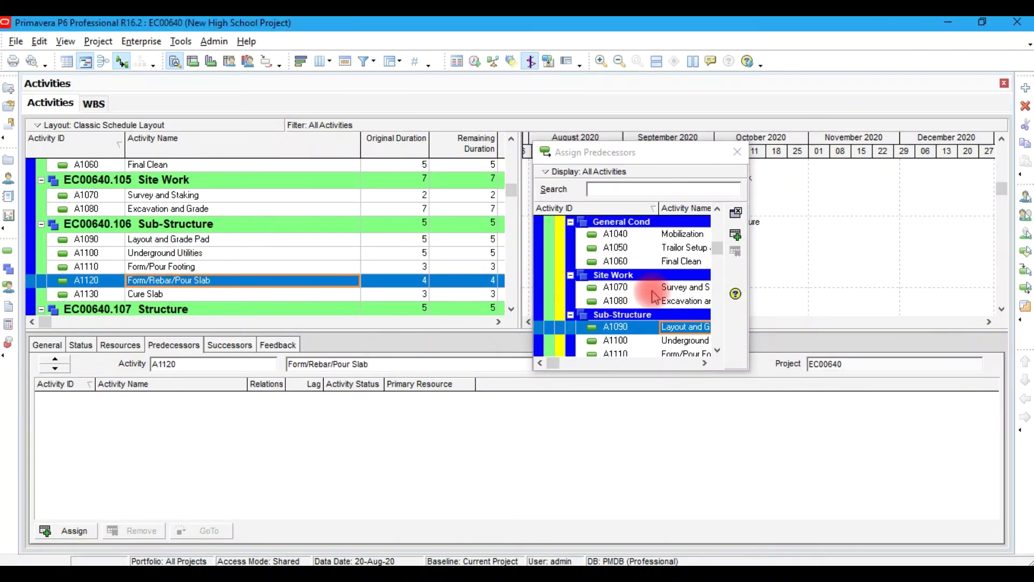
click(718, 351)
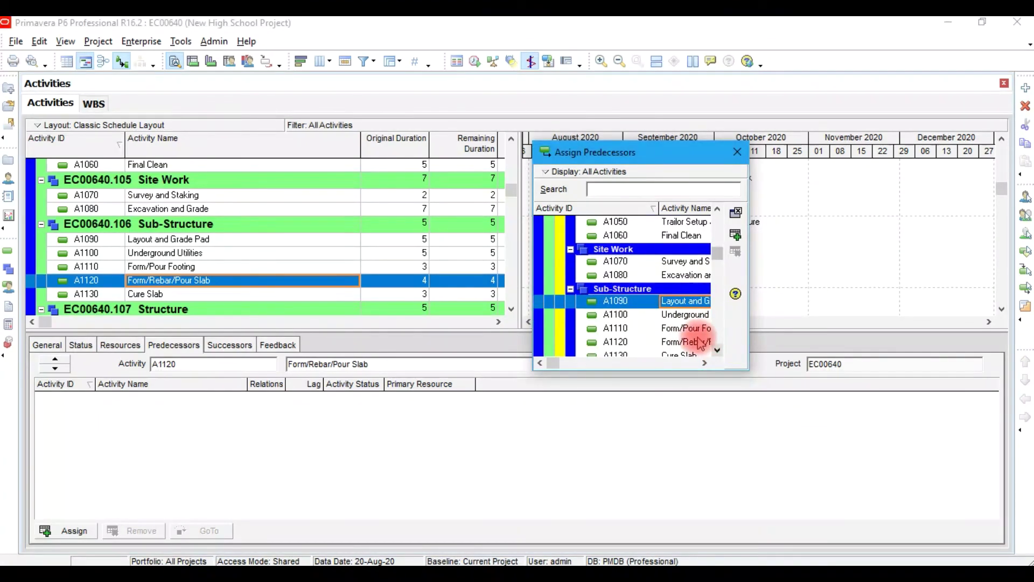
click(678, 344)
click(690, 330)
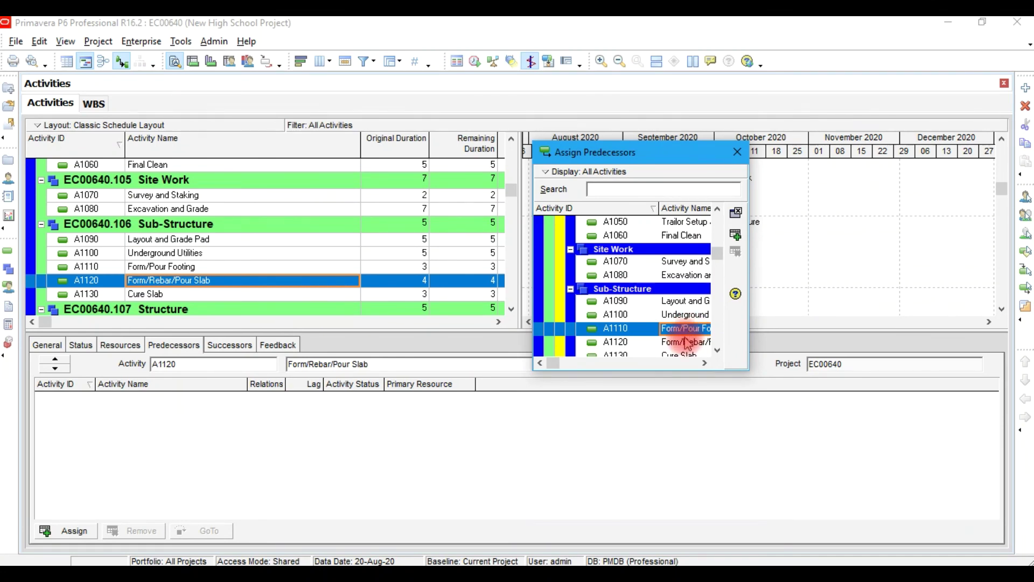
click(735, 235)
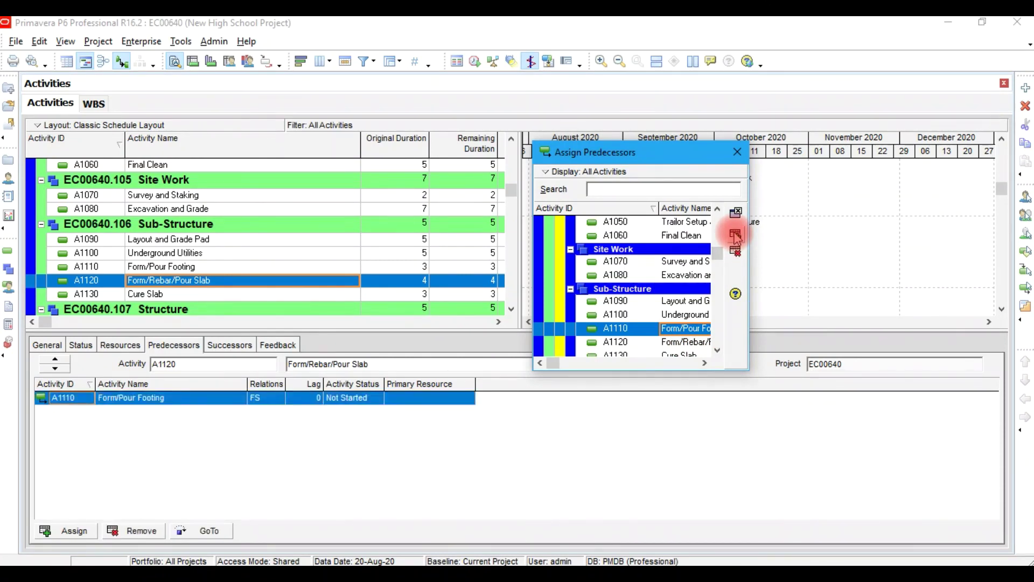
Assign Form/Rebar/Pour Slab (A1120) as a predecessor of Cure Slab (A1130) and finish assigning predecessors
click(166, 295)
click(686, 341)
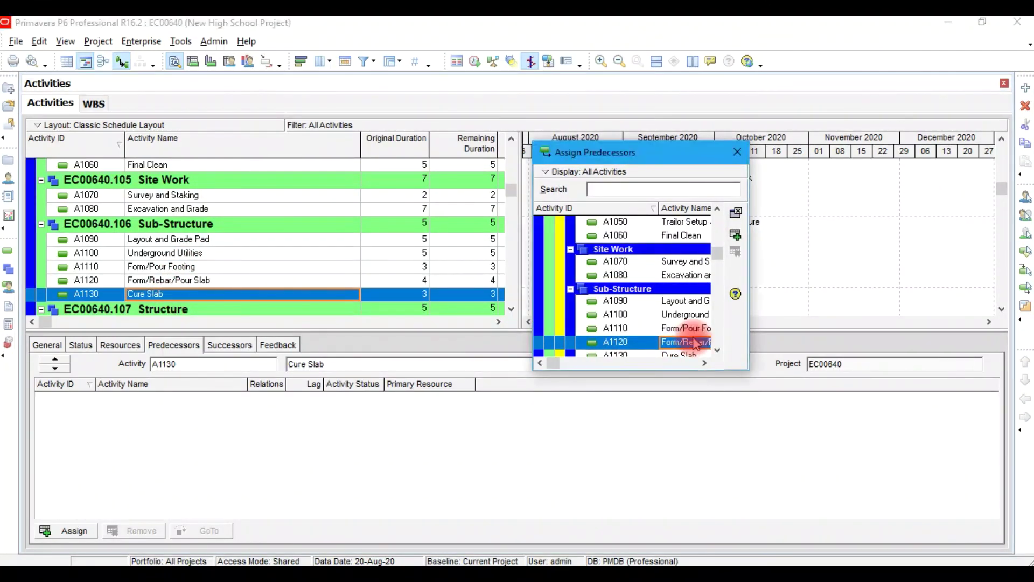
click(735, 235)
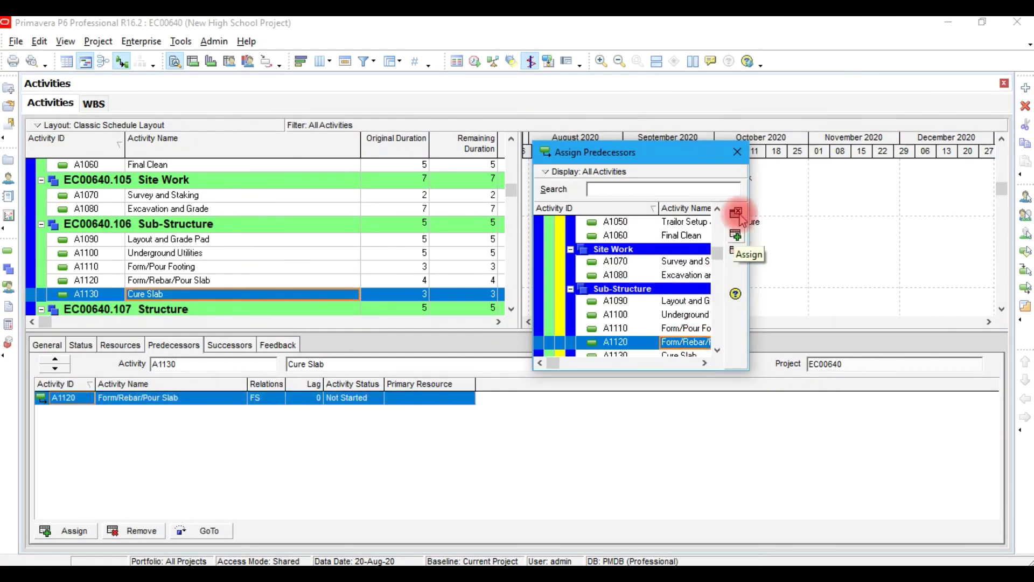
click(740, 152)
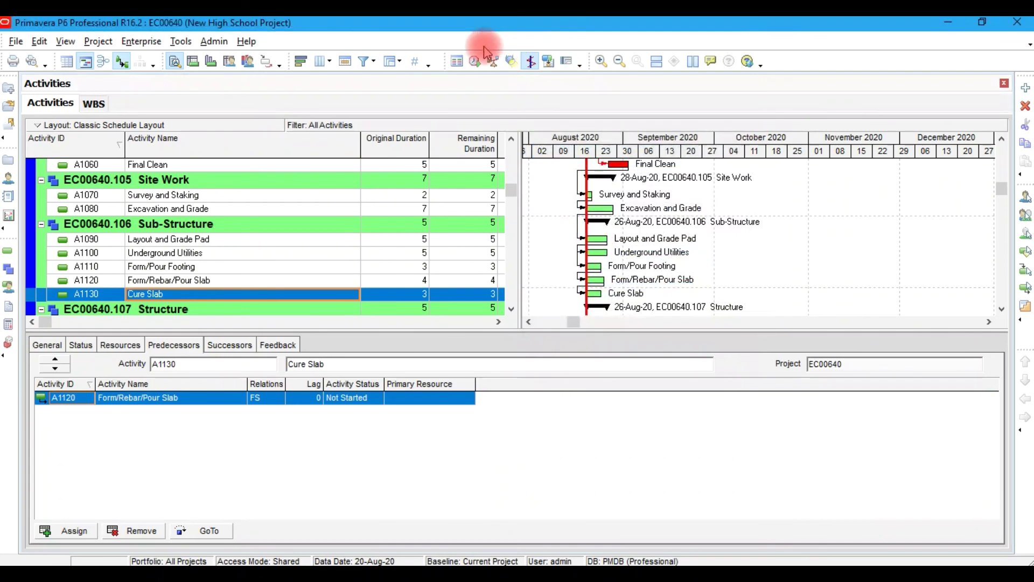
Reschedule the project with data date 20-Aug-20 and enlarge the activity table and Gantt chart area to review the linked activities
click(474, 61)
click(683, 240)
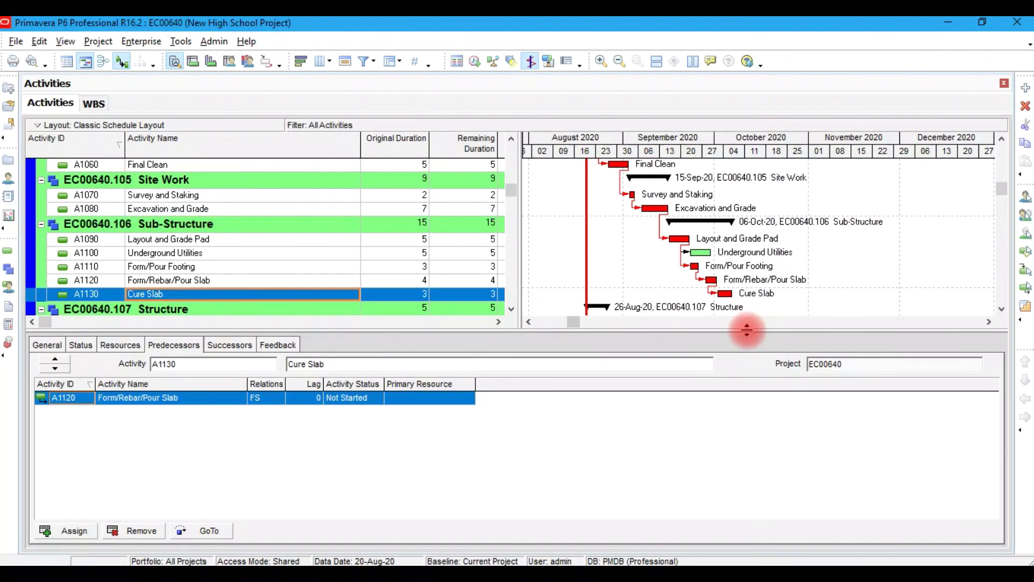
drag(747, 331, 755, 446)
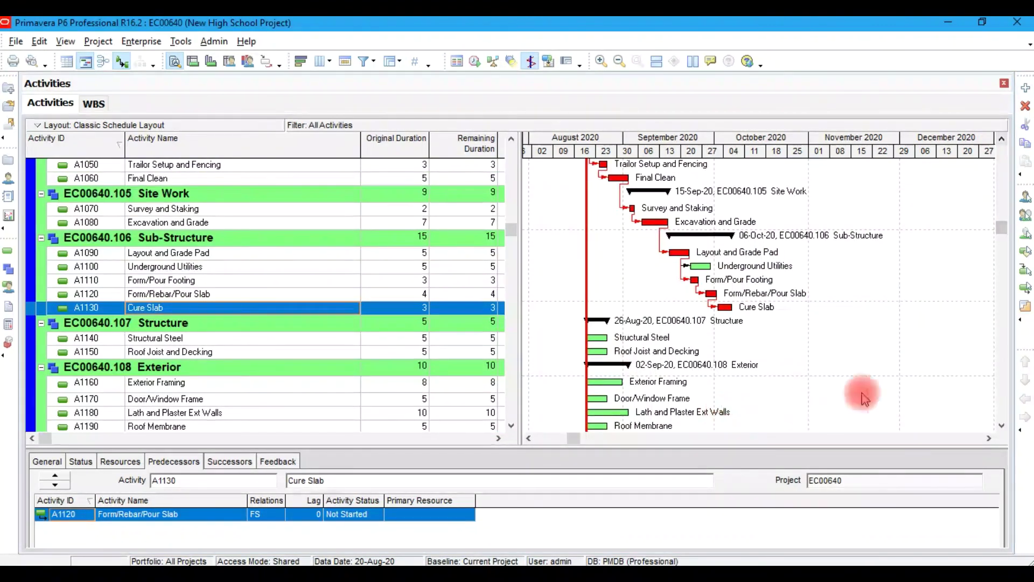
click(1002, 139)
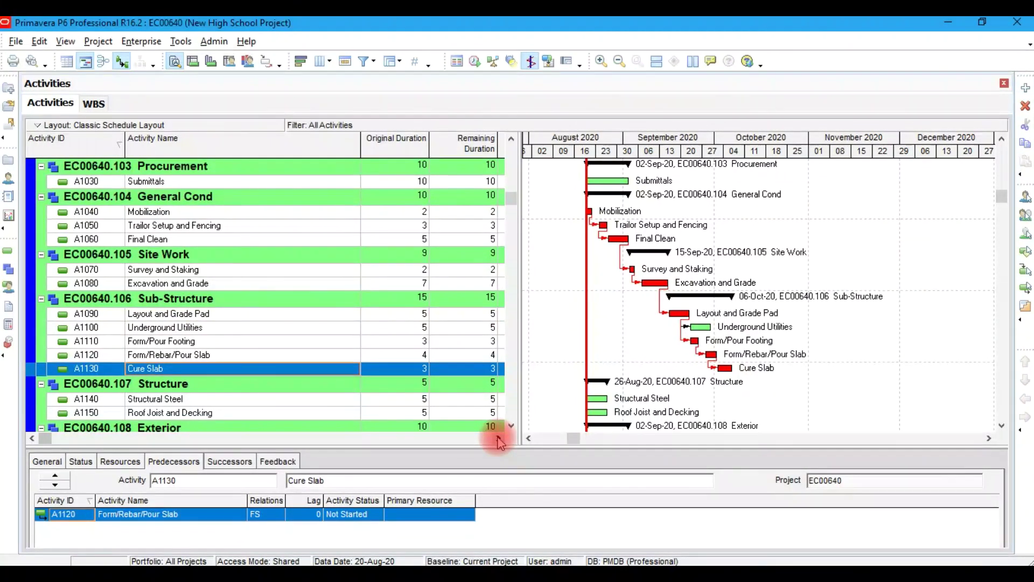
click(727, 578)
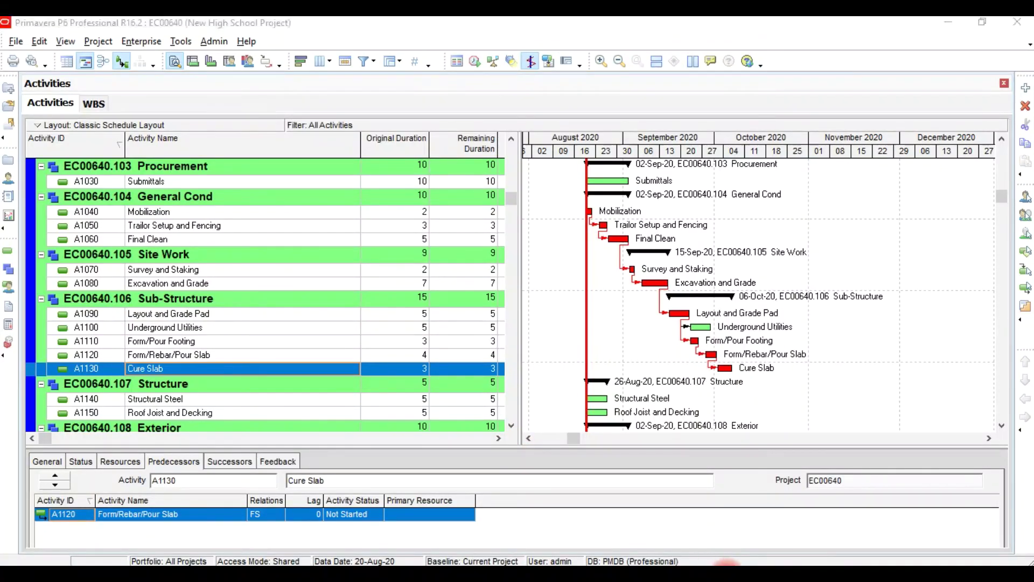